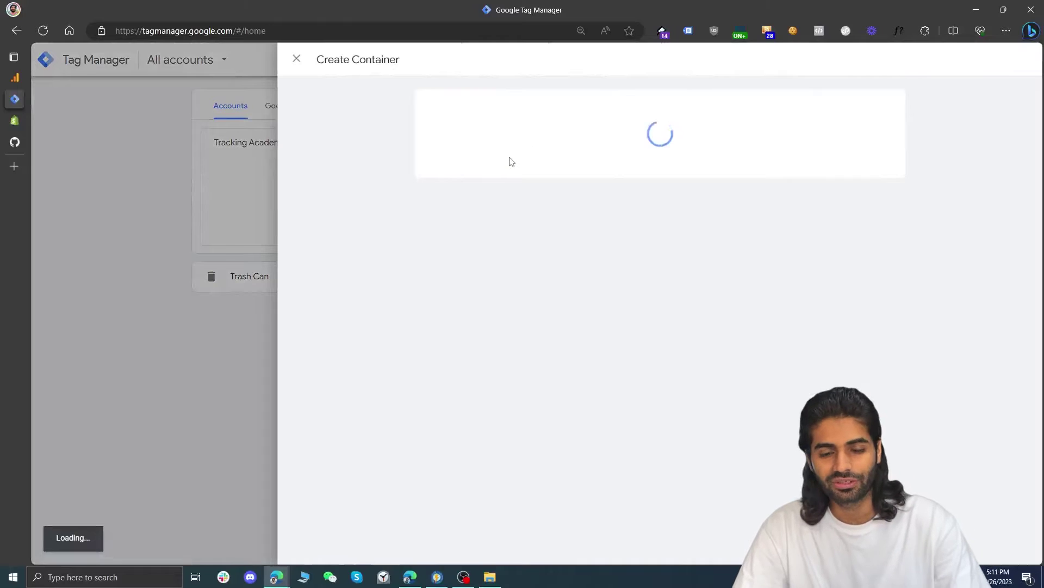
Create a Web container named trackingacademy.com and dismiss the installation code dialog
{"action": "left_click", "coordinate": [499, 156]}
{"action": "type", "text": "trackingacademy.com"}
{"action": "left_click", "coordinate": [497, 207]}
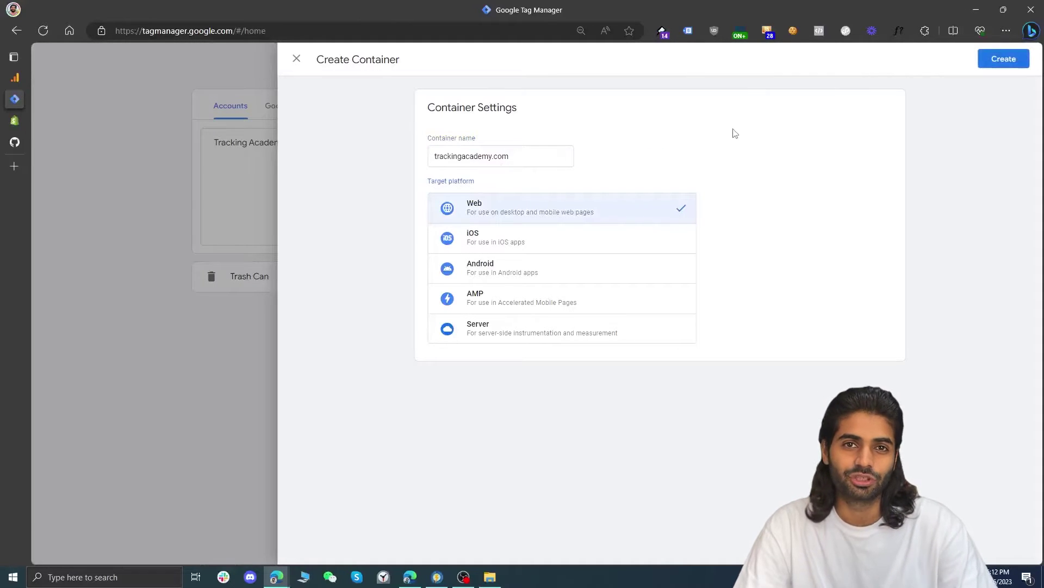
{"action": "left_click", "coordinate": [984, 64]}
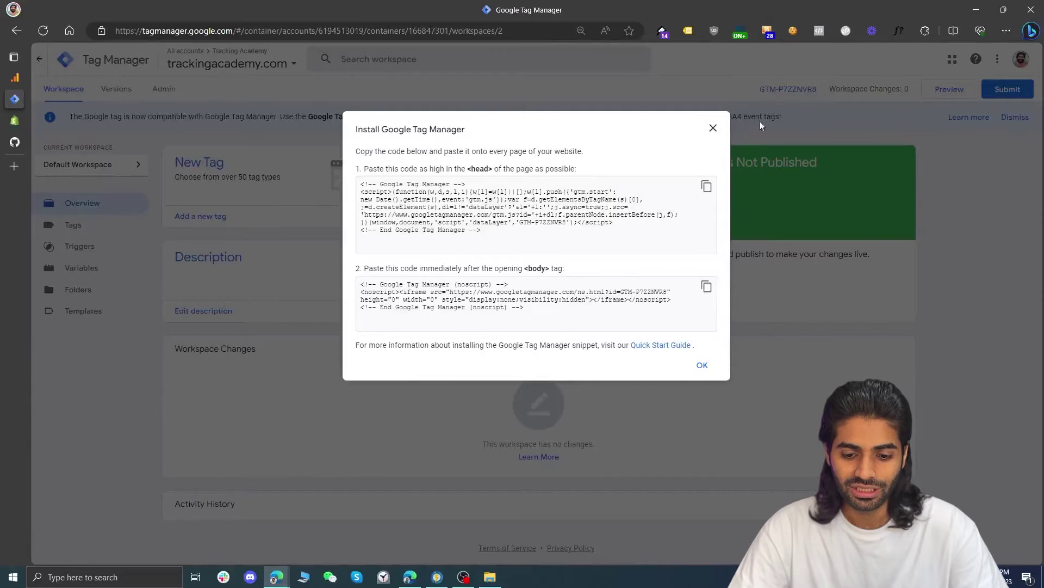
{"action": "left_click", "coordinate": [717, 132]}
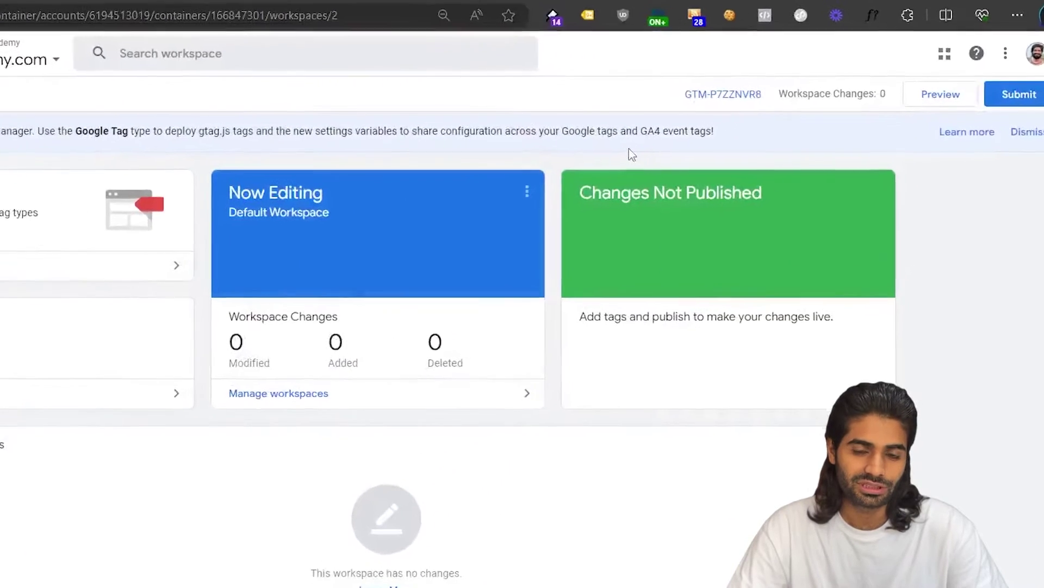
Open the container's Google Tag Manager installation instructions from its admin settings and copy the head snippet
{"action": "left_click", "coordinate": [709, 96]}
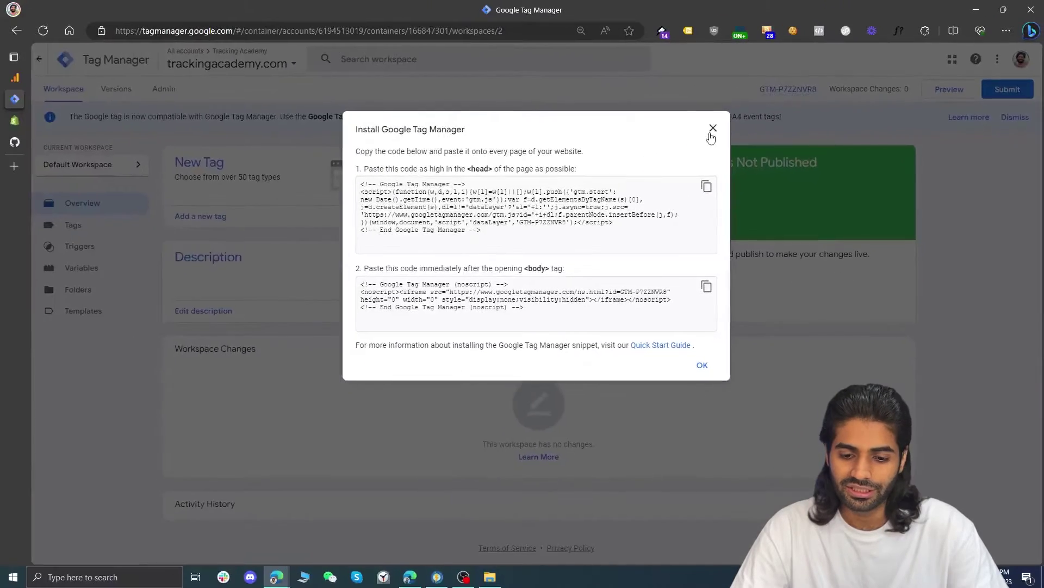
{"action": "left_click", "coordinate": [712, 130]}
{"action": "left_click", "coordinate": [163, 90]}
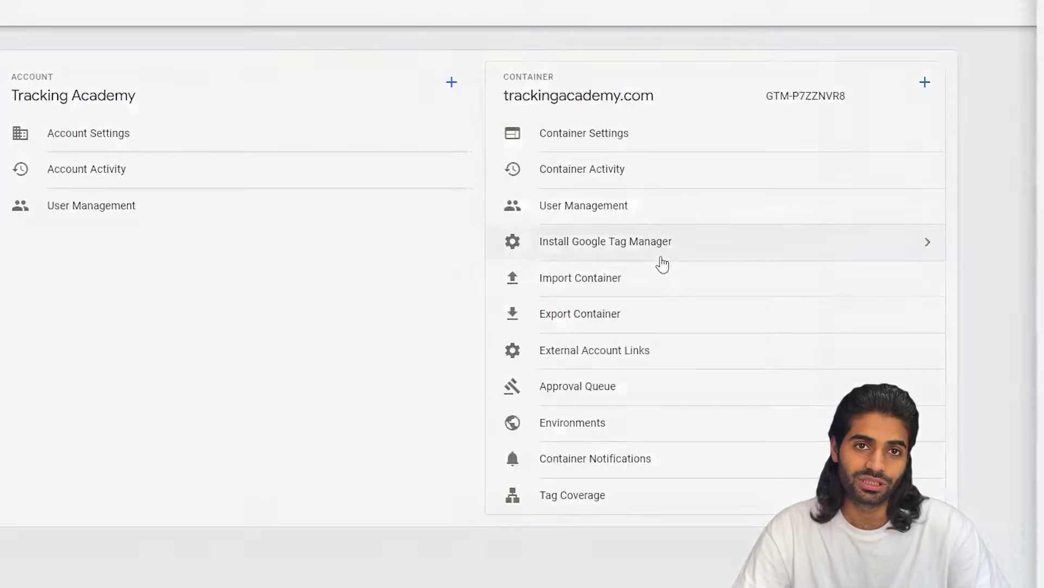
{"action": "left_click", "coordinate": [661, 255]}
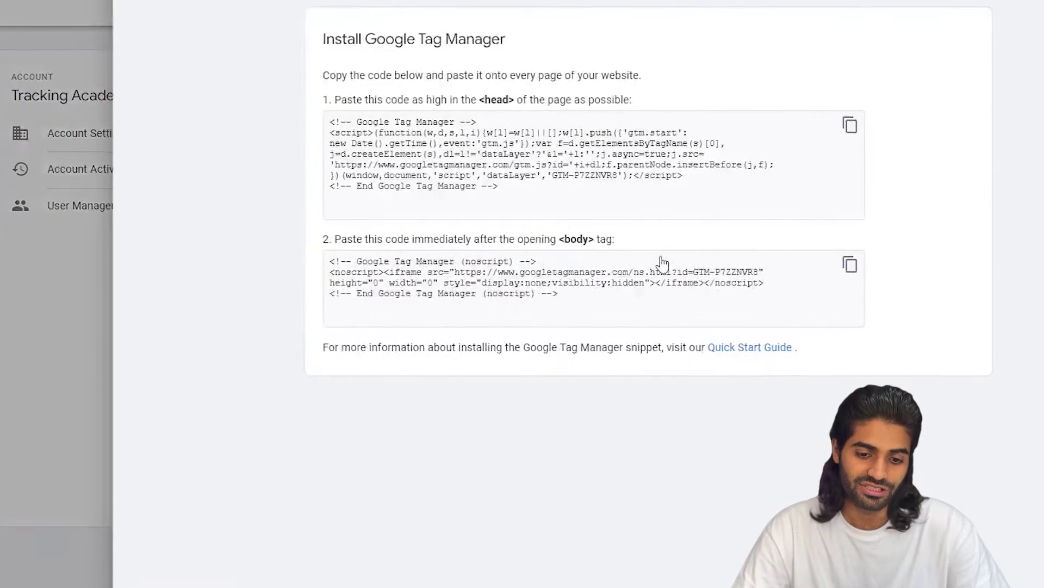
{"action": "left_click", "coordinate": [808, 178]}
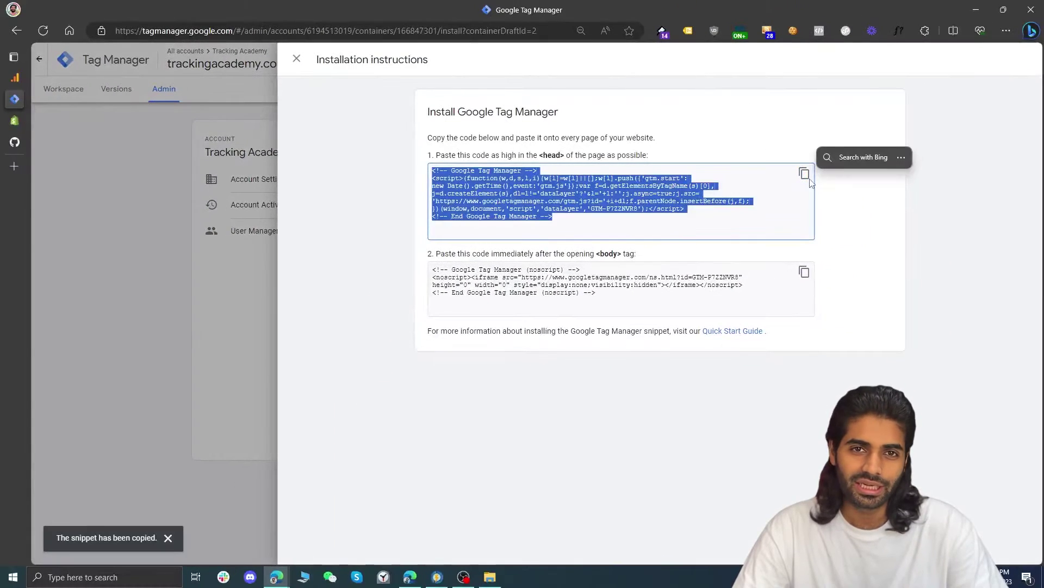
Switch to Shopify, open the Dawn theme's theme.liquid code and paste the Tag Manager snippet directly below the opening head tag
{"action": "left_click", "coordinate": [15, 121]}
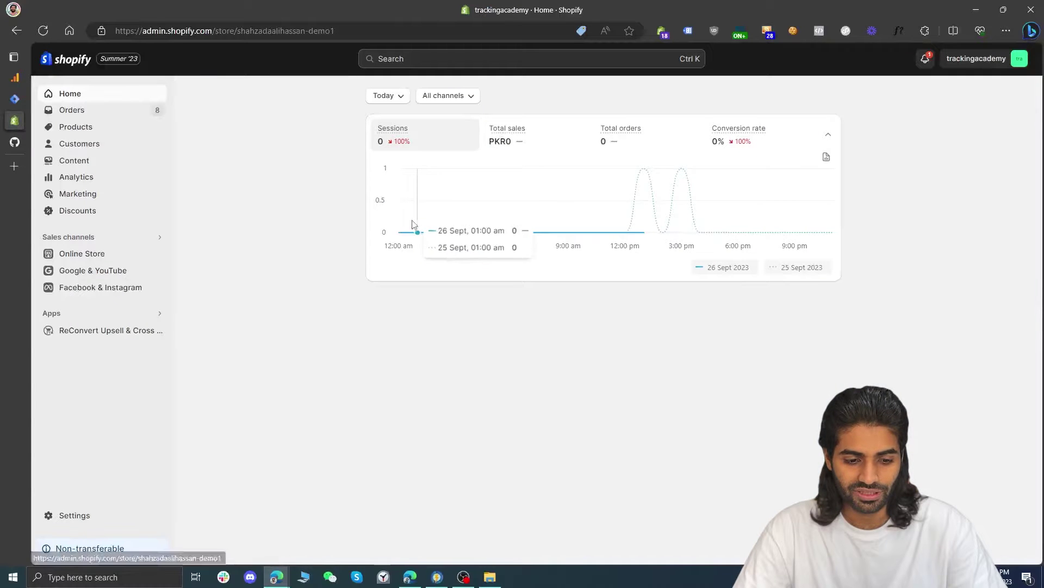
{"action": "left_click", "coordinate": [110, 257]}
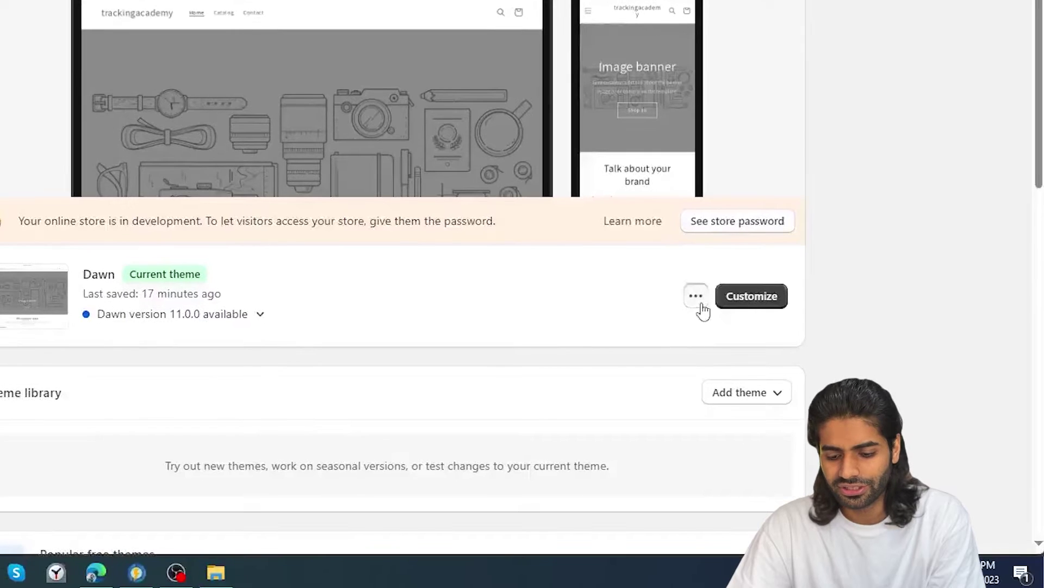
{"action": "left_click", "coordinate": [810, 391]}
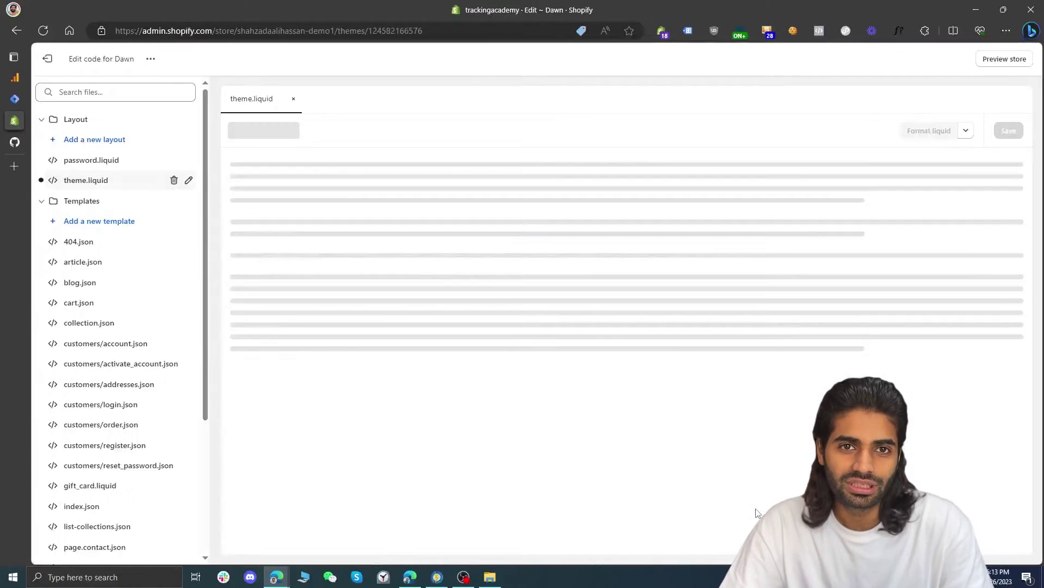
{"action": "left_click", "coordinate": [129, 266]}
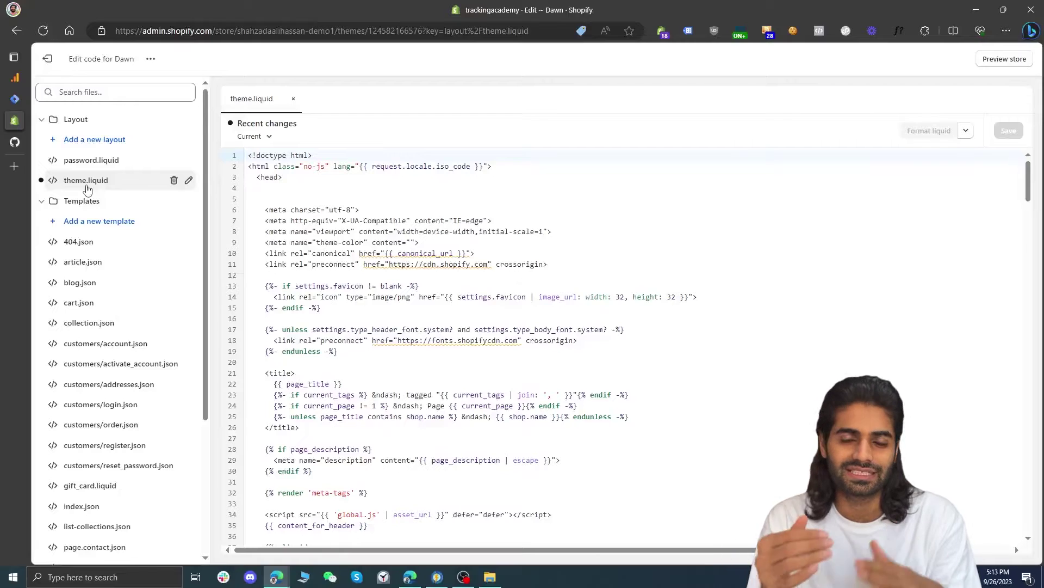
{"action": "left_click", "coordinate": [314, 188]}
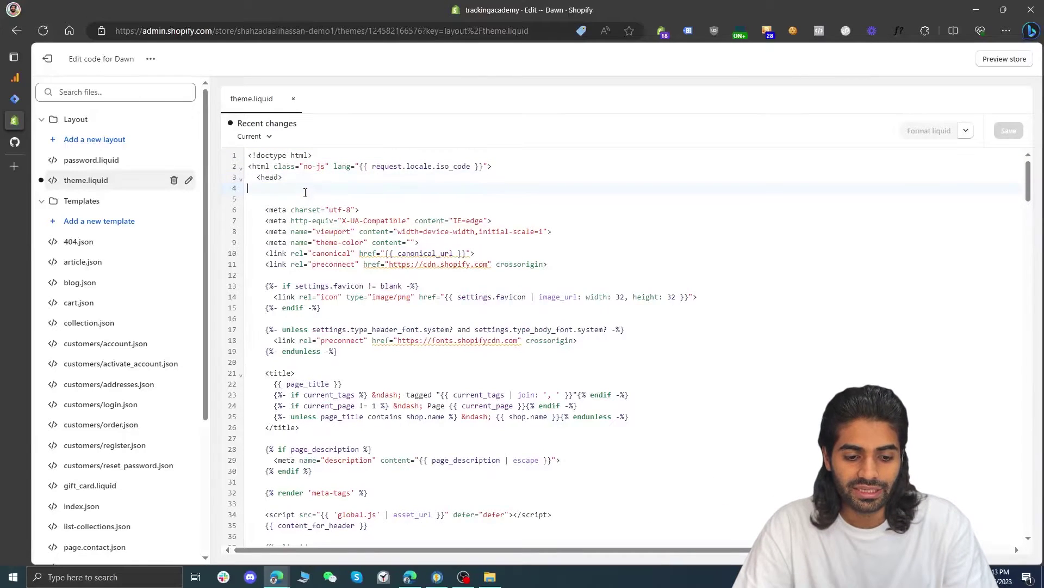
{"action": "key", "text": "ctrl+v"}
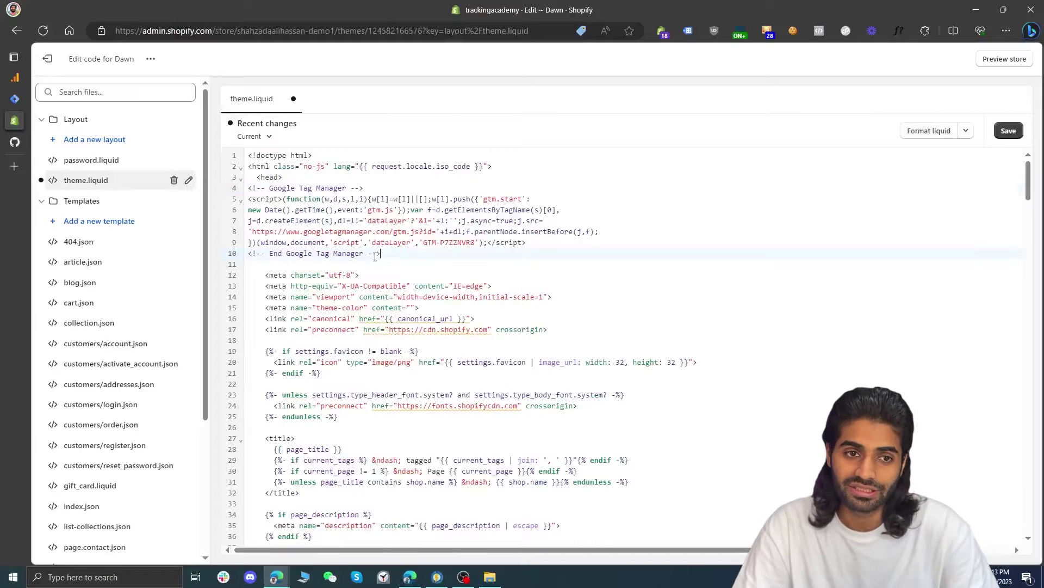
Copy the noscript snippet from Tag Manager, paste it right after the opening body tag in theme.liquid, and save the file
{"action": "left_click", "coordinate": [15, 98]}
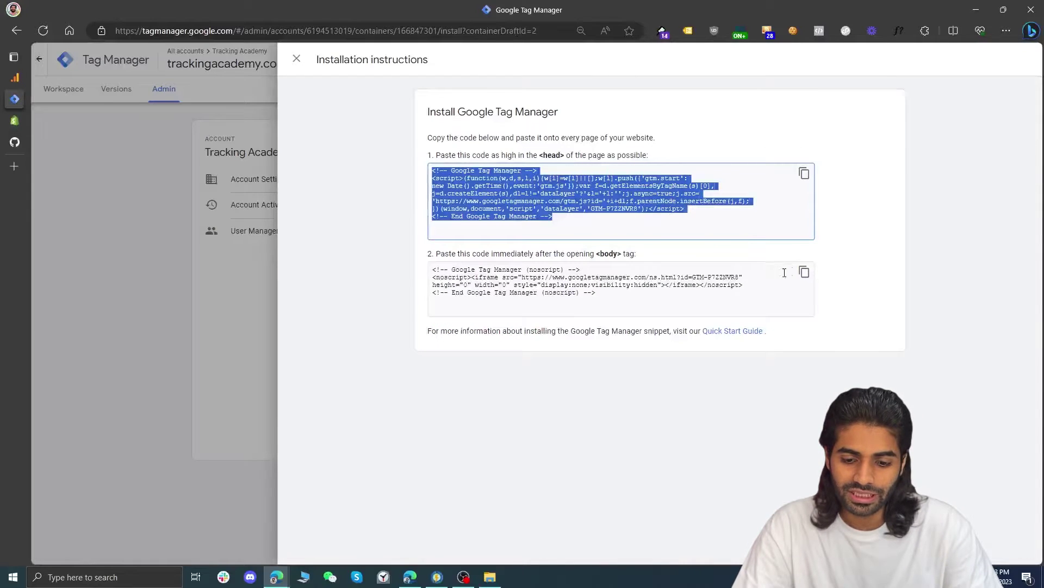
{"action": "left_click", "coordinate": [805, 272]}
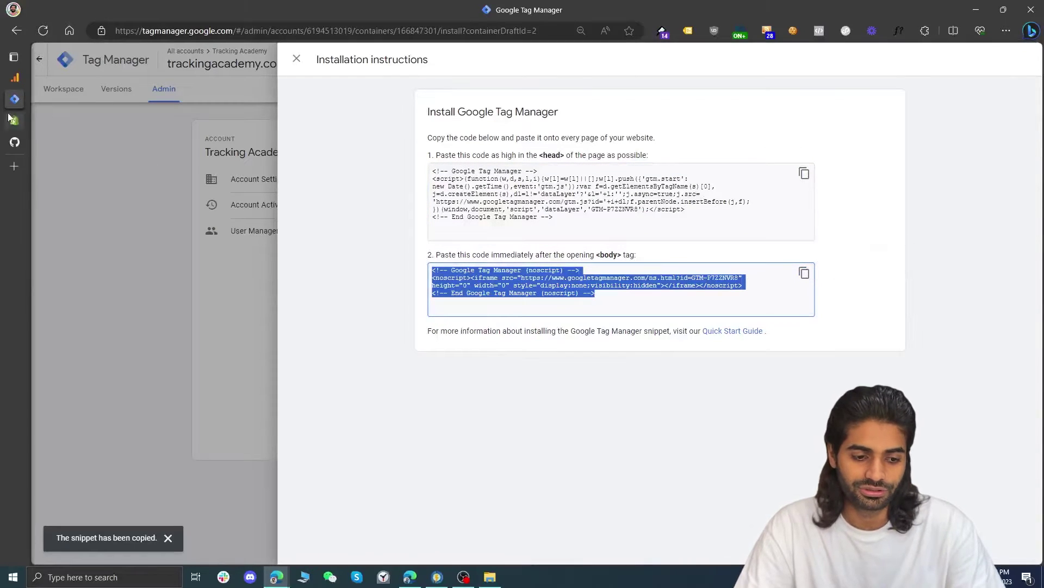
{"action": "left_click", "coordinate": [65, 121]}
{"action": "left_click", "coordinate": [448, 306]}
{"action": "key", "text": "ctrl+f"}
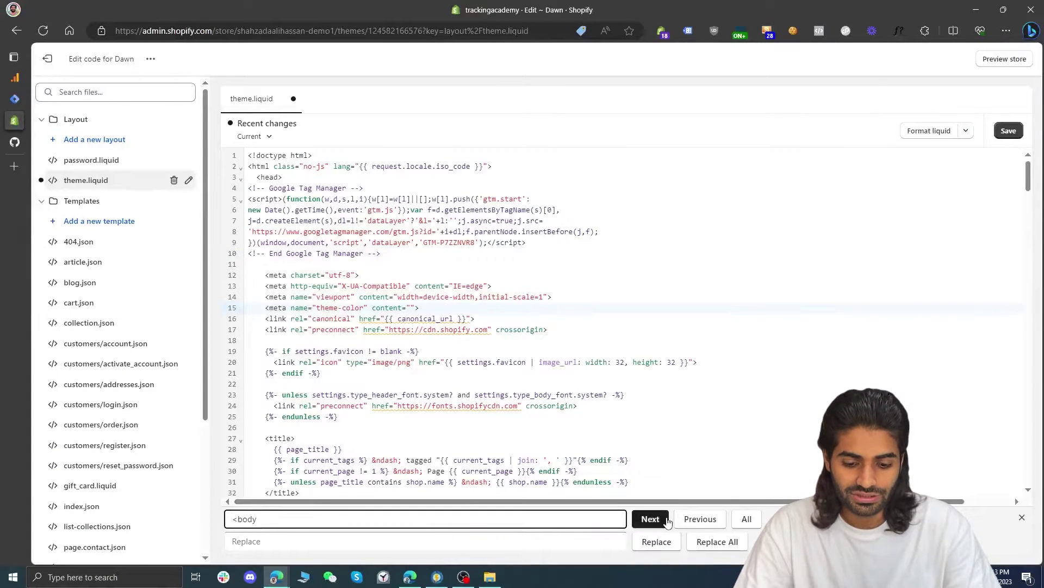
{"action": "left_click", "coordinate": [651, 519]}
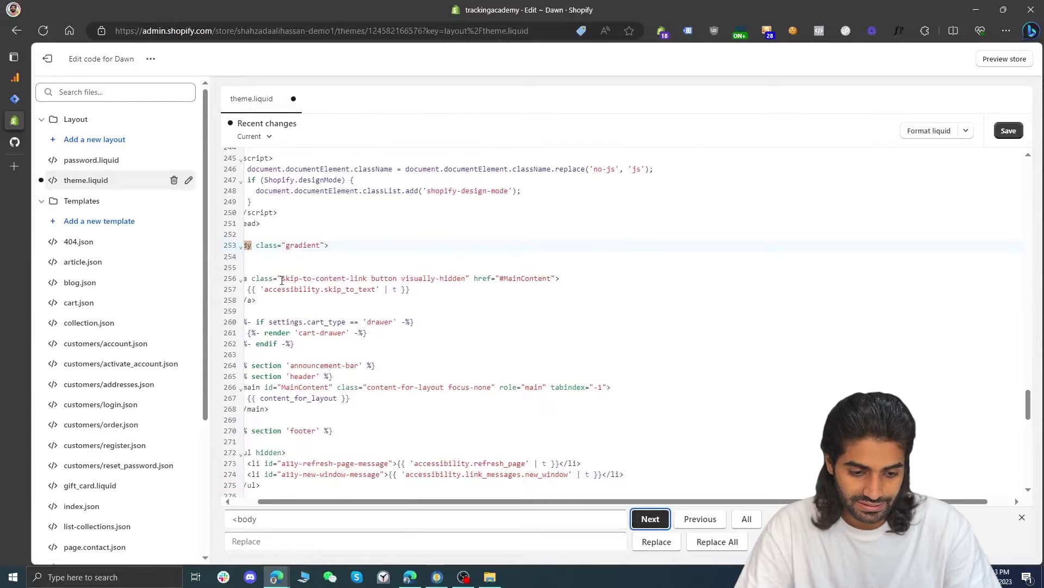
{"action": "left_click", "coordinate": [269, 262]}
{"action": "key", "text": "Escape"}
{"action": "key", "text": "ctrl+v"}
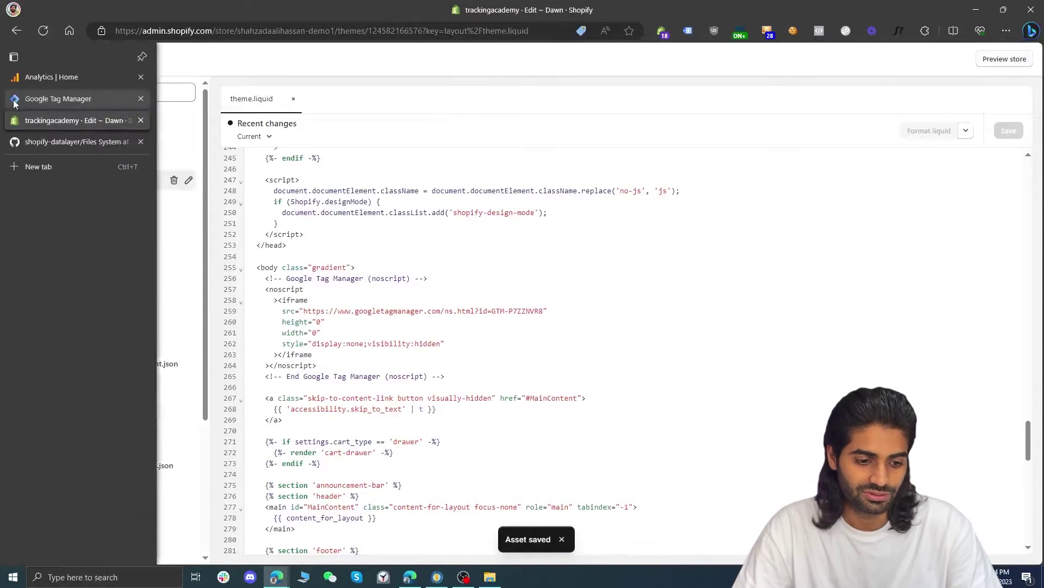
Return to the container's workspace in Google Tag Manager and start preview mode
{"action": "left_click", "coordinate": [33, 98]}
{"action": "left_click", "coordinate": [212, 193]}
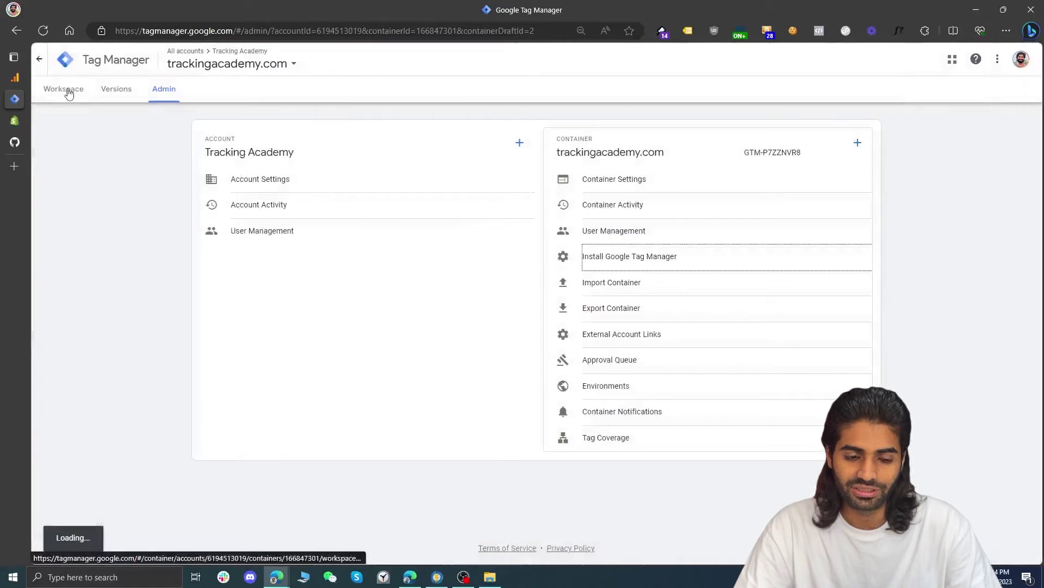
{"action": "left_click", "coordinate": [68, 91]}
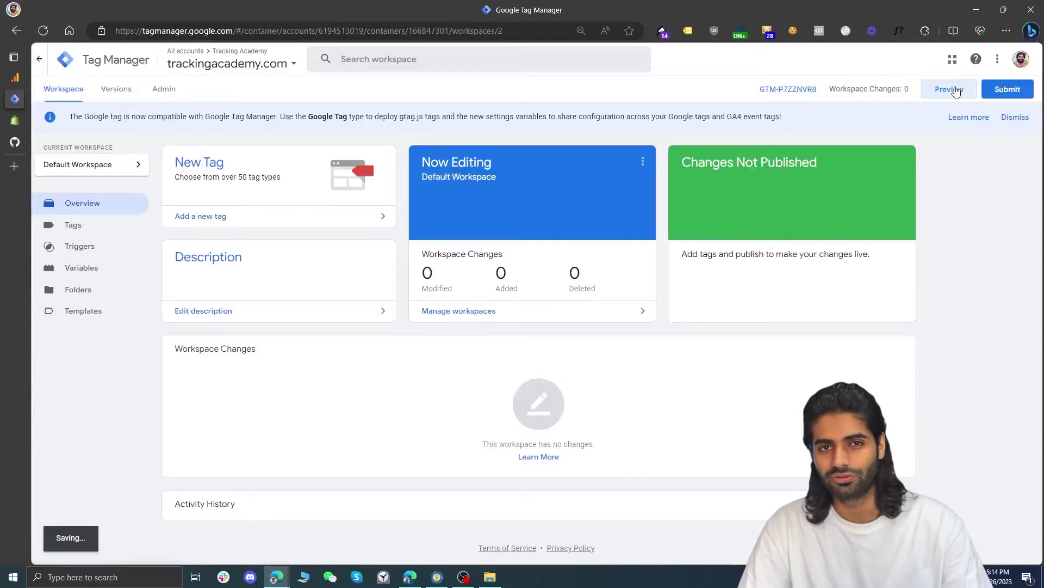
{"action": "left_click", "coordinate": [949, 89]}
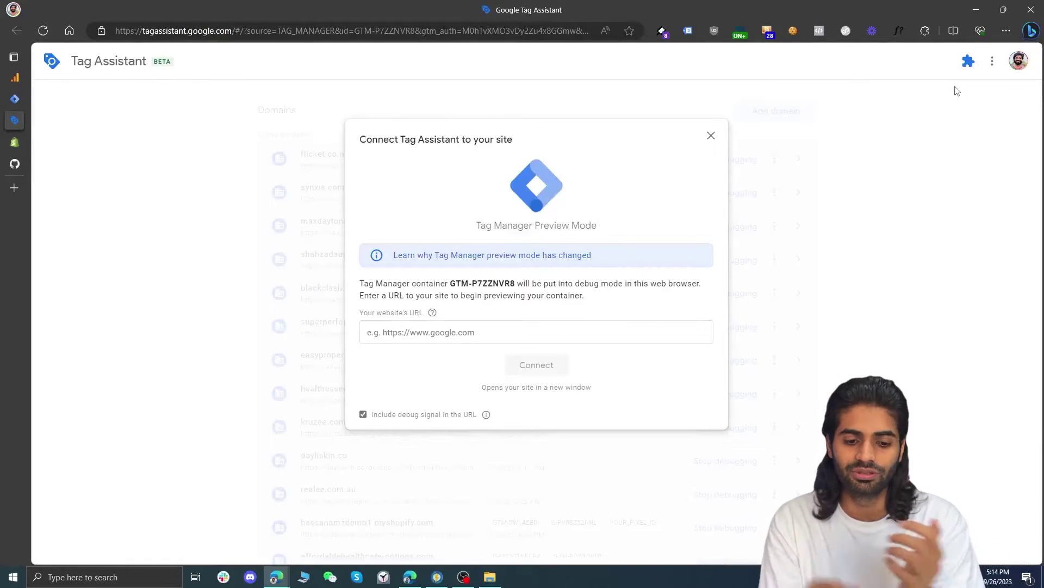
Copy the store's subdomain from the Shopify admin address and connect Tag Assistant to the store's https myshopify.com URL
{"action": "left_click", "coordinate": [19, 144]}
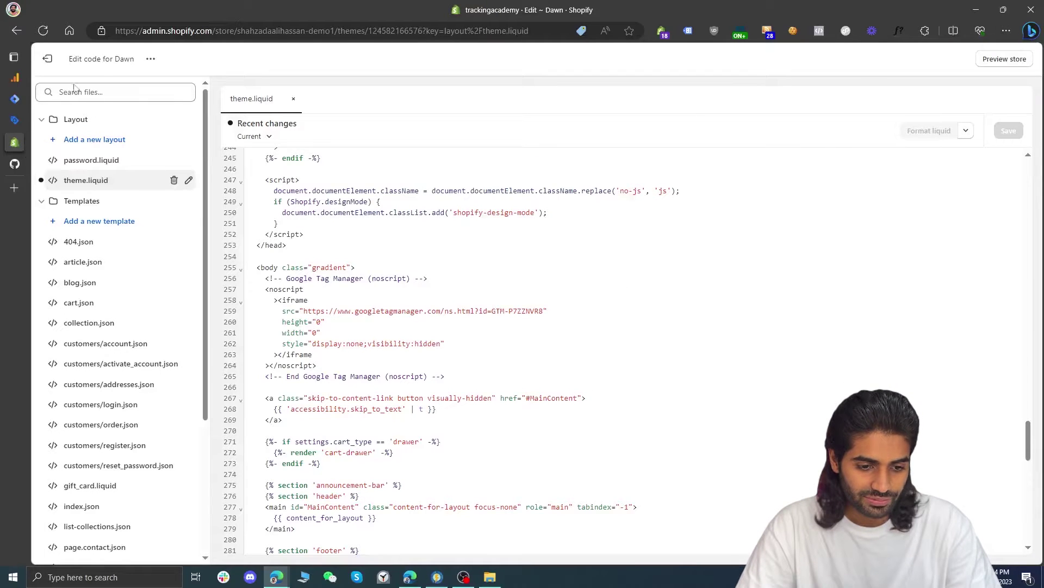
{"action": "left_click_drag", "start_coordinate": [238, 32], "coordinate": [332, 32]}
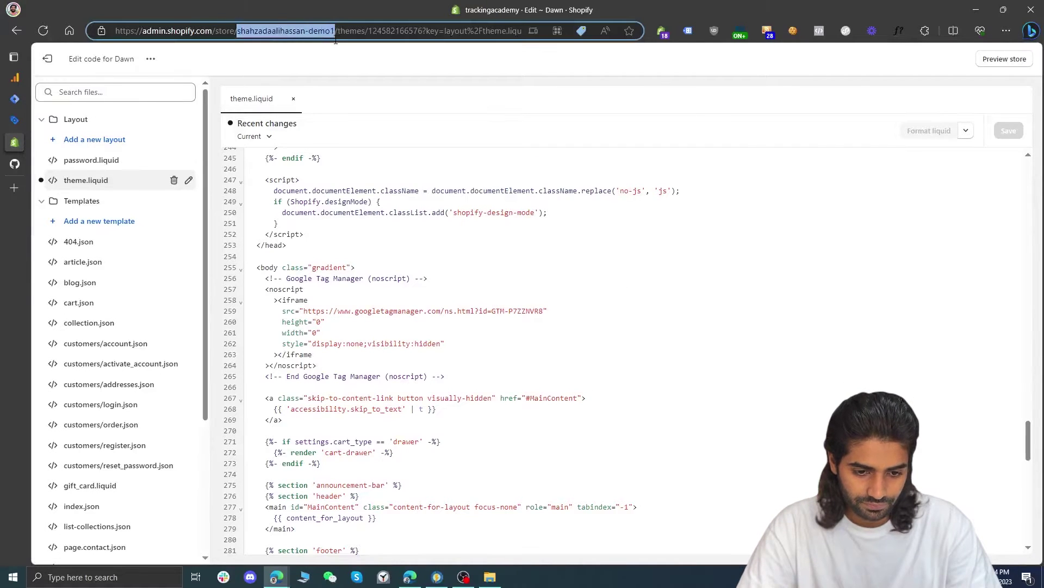
{"action": "key", "text": "ctrl+shift+Tab"}
{"action": "left_click", "coordinate": [361, 330]}
{"action": "type", "text": "https"}
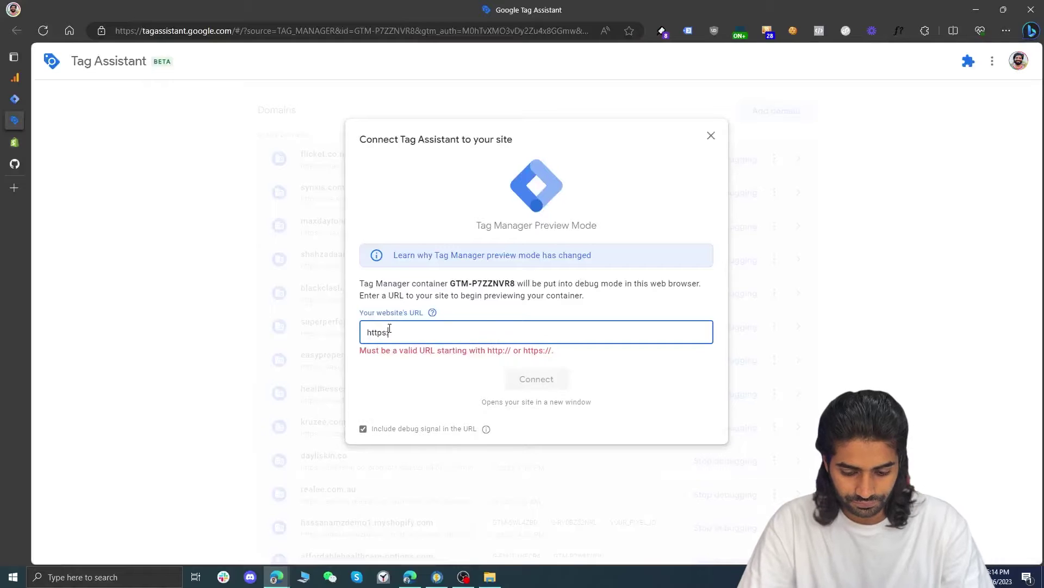
{"action": "type", "text": "://"}
{"action": "key", "text": "ctrl+v"}
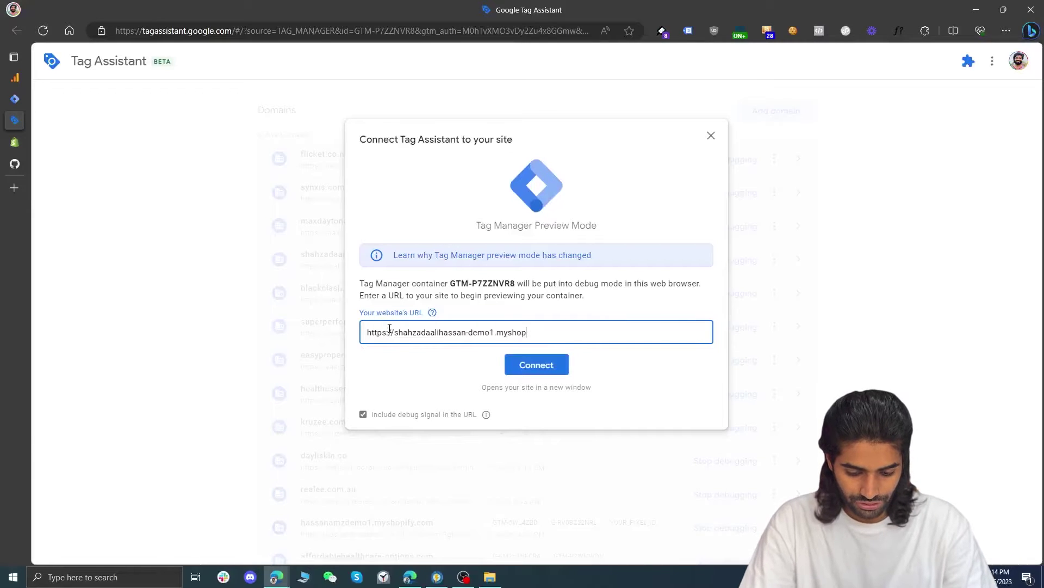
{"action": "key", "text": "Return"}
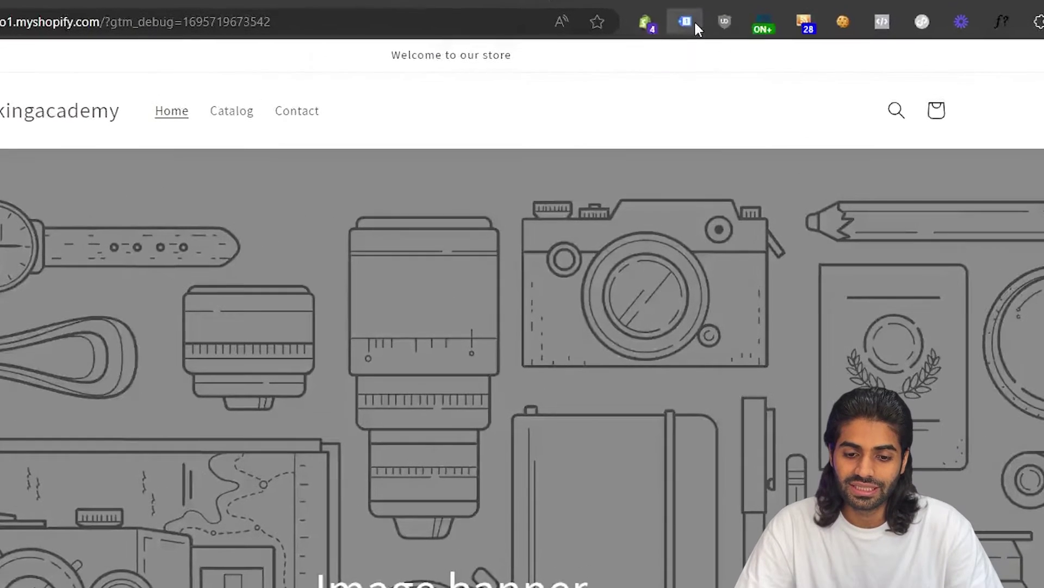
Check the storefront's tags with Tag Assistant Legacy and view the details of the Google Tag Manager tag
{"action": "left_click", "coordinate": [692, 32]}
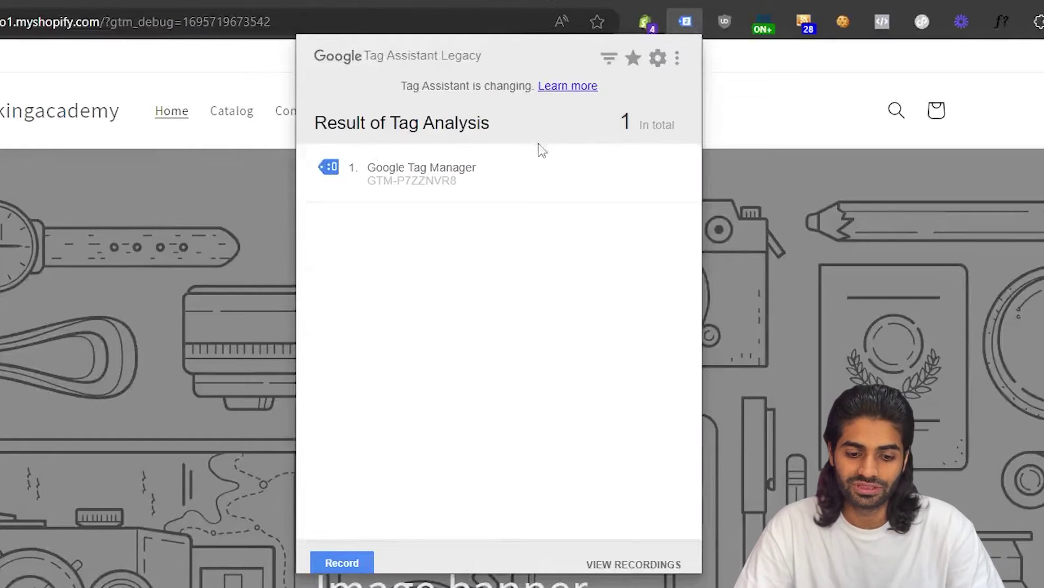
{"action": "left_click", "coordinate": [523, 169]}
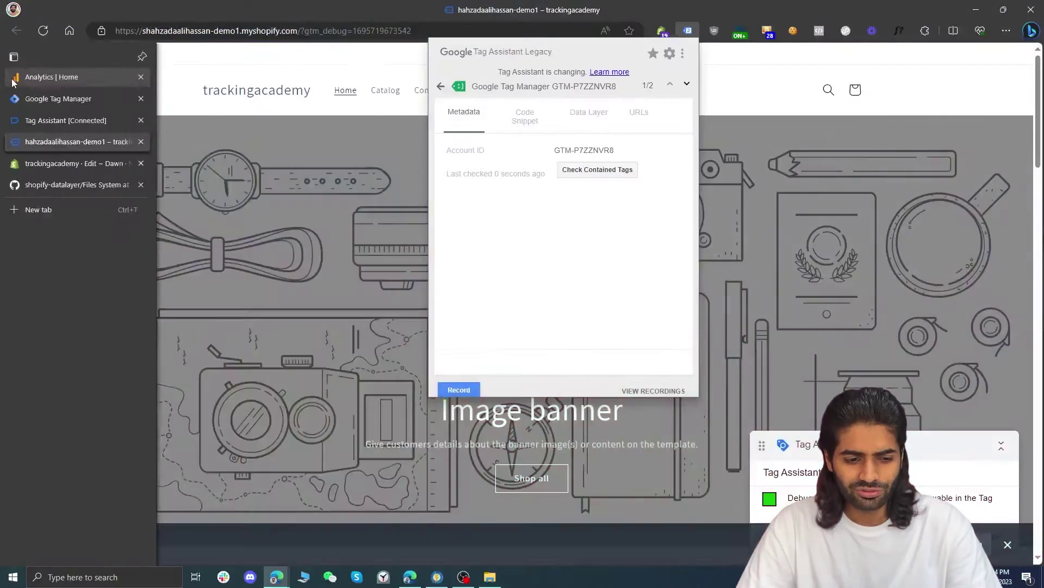
Switch to Google Analytics and open the TrackingAcademy web data stream's details to get its measurement ID
{"action": "left_click", "coordinate": [15, 78]}
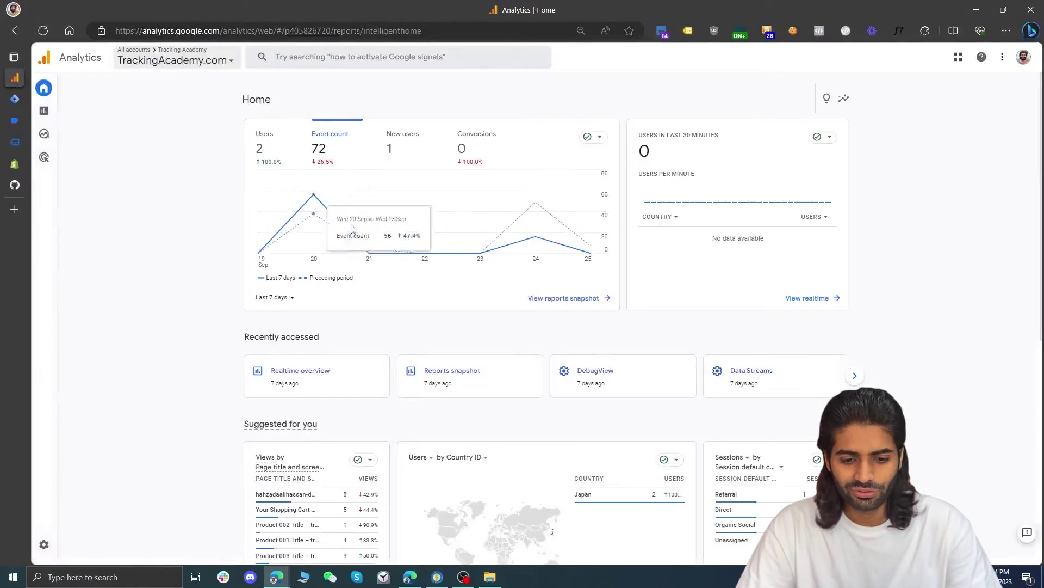
{"action": "left_click", "coordinate": [46, 546]}
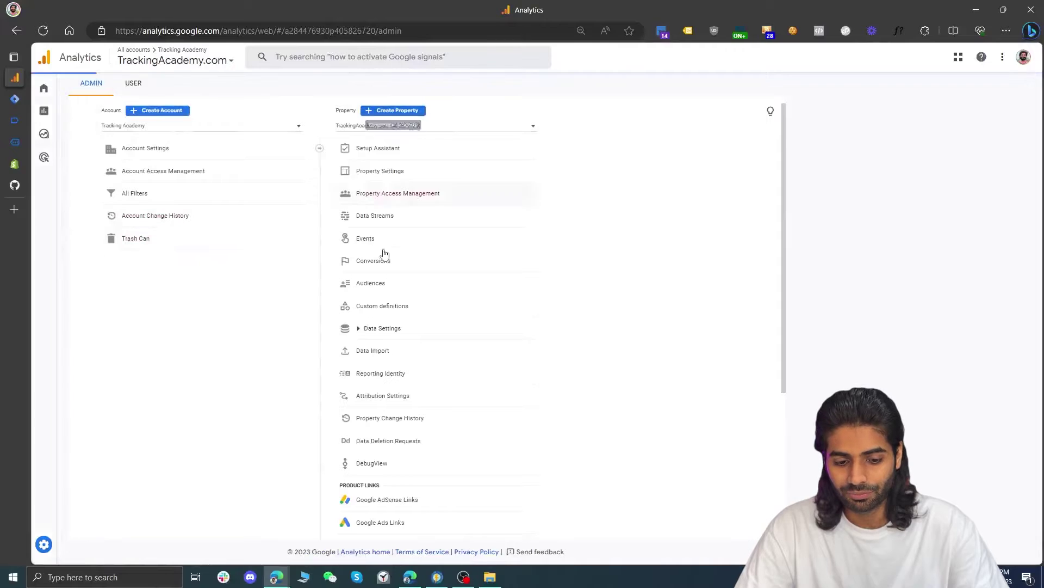
{"action": "left_click", "coordinate": [397, 217]}
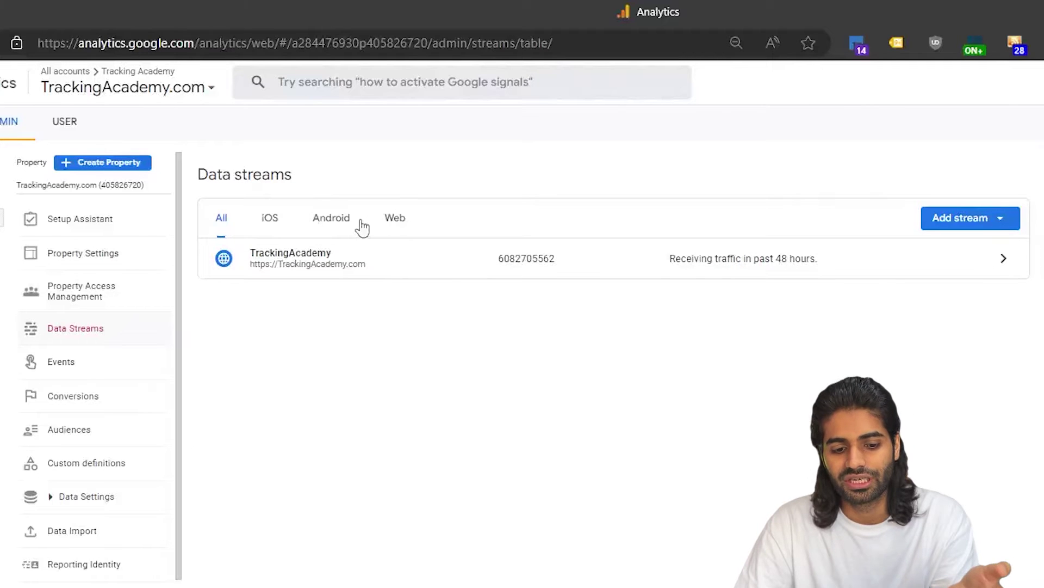
{"action": "left_click", "coordinate": [389, 259]}
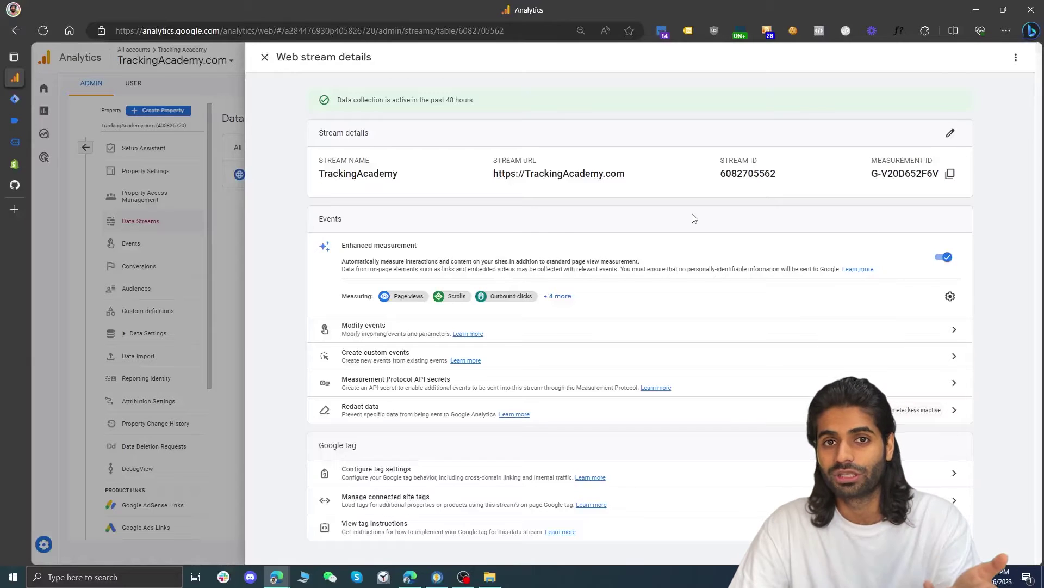
Switch to Google Tag Manager and create a Constant variable named GA4 Measurment ID with the value G-V20D652F6V
{"action": "key", "text": "ctrl+Tab"}
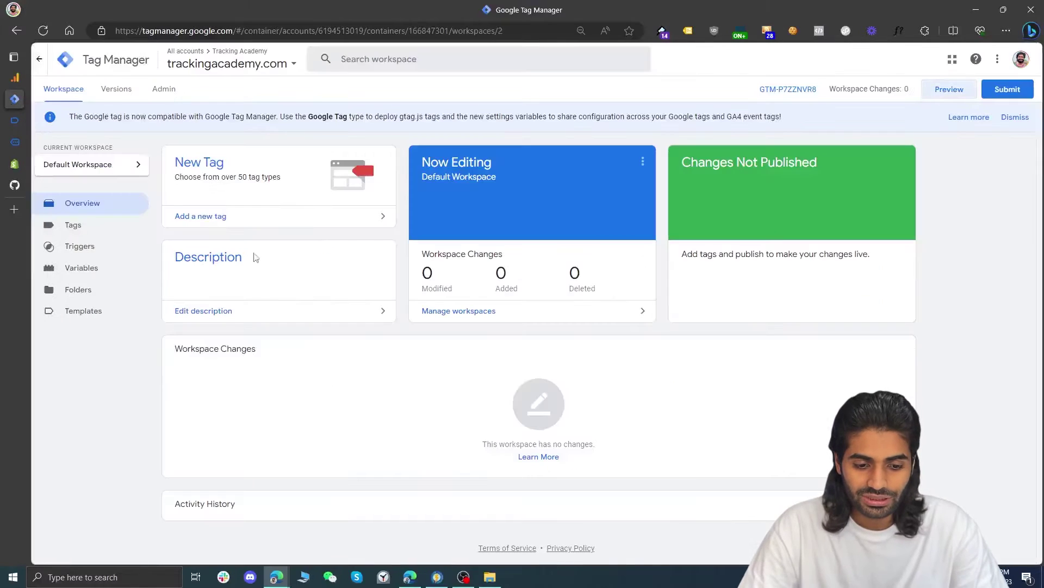
{"action": "left_click", "coordinate": [90, 269]}
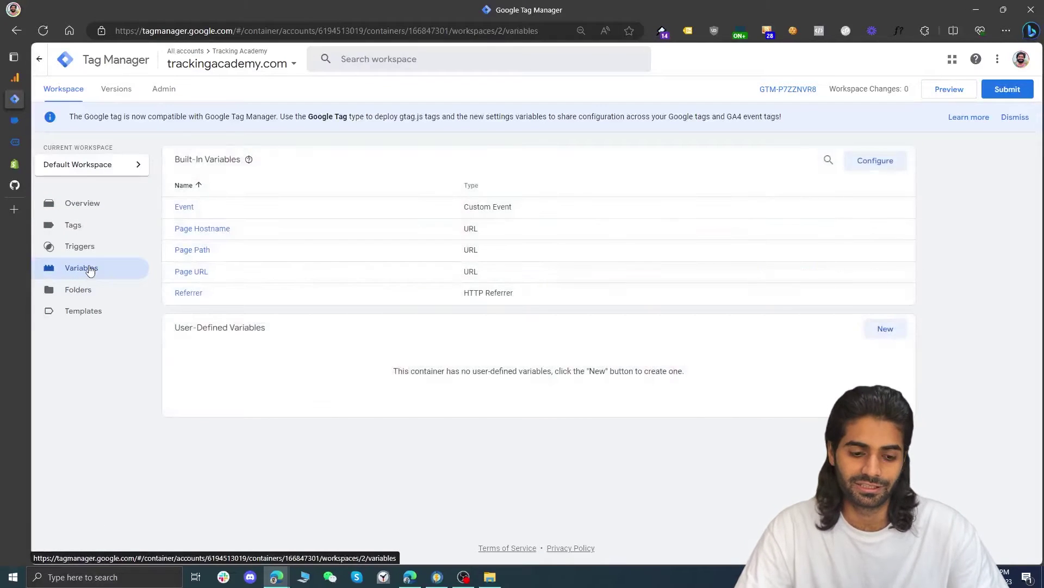
{"action": "left_click", "coordinate": [887, 331]}
{"action": "left_click", "coordinate": [733, 174]}
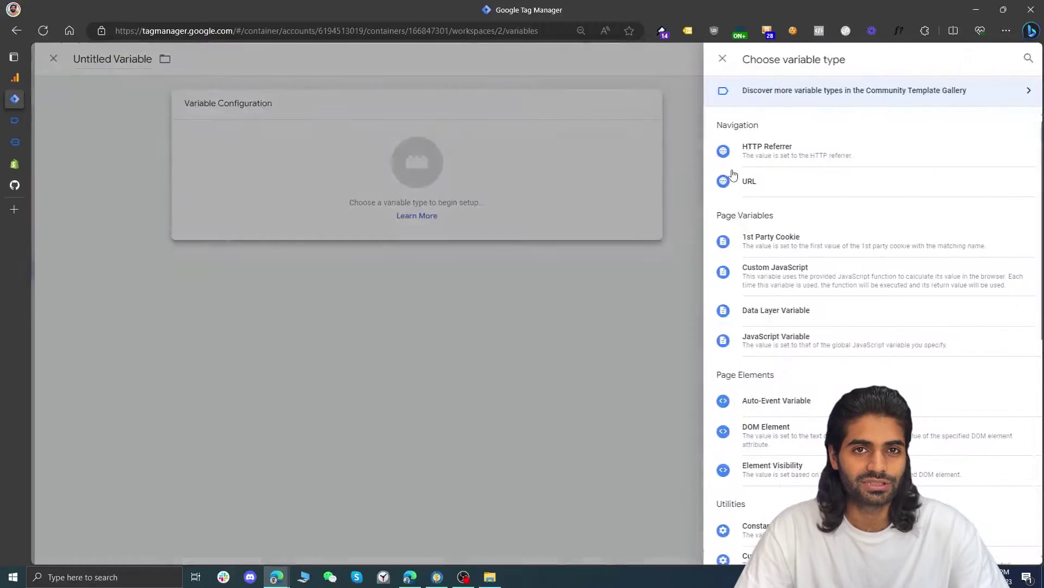
{"action": "left_click", "coordinate": [788, 527]}
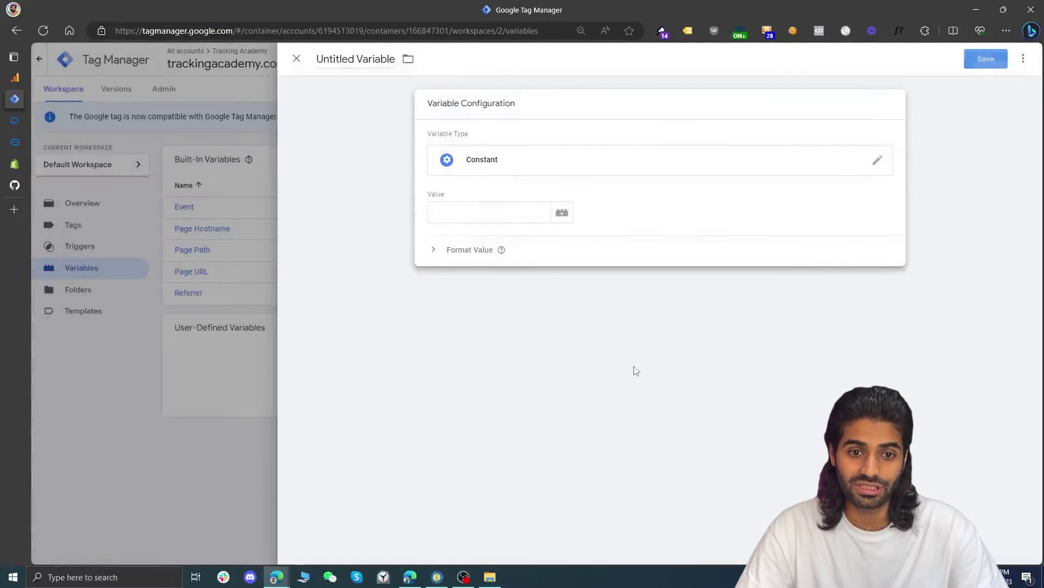
{"action": "left_click", "coordinate": [495, 206]}
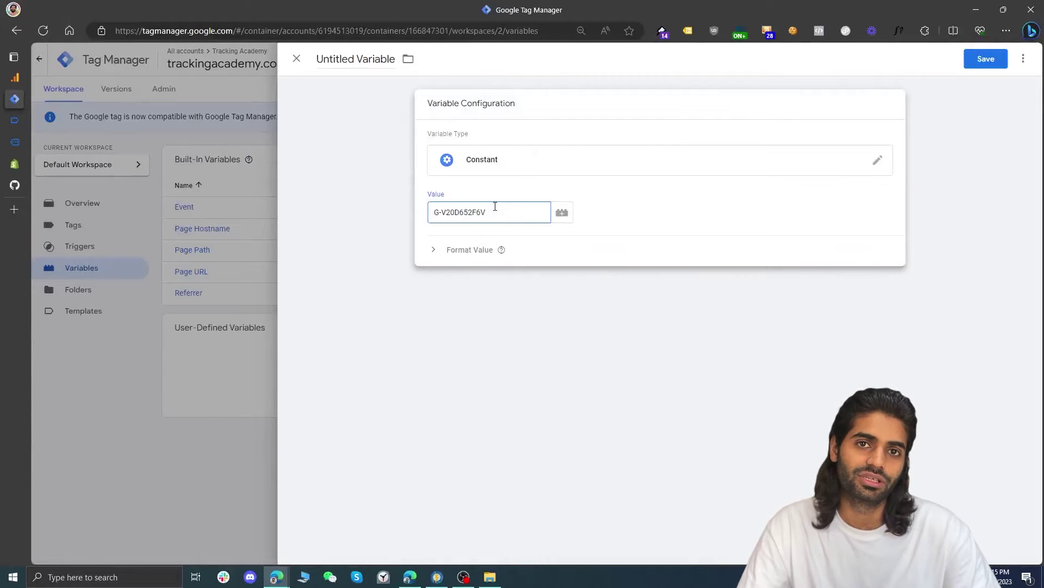
{"action": "left_click", "coordinate": [363, 66]}
{"action": "type", "text": "GA4 Measurment ID"}
{"action": "key", "text": "Return"}
Start a new tag and set it to fire on the All Pages trigger
{"action": "left_click", "coordinate": [73, 225]}
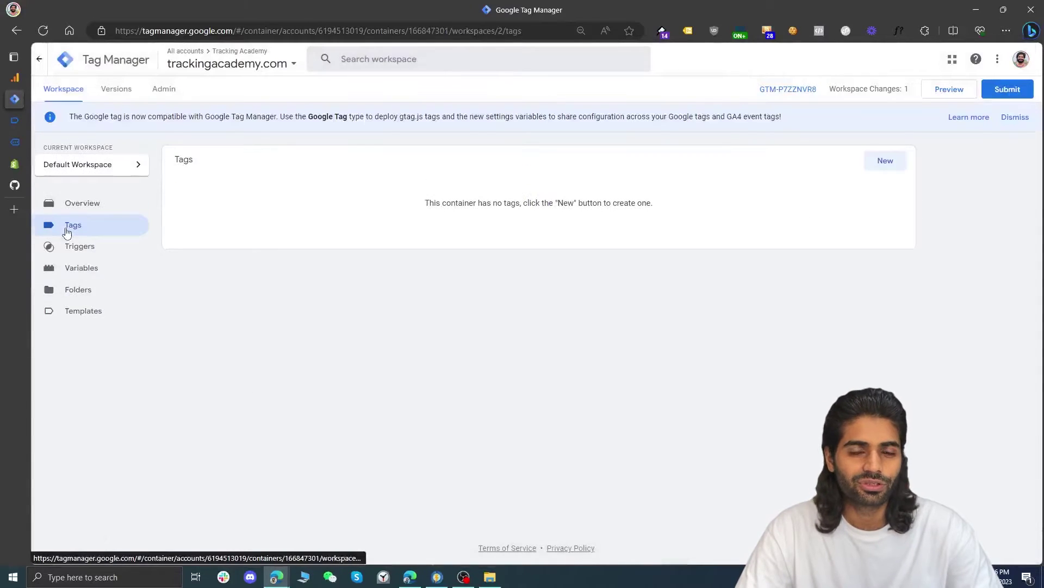
{"action": "left_click", "coordinate": [887, 161]}
{"action": "left_click", "coordinate": [639, 298]}
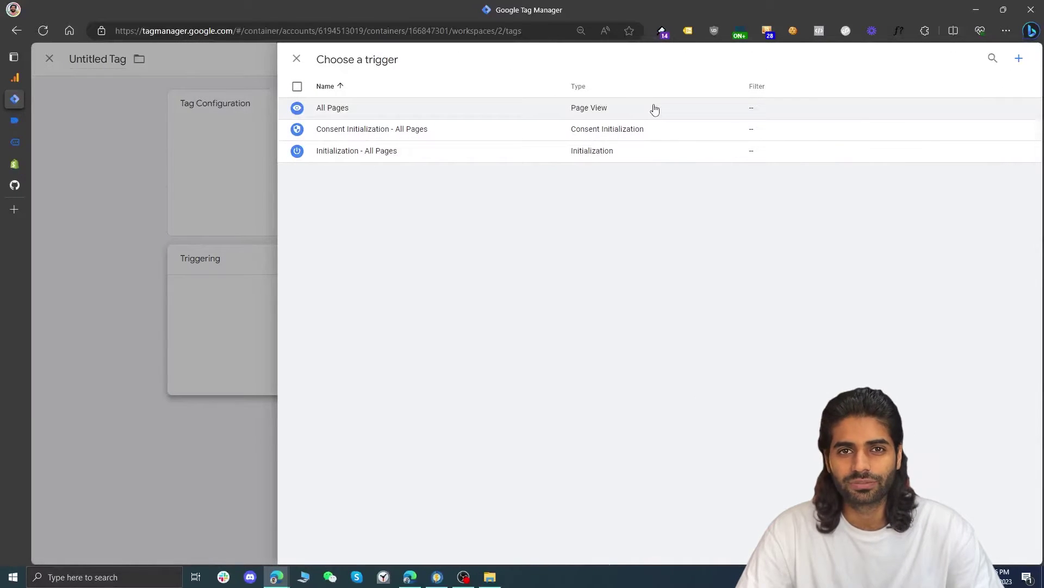
{"action": "left_click", "coordinate": [655, 109]}
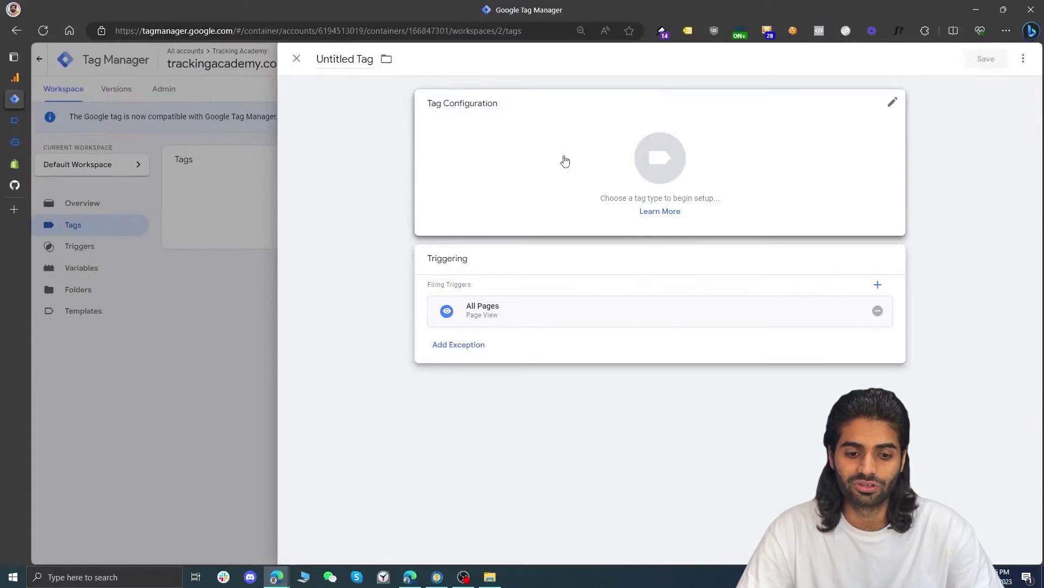
Choose Google Tag as the tag type and use the GA4 Measurment ID variable as its tag ID
{"action": "left_click", "coordinate": [565, 161]}
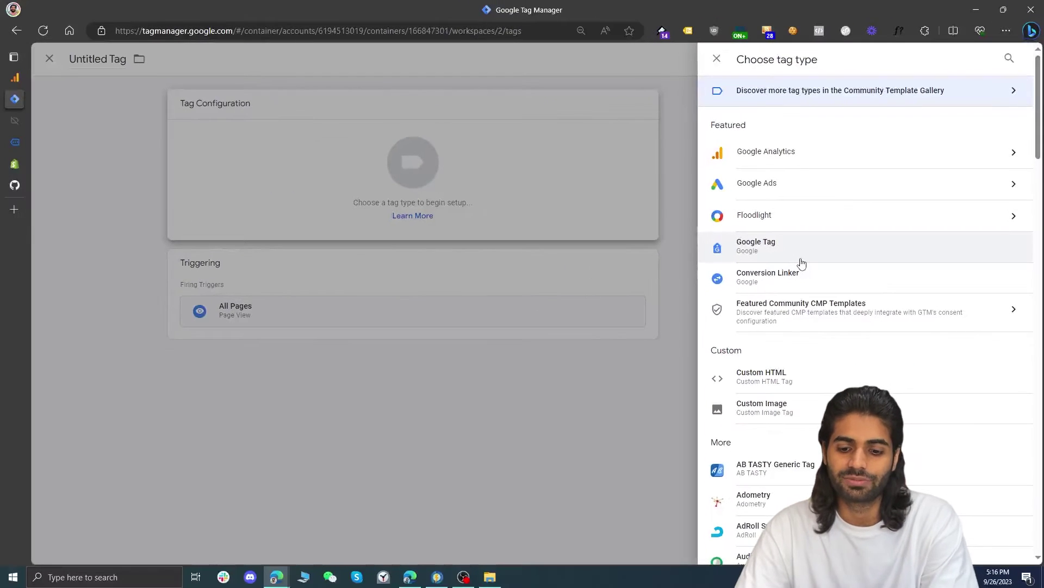
{"action": "left_click", "coordinate": [802, 264]}
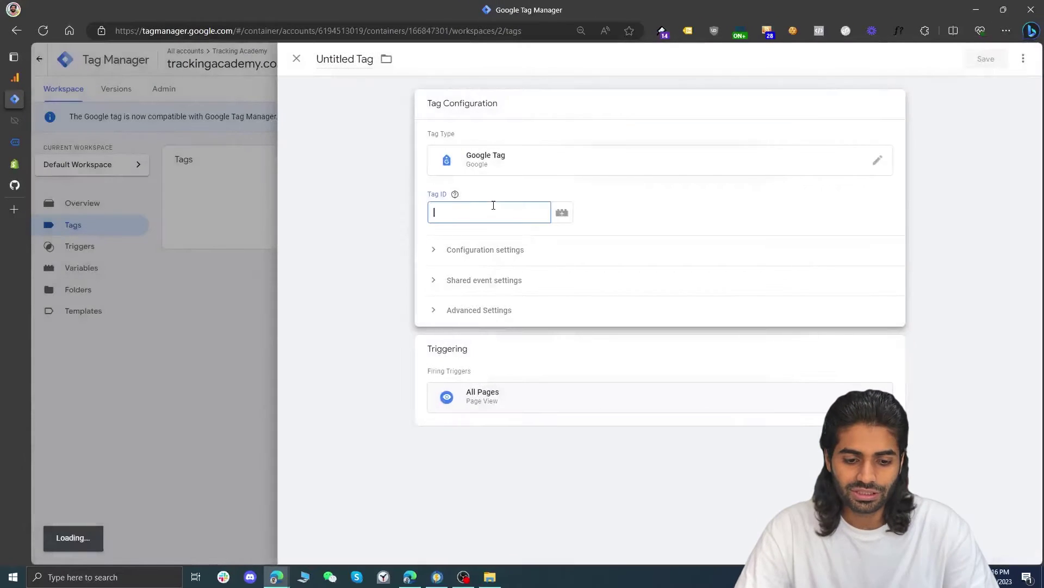
{"action": "left_click", "coordinate": [562, 214]}
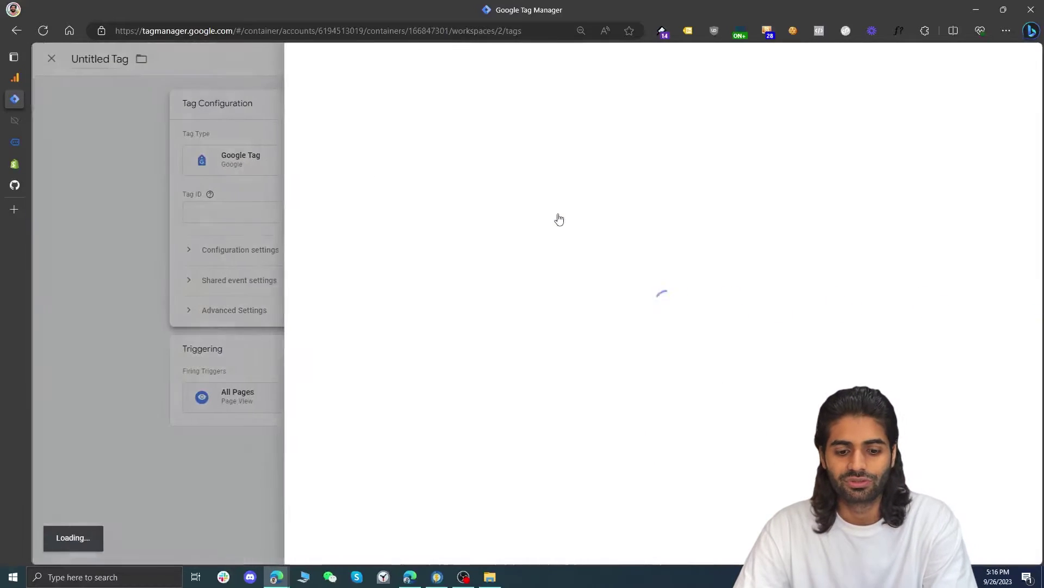
{"action": "left_click", "coordinate": [449, 136]}
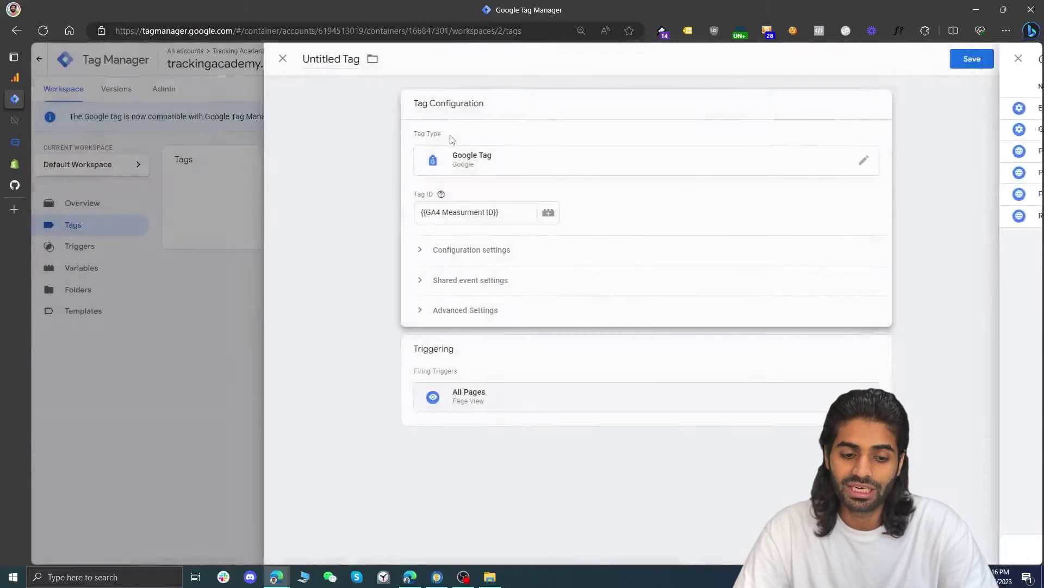
Name the tag GT GA4 Configuration Tag and save it
{"action": "left_click", "coordinate": [341, 58]}
{"action": "type", "text": "GT GA4 "}
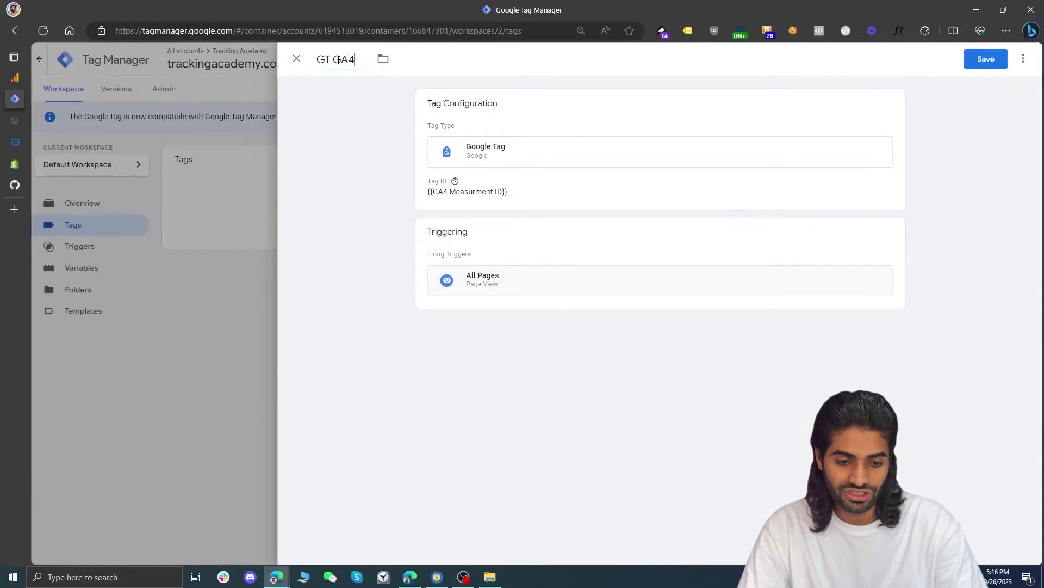
{"action": "type", "text": "Configuration Tag"}
{"action": "left_click", "coordinate": [984, 63]}
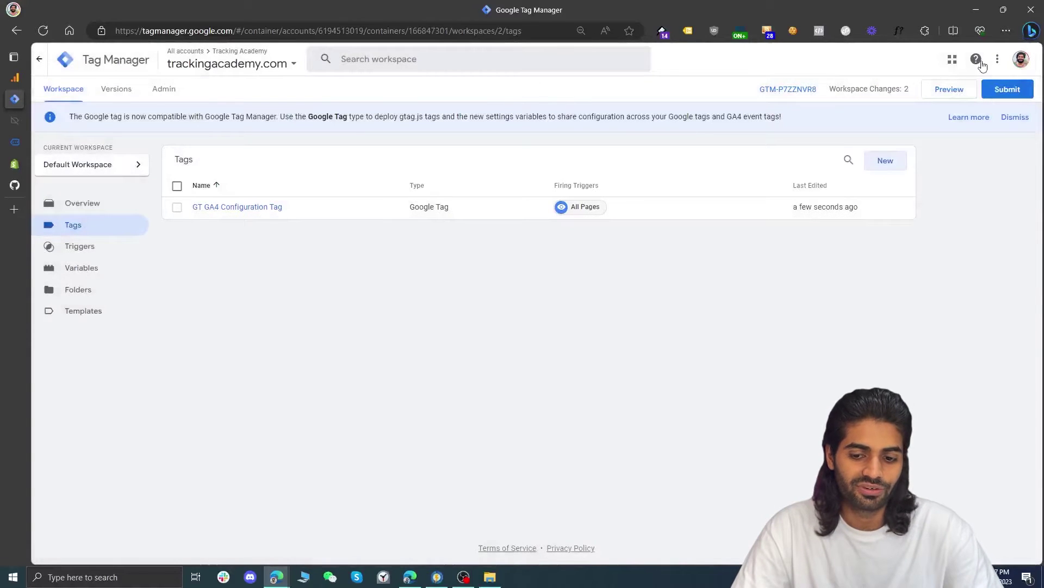
Preview the container on the storefront and view the Global site tag's details in Tag Assistant Legacy
{"action": "left_click", "coordinate": [961, 90]}
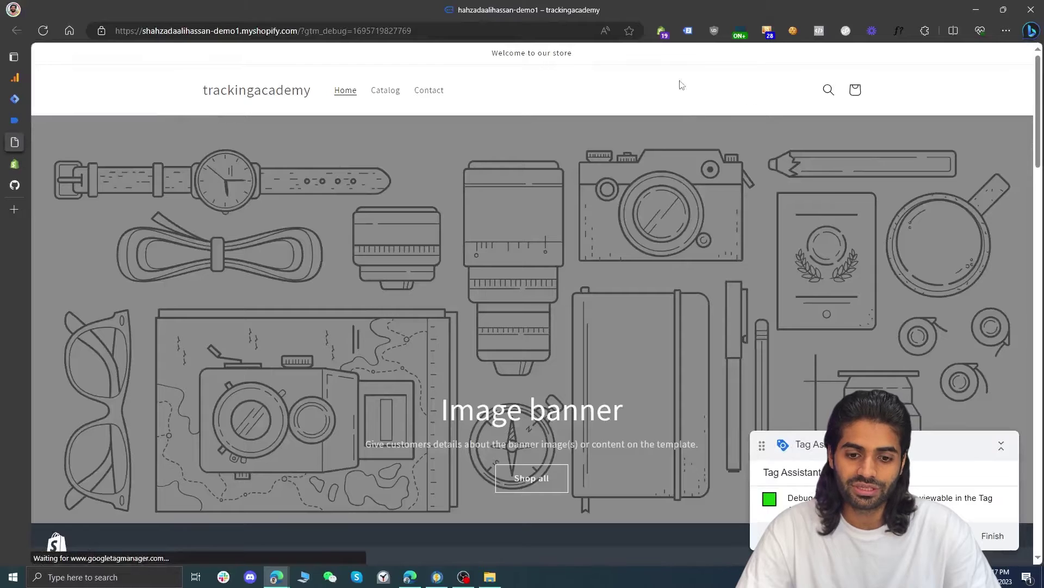
{"action": "left_click", "coordinate": [688, 30]}
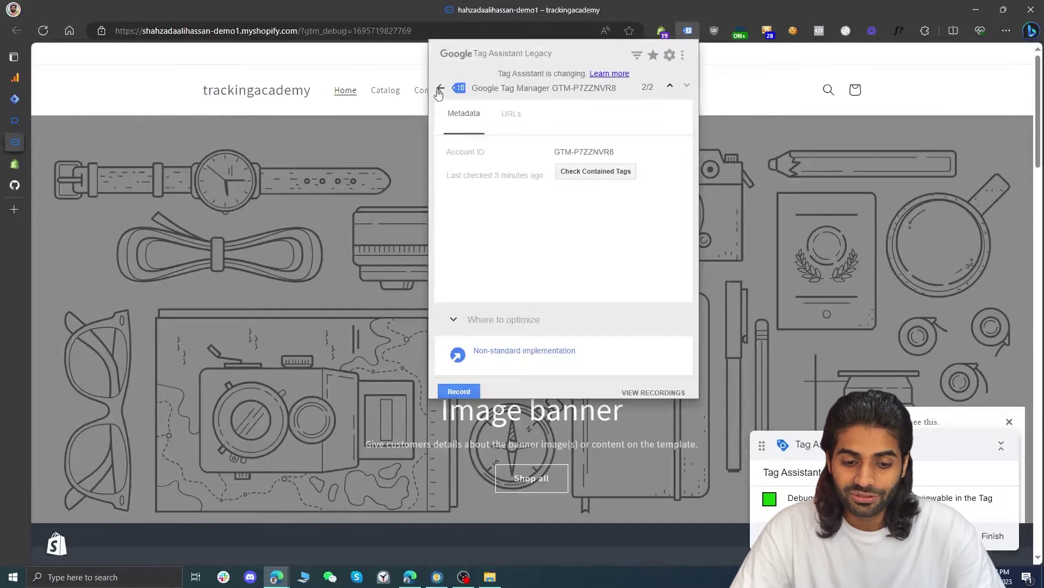
{"action": "left_click", "coordinate": [440, 89]}
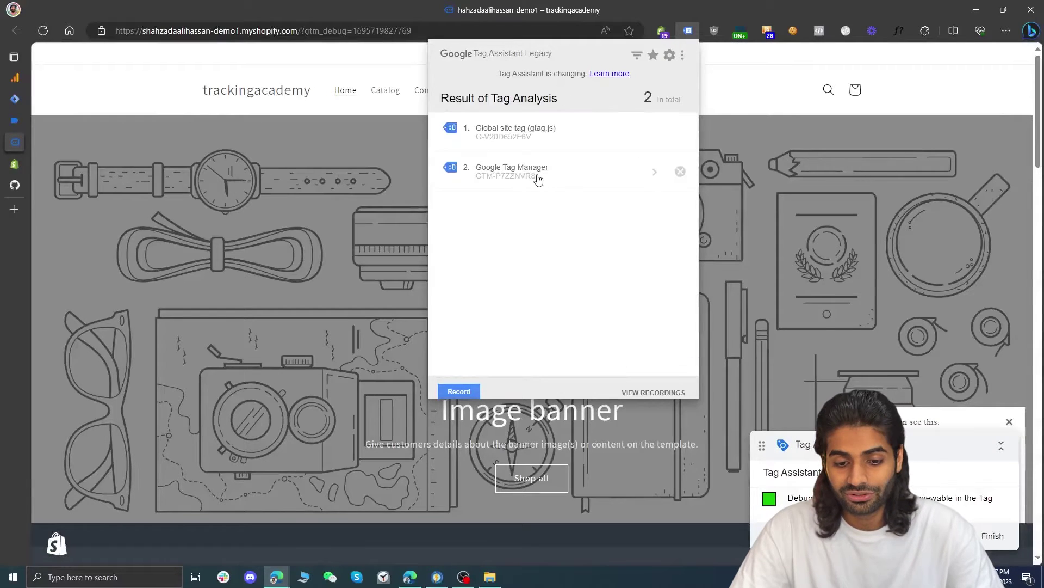
{"action": "left_click", "coordinate": [507, 143]}
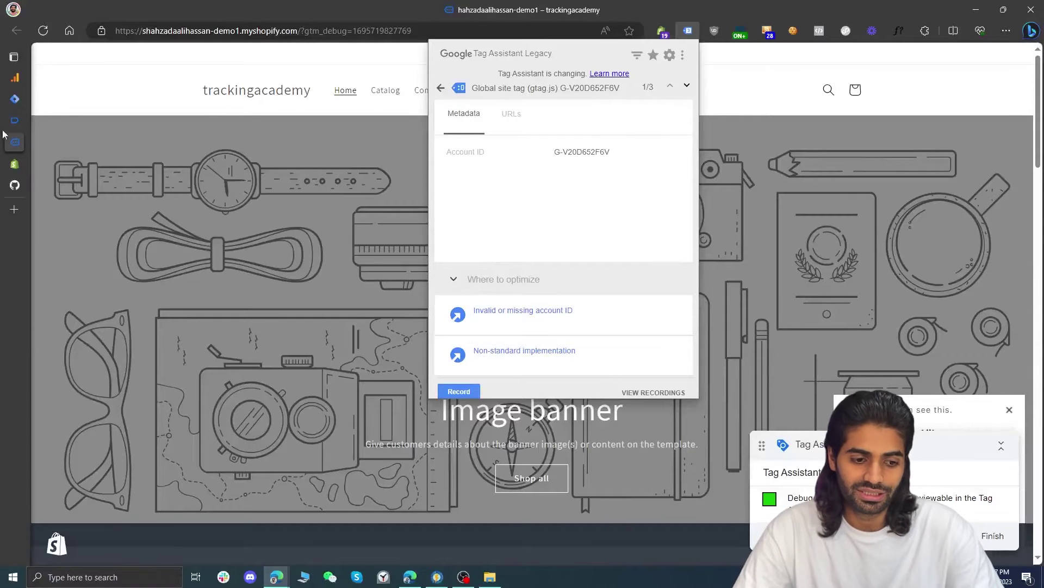
In the Tag Assistant debug session, check the fired tags, the hits sent by G-V20D652F6V and the Container Loaded event
{"action": "left_click", "coordinate": [49, 120]}
{"action": "left_click", "coordinate": [137, 147]}
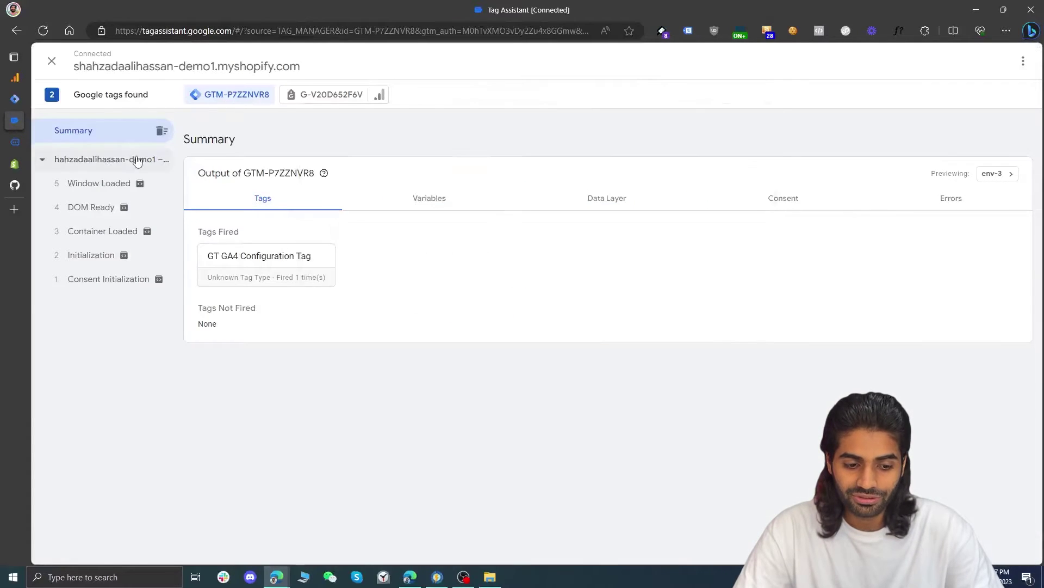
{"action": "left_click", "coordinate": [333, 98]}
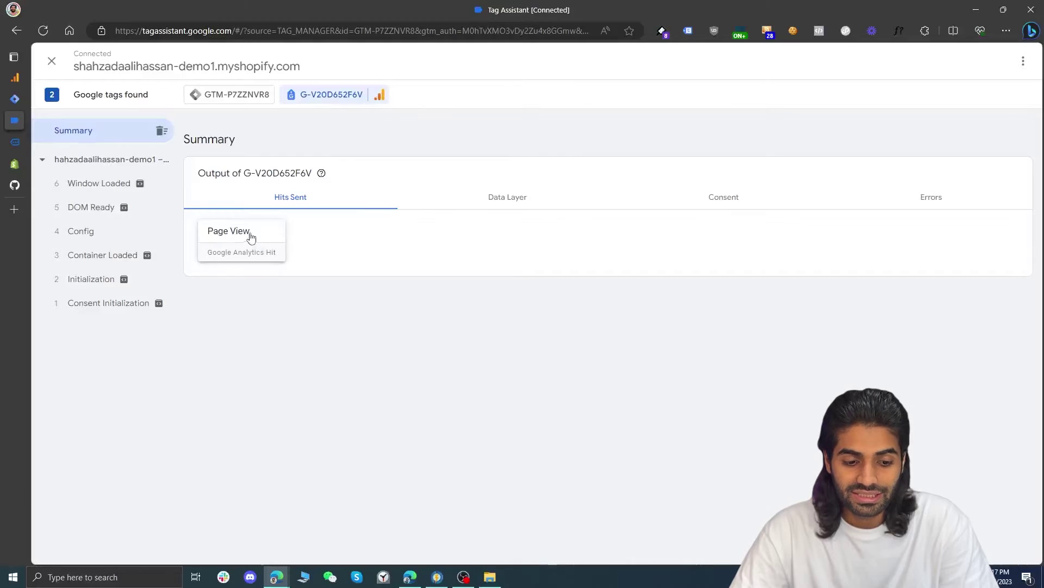
{"action": "left_click", "coordinate": [109, 229]}
{"action": "left_click", "coordinate": [247, 294]}
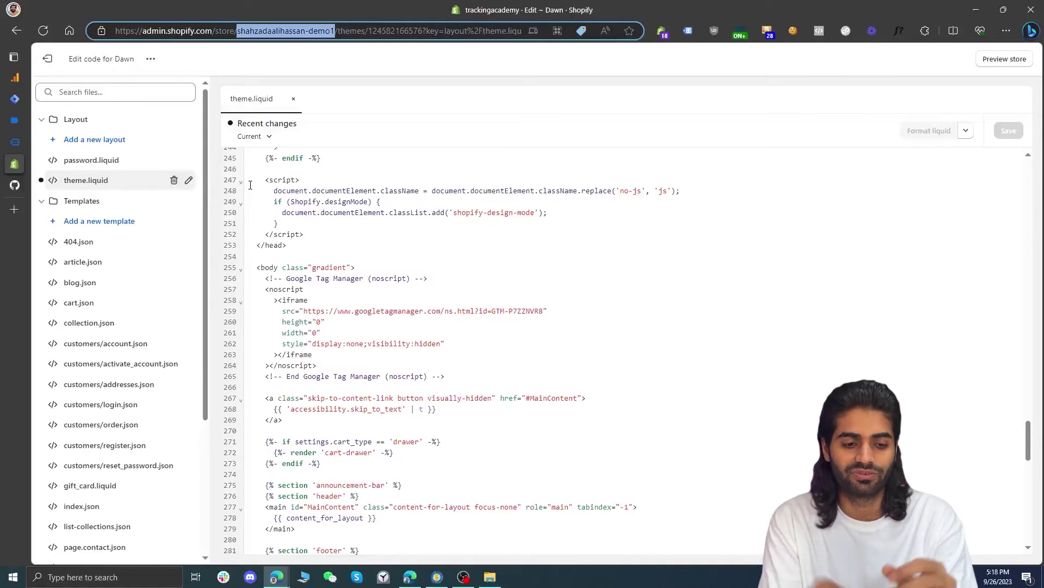
In the Shopify theme code, collapse the Layout and Templates folders and add a new snippet named head-datalayer
{"action": "left_click", "coordinate": [43, 119]}
{"action": "left_click", "coordinate": [43, 140]}
{"action": "left_click", "coordinate": [43, 180]}
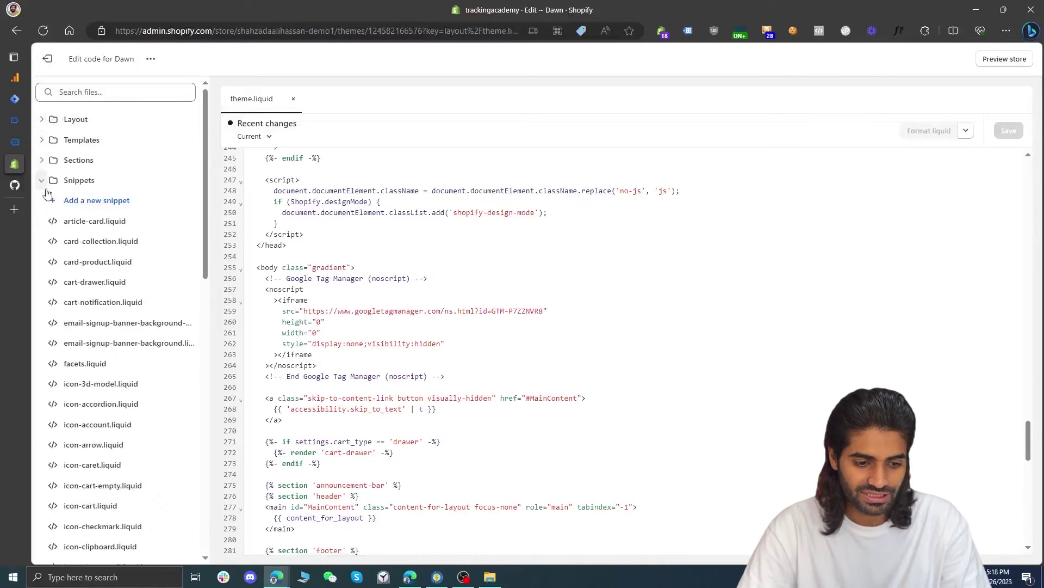
{"action": "left_click", "coordinate": [72, 206]}
{"action": "left_click", "coordinate": [401, 302]}
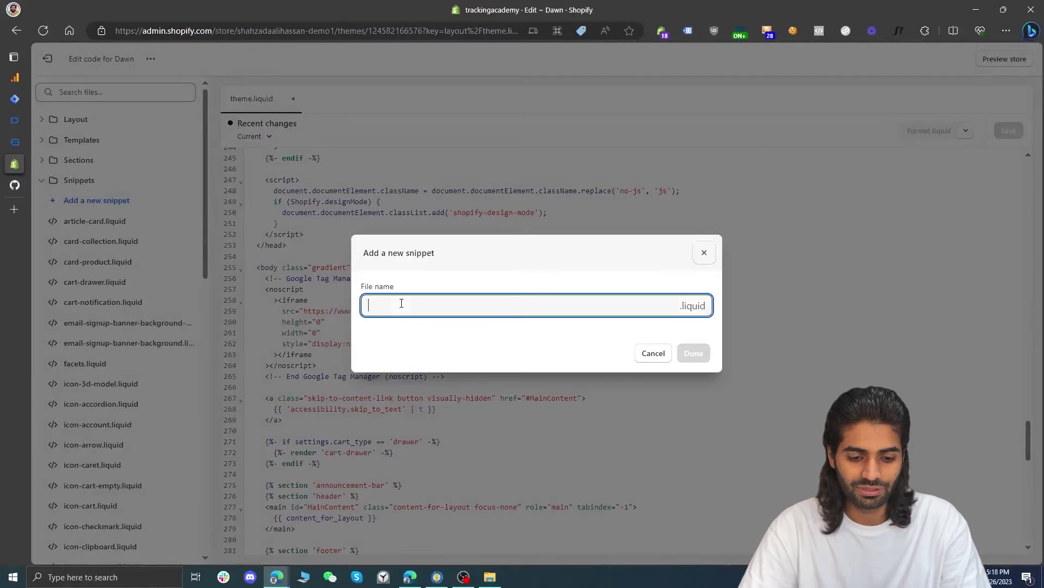
{"action": "type", "text": "head-datalayer"}
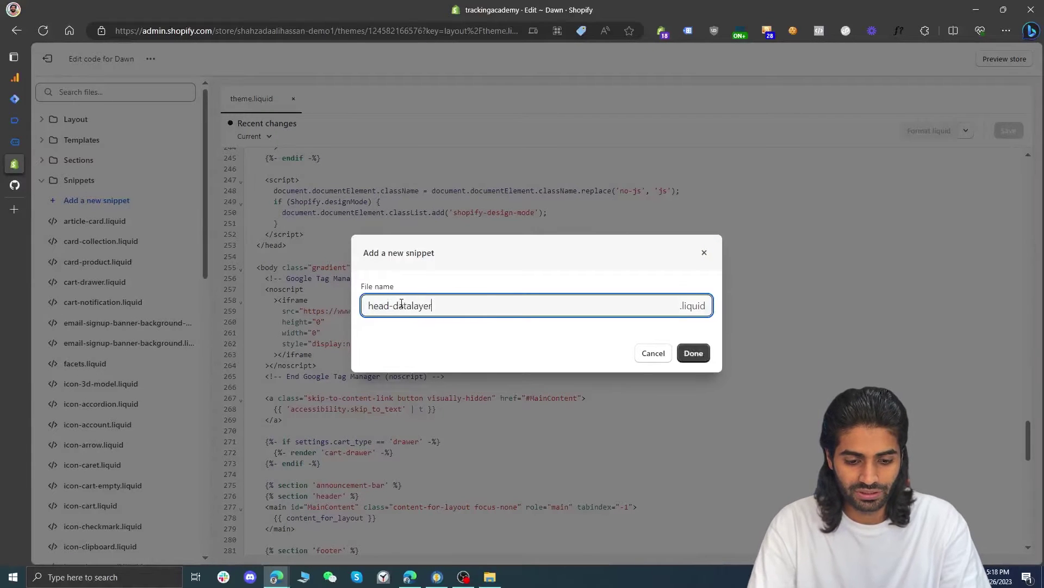
{"action": "left_click", "coordinate": [694, 353]}
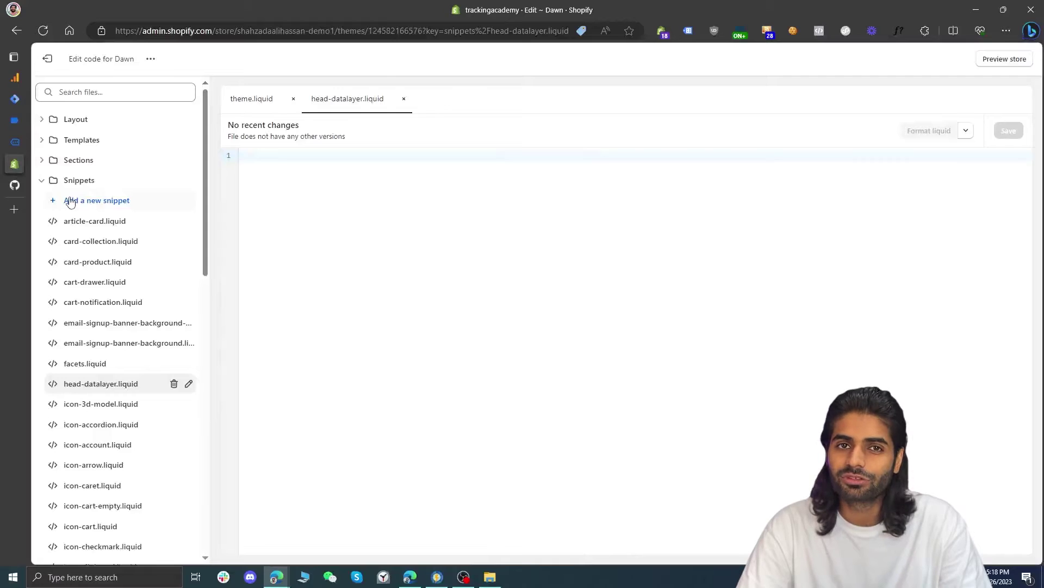
Add another snippet named datalayer-collection to the theme
{"action": "left_click", "coordinate": [70, 201]}
{"action": "left_click", "coordinate": [475, 310]}
{"action": "type", "text": "datalayer-collection"}
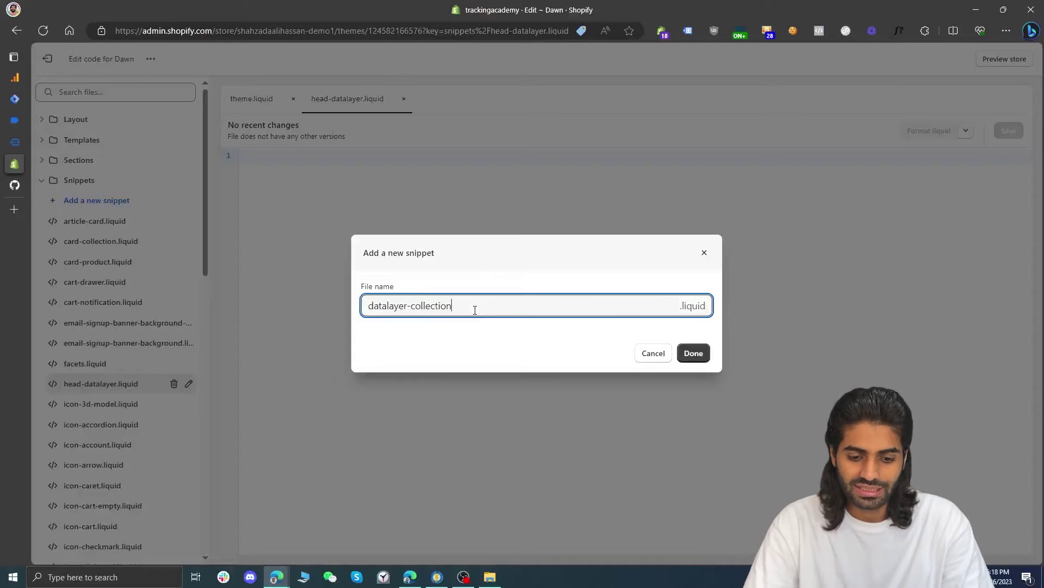
{"action": "left_click", "coordinate": [707, 354]}
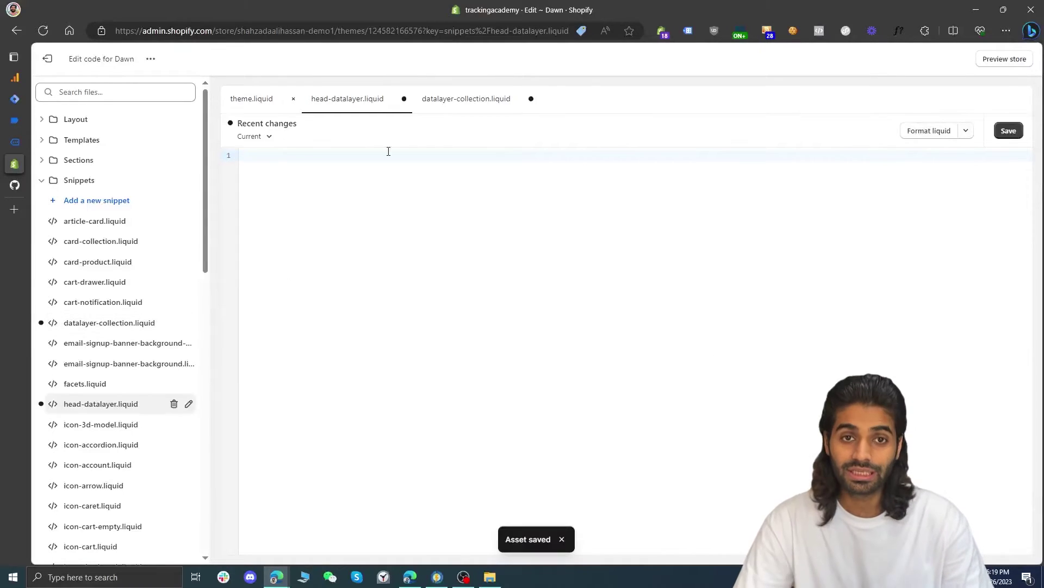
Paste the stored custom_view_item_list data layer script into datalayer-collection.liquid and save the file
{"action": "left_click", "coordinate": [460, 103]}
{"action": "key", "text": "super+v"}
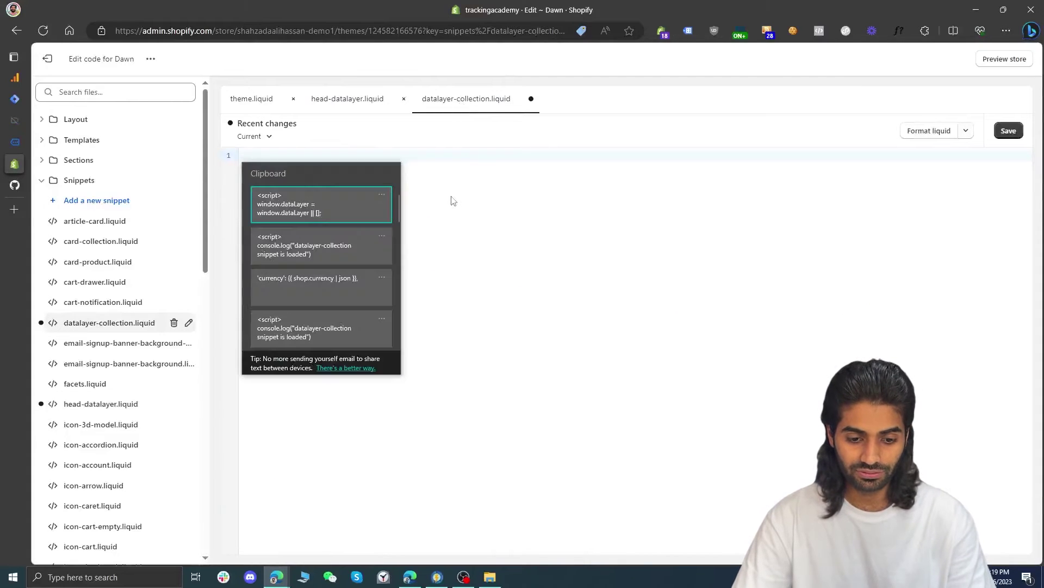
{"action": "left_click", "coordinate": [319, 239]}
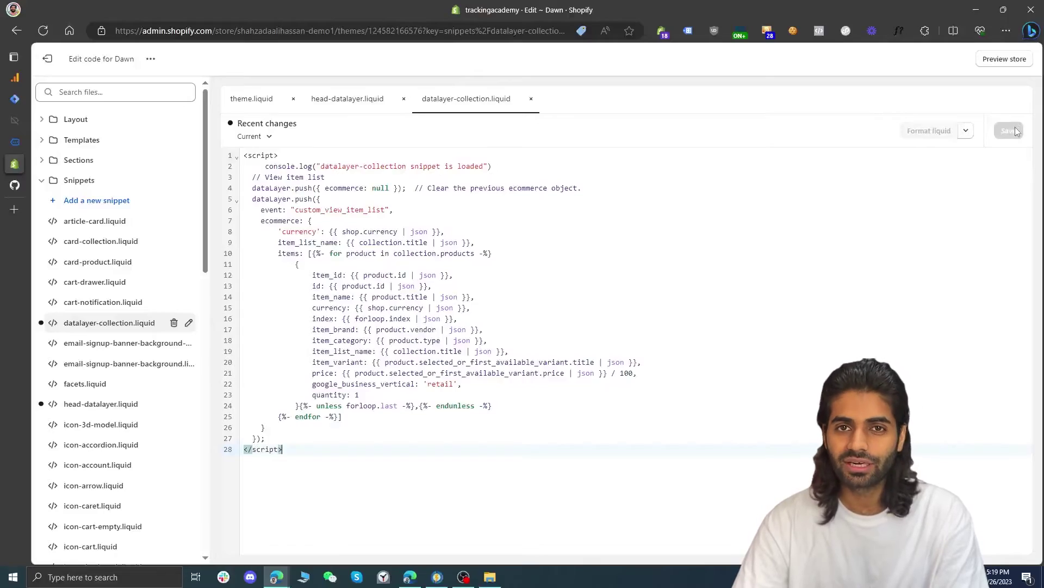
In theme.liquid, add the line {% include 'head-datalayer' %} below the Google Tag Manager noscript block in the body
{"action": "left_click", "coordinate": [251, 99]}
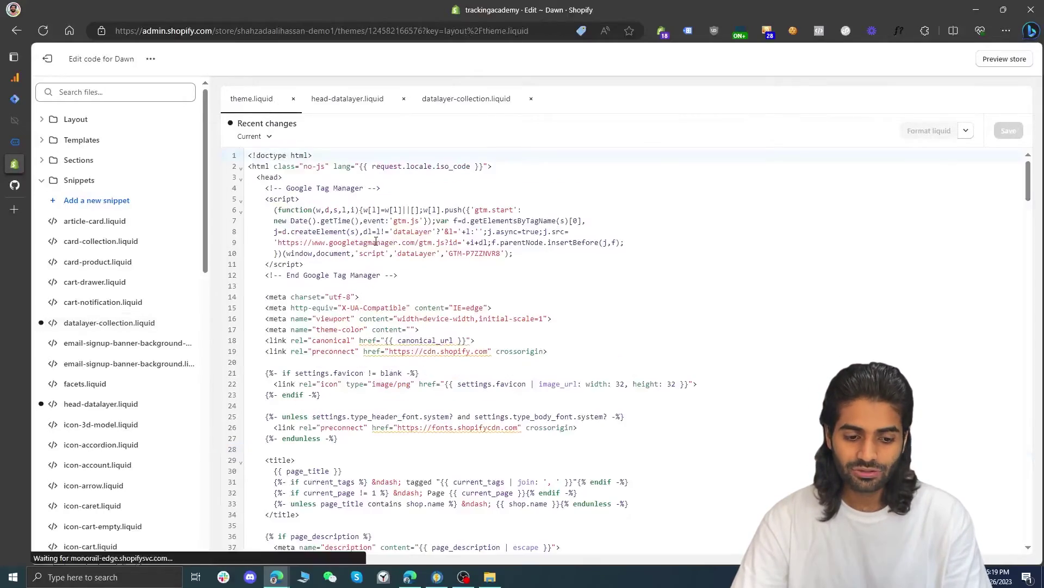
{"action": "scroll", "coordinate": [375, 241], "scroll_direction": "down", "scroll_amount": 20}
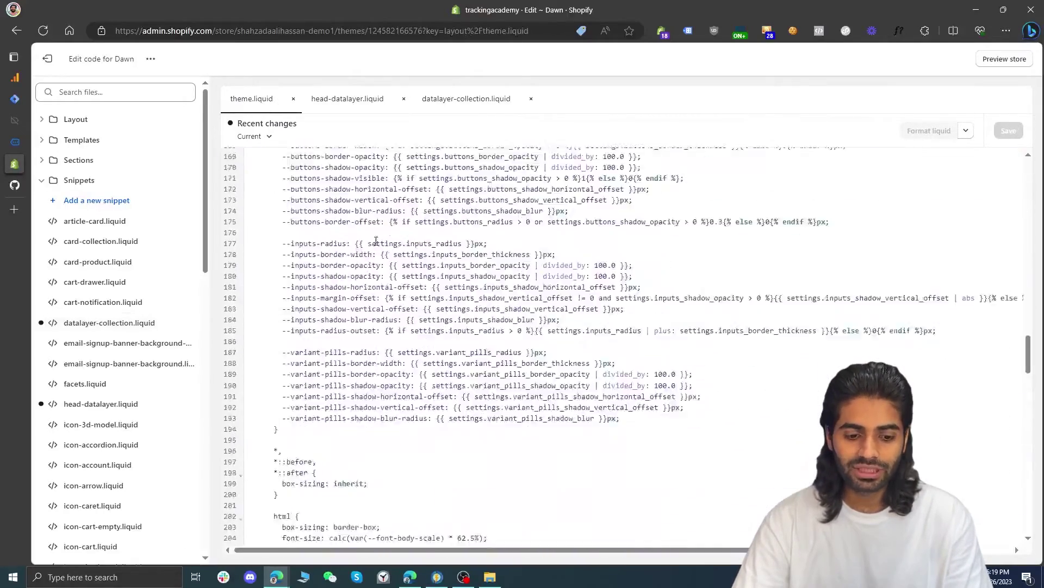
{"action": "scroll", "coordinate": [372, 304], "scroll_direction": "up", "scroll_amount": 4}
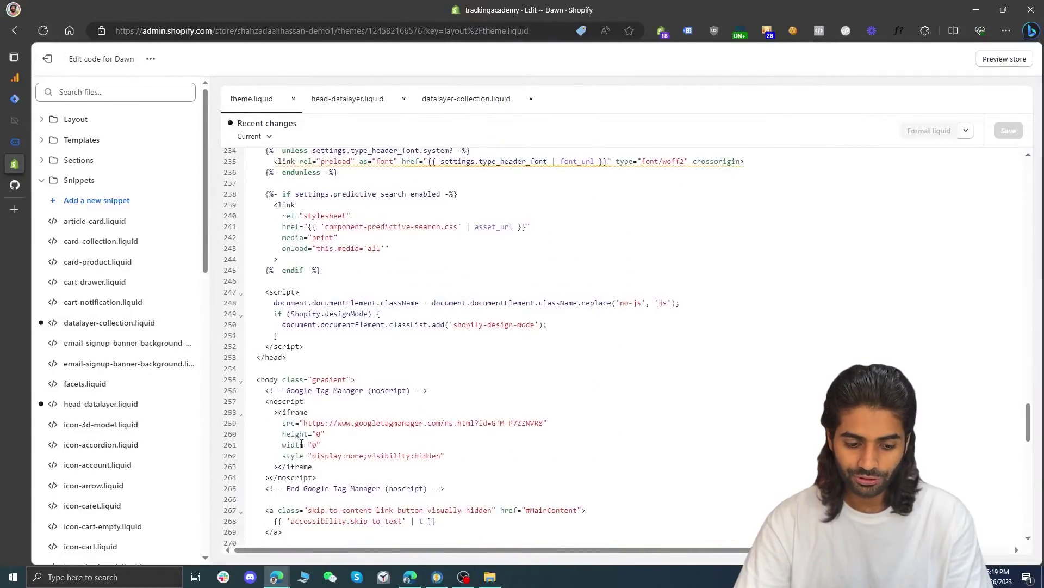
{"action": "scroll", "coordinate": [327, 451], "scroll_direction": "down", "scroll_amount": 1}
{"action": "left_click", "coordinate": [400, 461]}
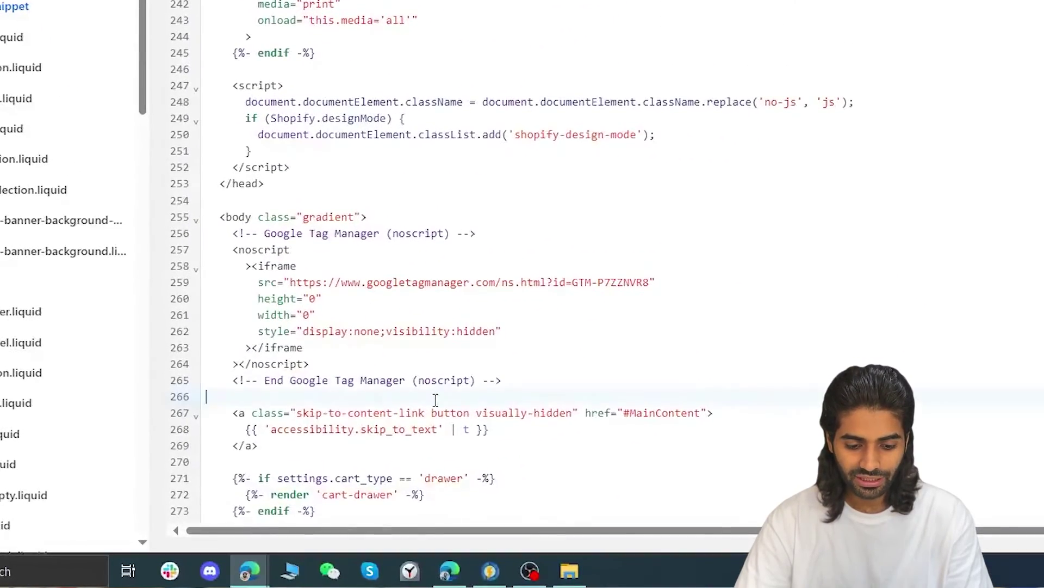
{"action": "key", "text": "Return"}
{"action": "key", "text": "Return"}
{"action": "key", "text": "Up"}
{"action": "type", "text": "{% include \""}
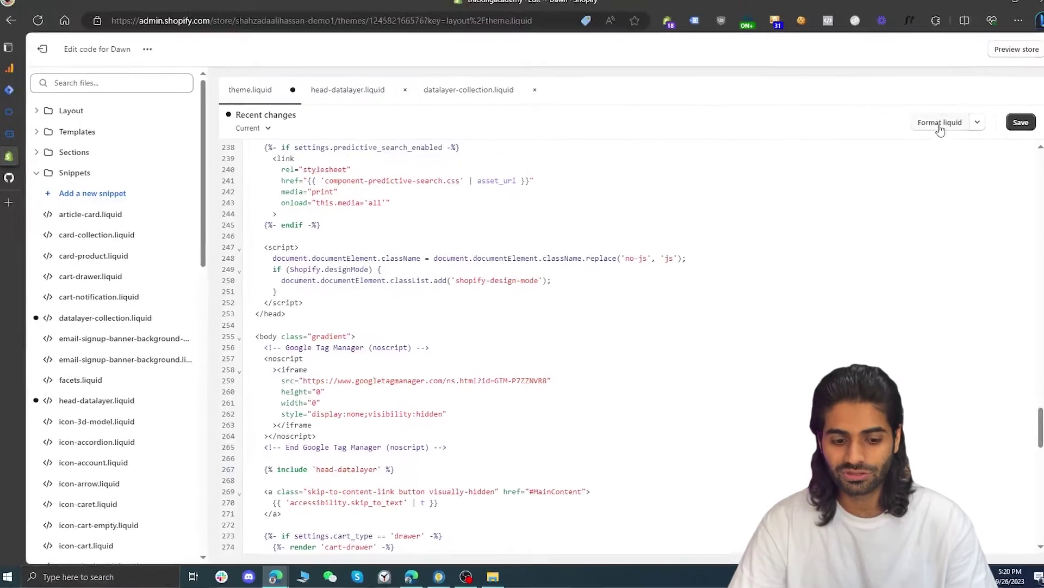
{"action": "left_click_drag", "start_coordinate": [421, 472], "coordinate": [220, 476]}
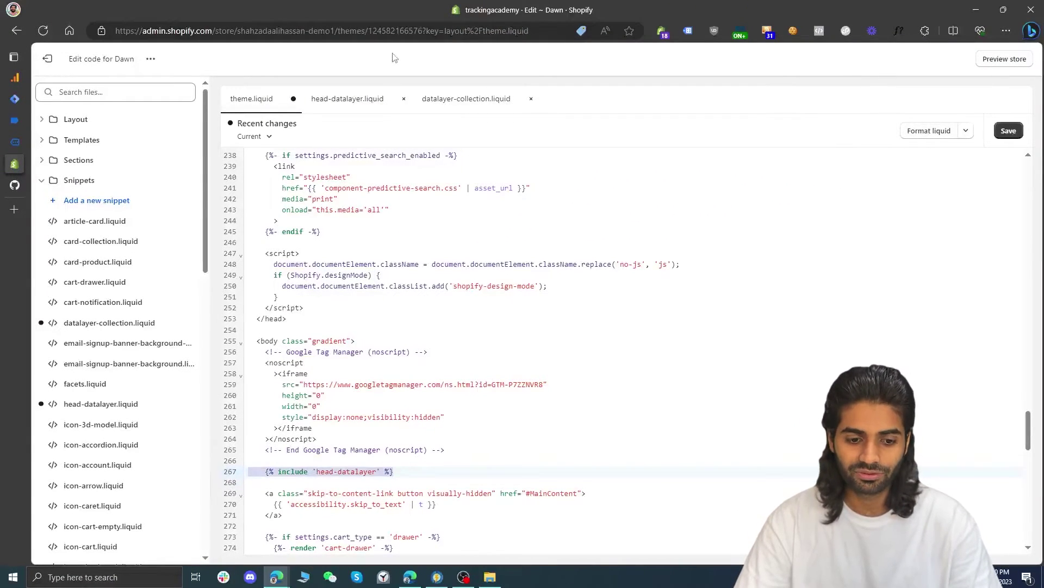
Save theme.liquid and review the collection render block in head-datalayer.liquid and the event fields in datalayer-collection.liquid
{"action": "left_click", "coordinate": [1008, 131]}
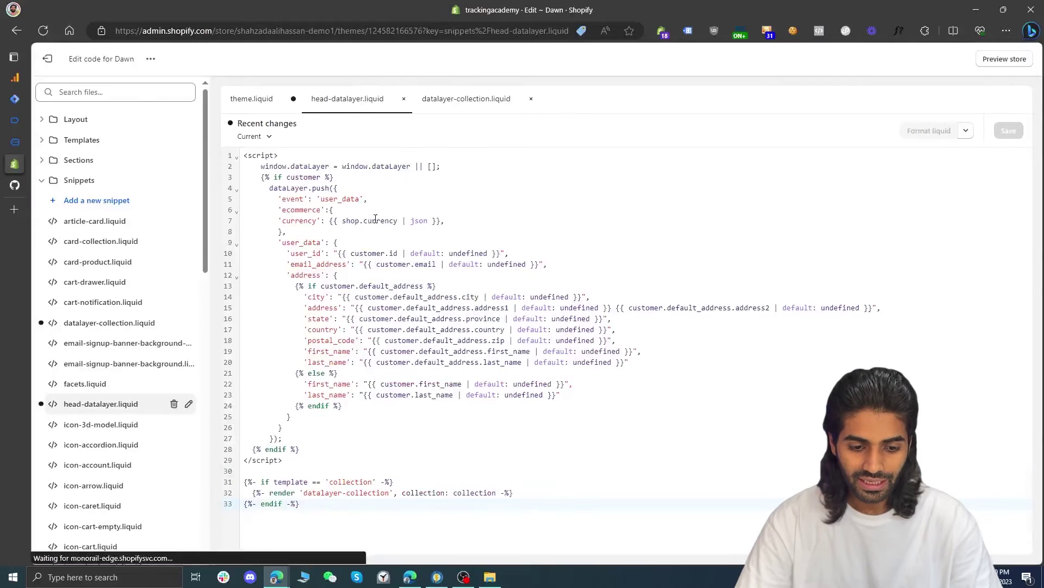
{"action": "left_click_drag", "start_coordinate": [301, 503], "coordinate": [244, 470]}
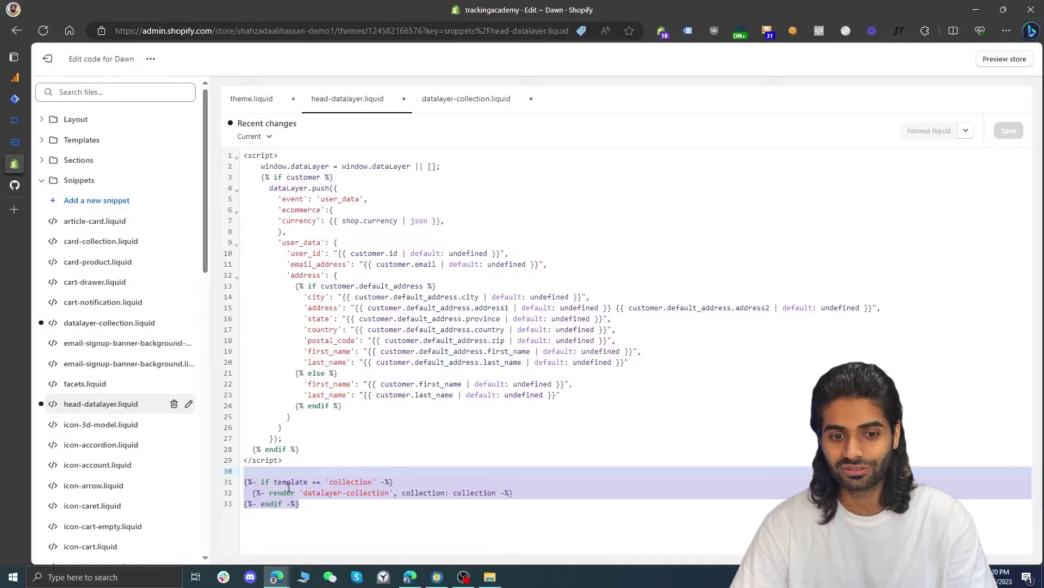
{"action": "left_click", "coordinate": [471, 98]}
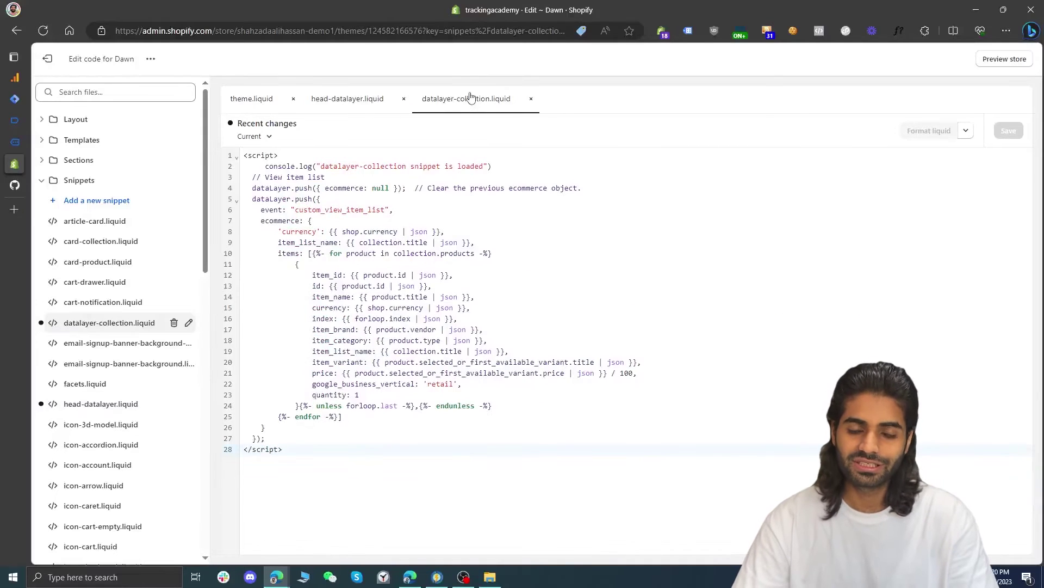
{"action": "double_click", "coordinate": [352, 209]}
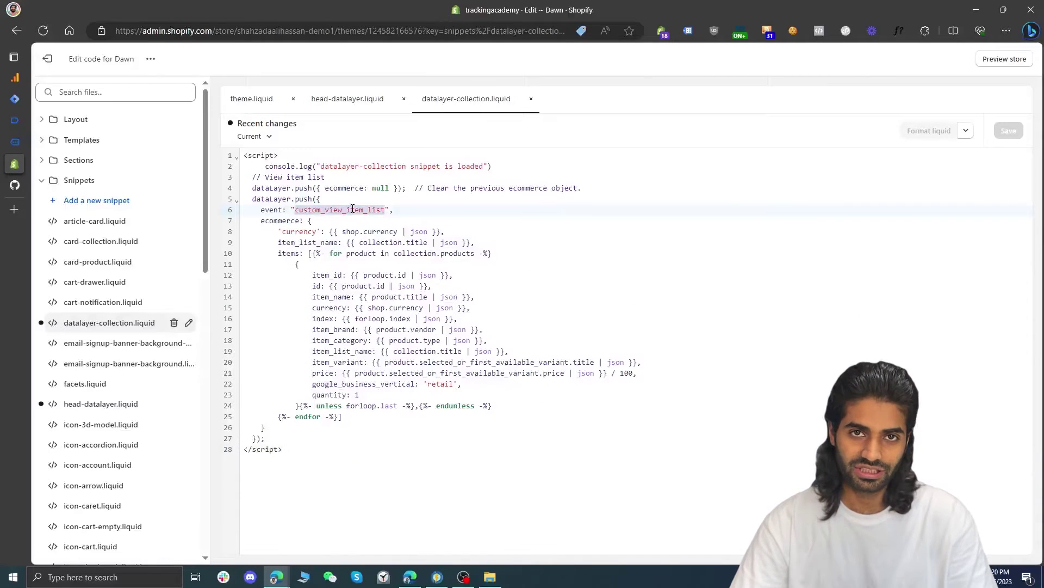
{"action": "double_click", "coordinate": [298, 253]}
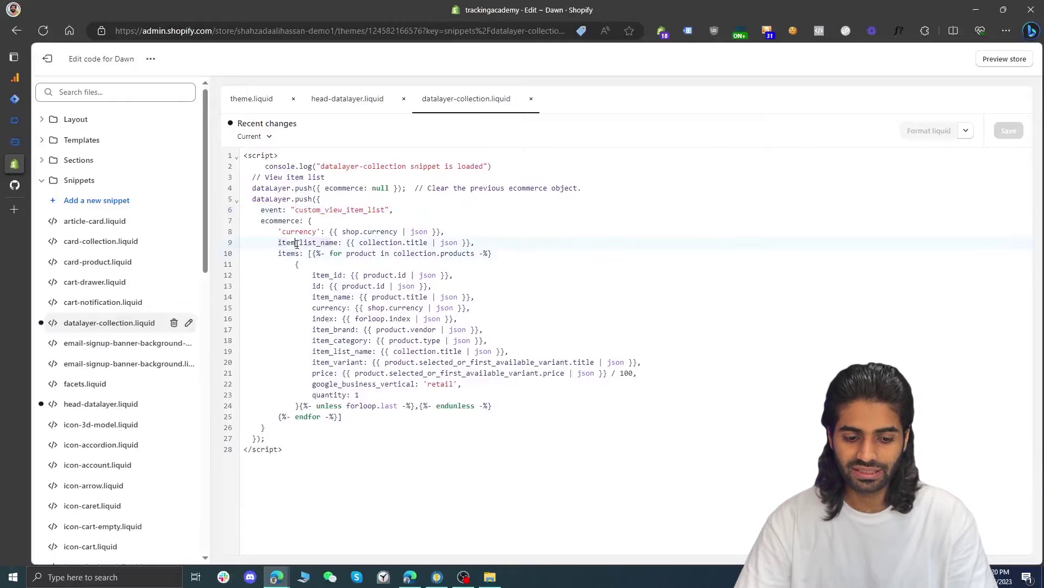
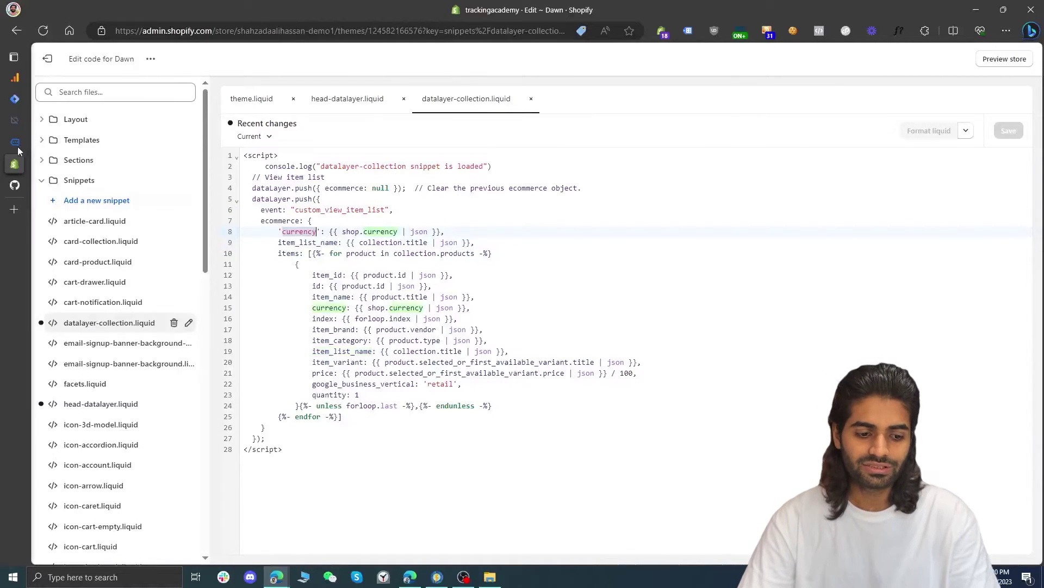
Load the storefront's Catalog page in the debug session and return to Tag Assistant for its recorded events
{"action": "left_click", "coordinate": [396, 94]}
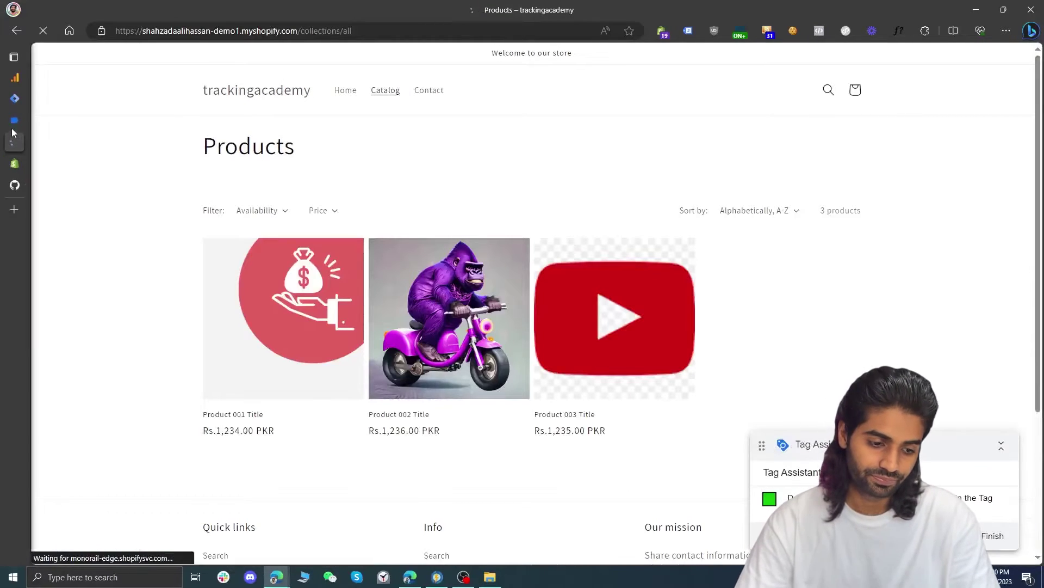
{"action": "left_click", "coordinate": [68, 121]}
{"action": "left_click", "coordinate": [114, 187]}
{"action": "left_click", "coordinate": [15, 142]}
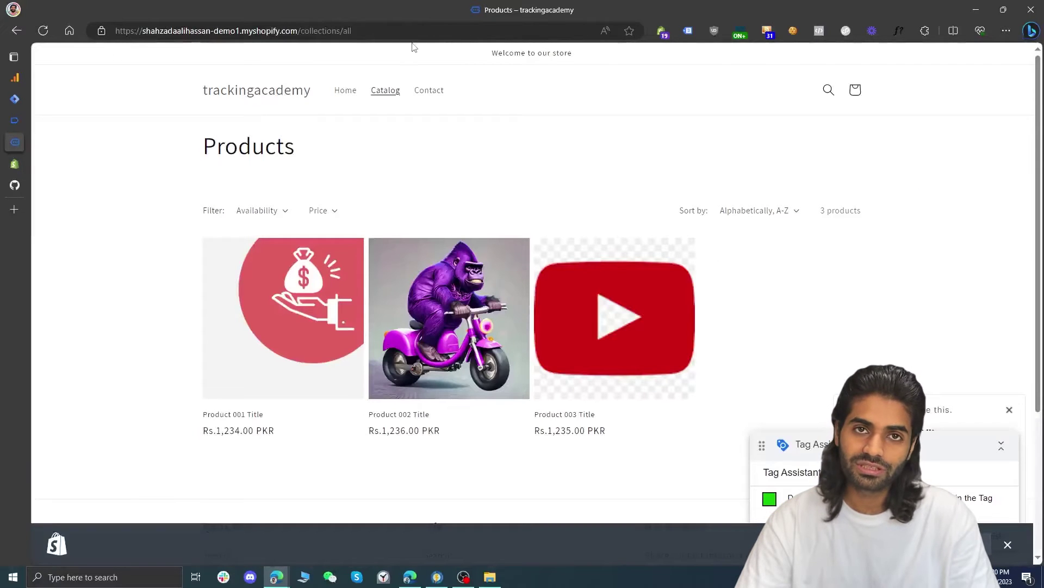
{"action": "left_click", "coordinate": [15, 121]}
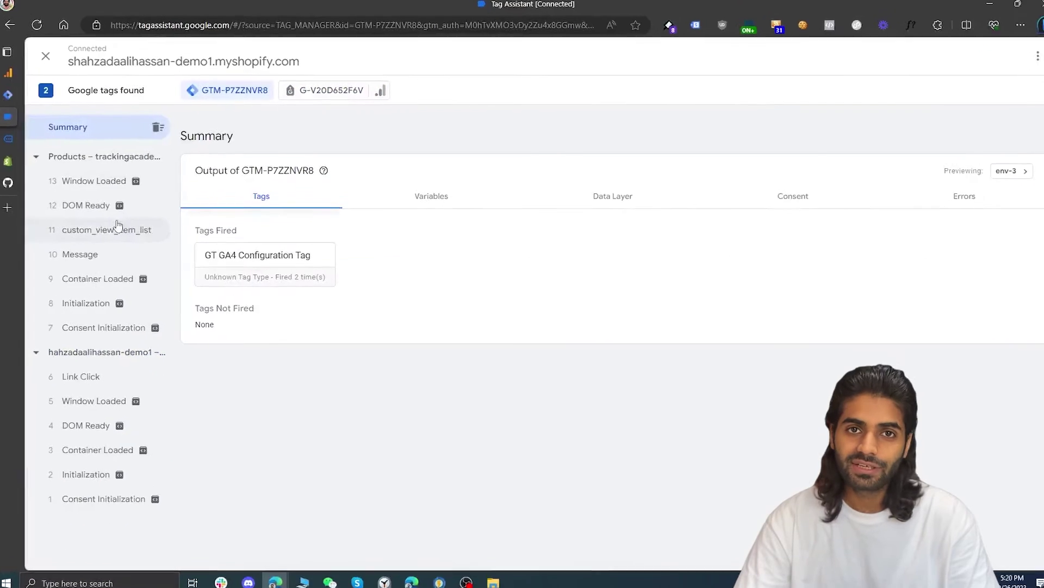
Expand the custom_view_item_list event's API call and examine its currency, item_list_name and items values
{"action": "left_click", "coordinate": [117, 228]}
{"action": "left_click", "coordinate": [539, 182]}
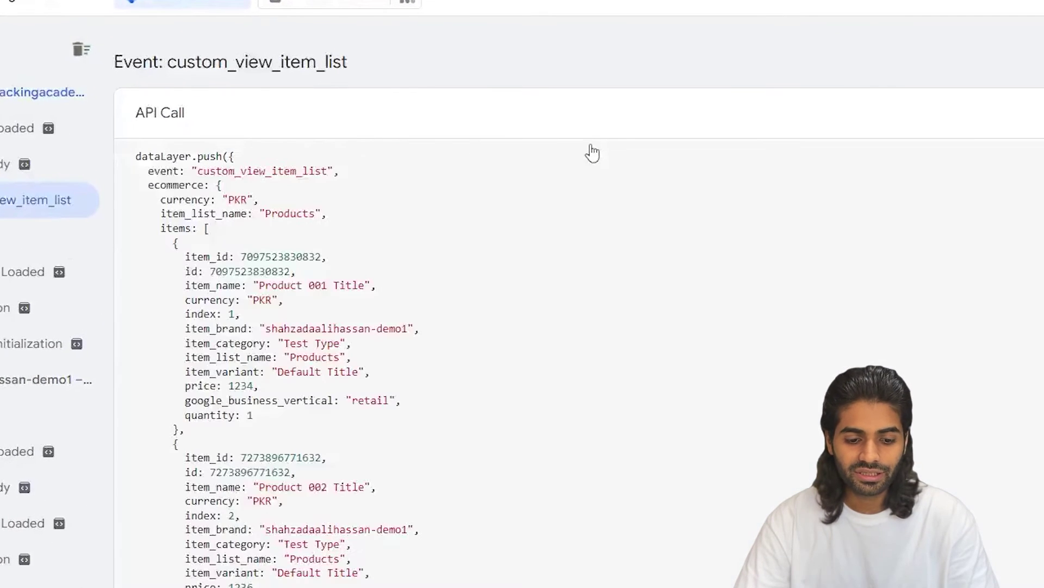
{"action": "double_click", "coordinate": [189, 201]}
{"action": "double_click", "coordinate": [192, 214]}
{"action": "left_click", "coordinate": [177, 239]}
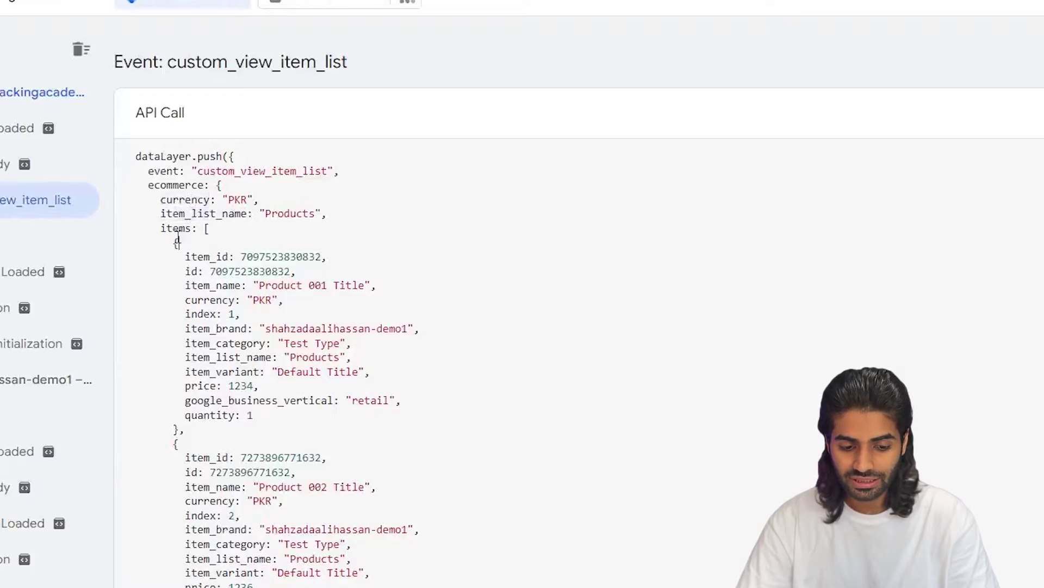
{"action": "scroll", "coordinate": [224, 427], "scroll_direction": "down", "scroll_amount": 8}
{"action": "scroll", "coordinate": [224, 427], "scroll_direction": "up", "scroll_amount": 7}
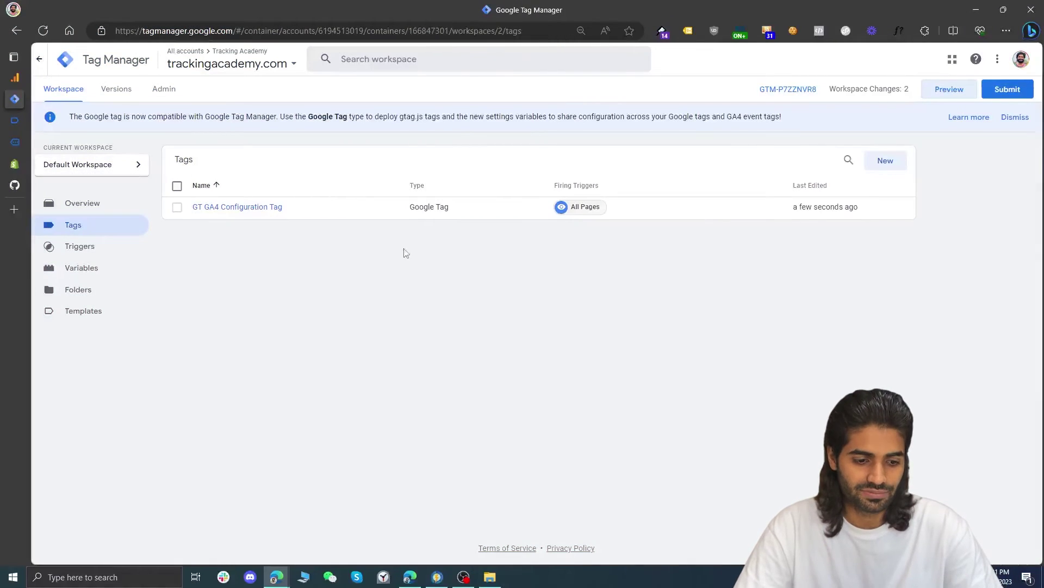
In Google Tag Manager, start a new user-defined variable of type Data Layer Variable
{"action": "left_click", "coordinate": [82, 268]}
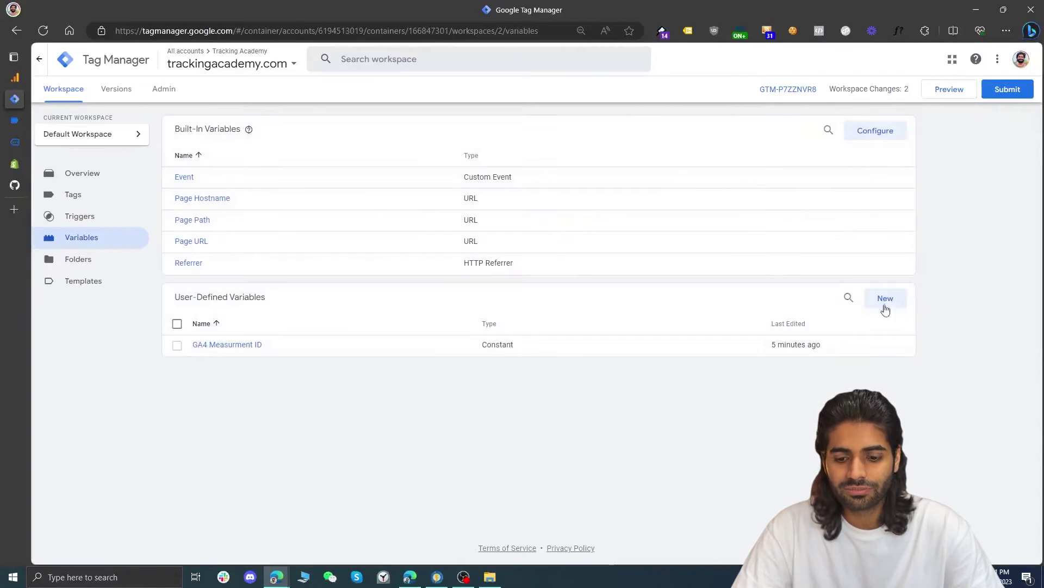
{"action": "right_click", "coordinate": [903, 298]}
{"action": "left_click", "coordinate": [928, 282]}
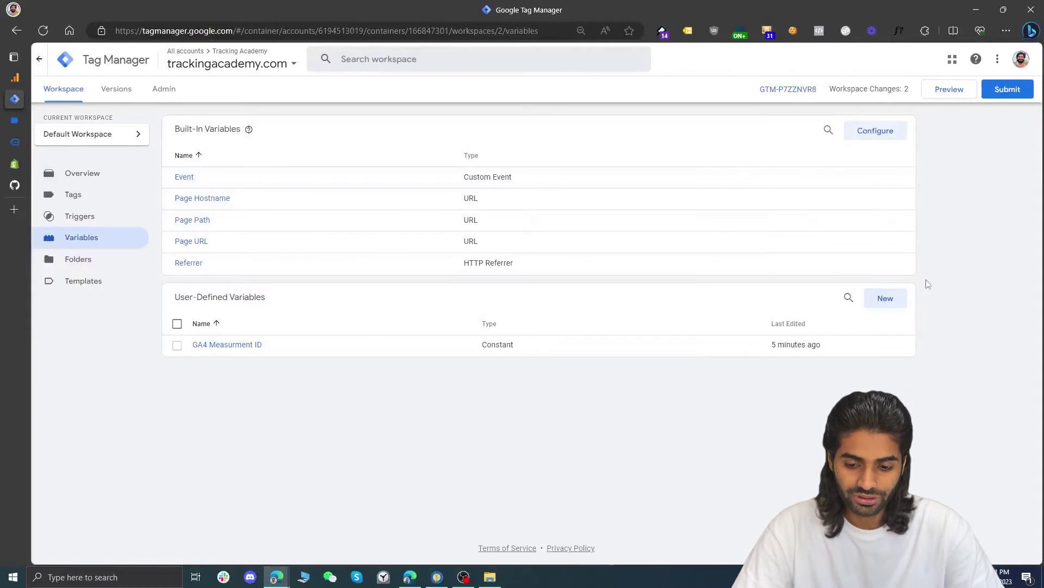
{"action": "left_click", "coordinate": [902, 308]}
{"action": "left_click", "coordinate": [818, 183]}
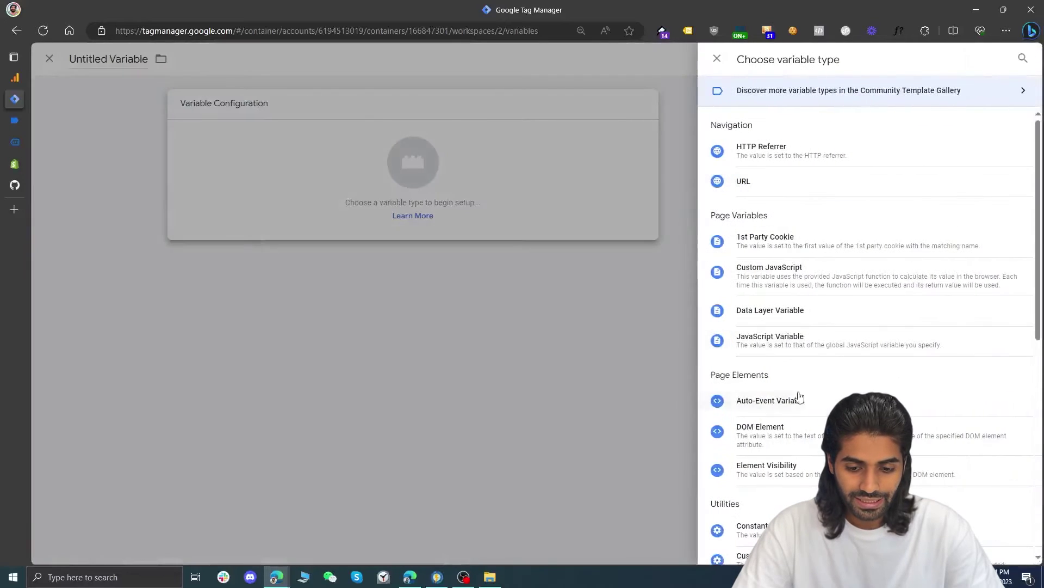
{"action": "left_click", "coordinate": [789, 324]}
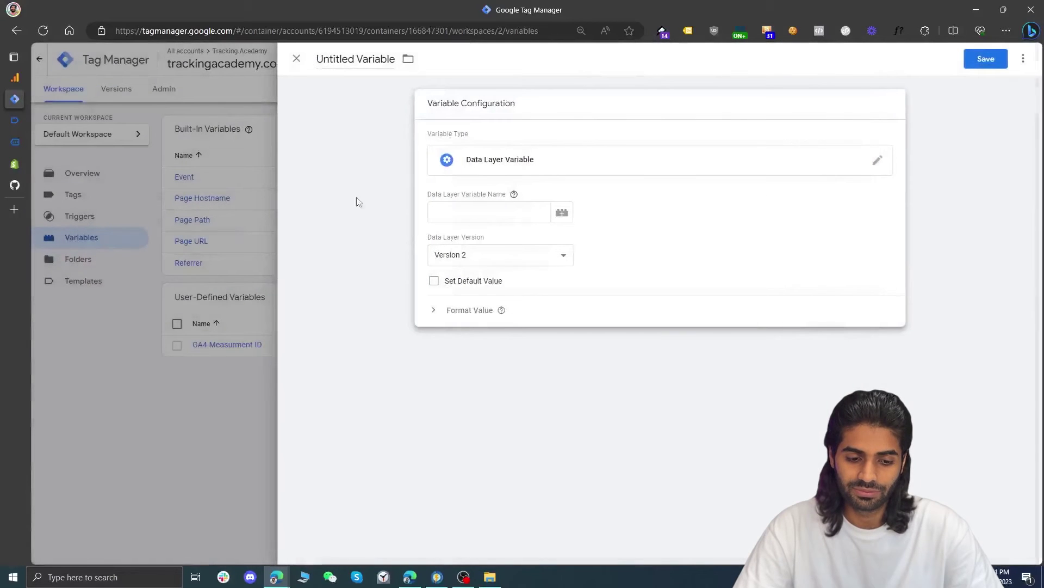
Check the ecommerce key in the Tag Assistant event, and set the Data Layer Variable Name to ecommerce.items in Tag Manager
{"action": "left_click", "coordinate": [24, 124]}
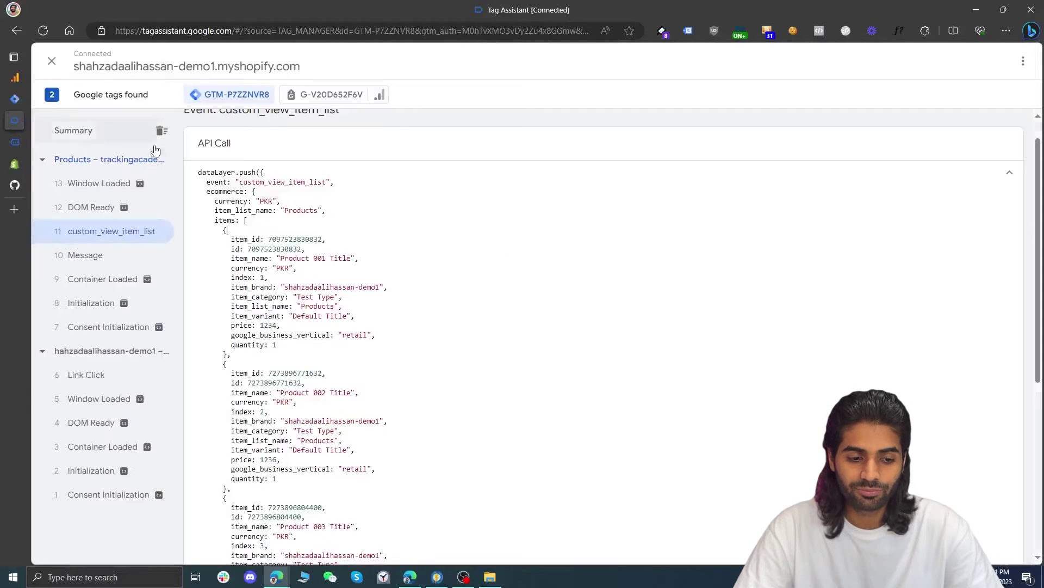
{"action": "double_click", "coordinate": [219, 191]}
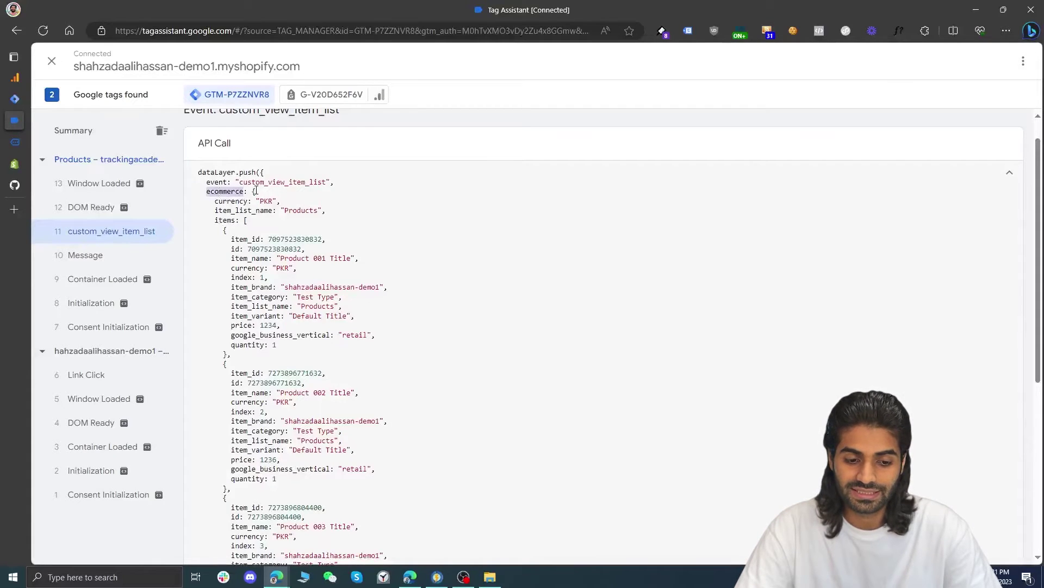
{"action": "left_click", "coordinate": [14, 99]}
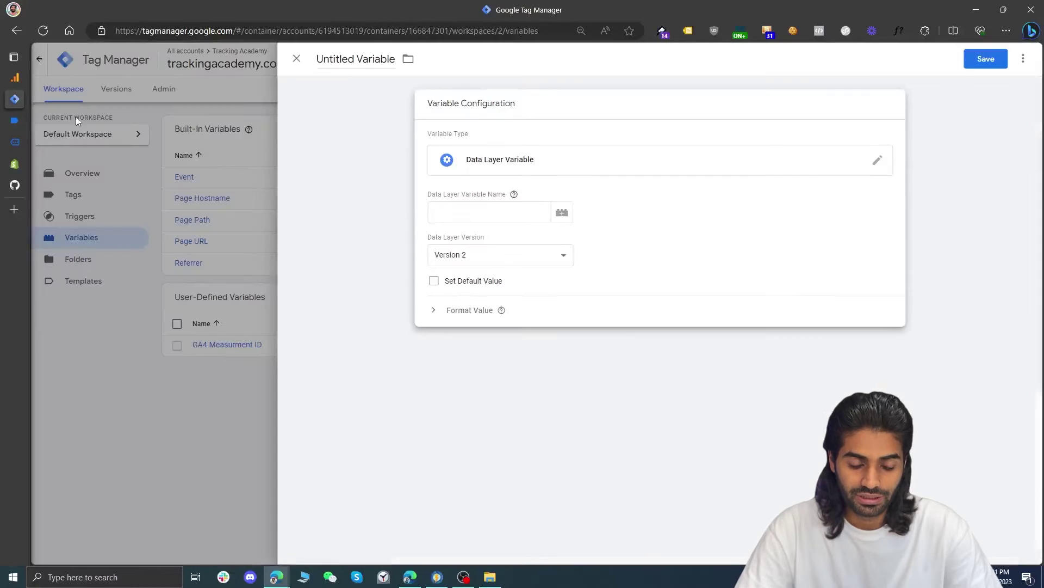
{"action": "left_click", "coordinate": [484, 213]}
{"action": "type", "text": "ecommerc"}
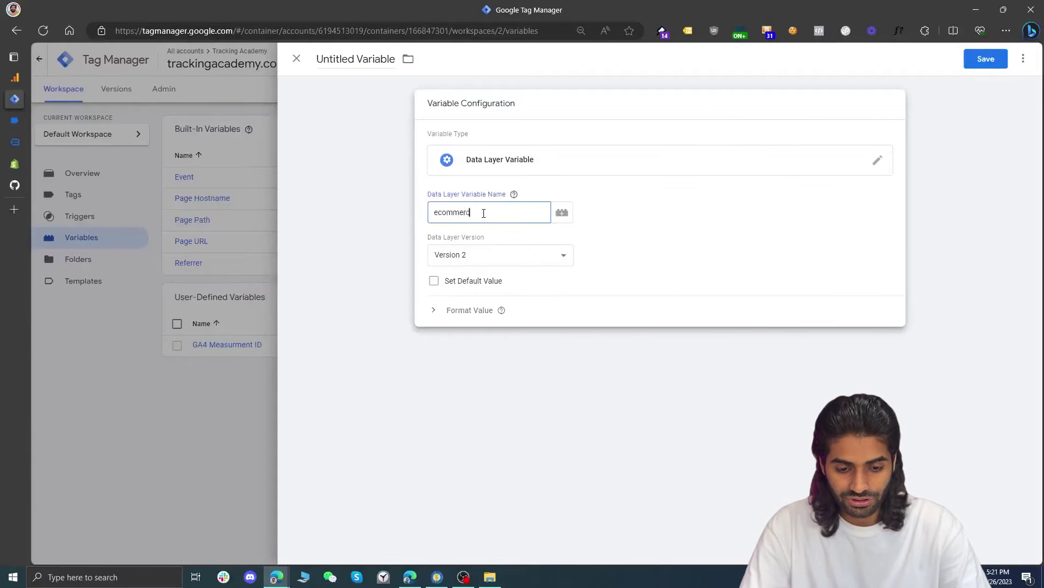
{"action": "type", "text": "e.items"}
Title the variable DLV ecommerce.items, reusing the data layer key, and save it
{"action": "key", "text": "ctrl+a"}
{"action": "key", "text": "ctrl+c"}
{"action": "left_click", "coordinate": [350, 64]}
{"action": "type", "text": "DLV"}
{"action": "key", "text": "ctrl+v"}
{"action": "left_click", "coordinate": [985, 59]}
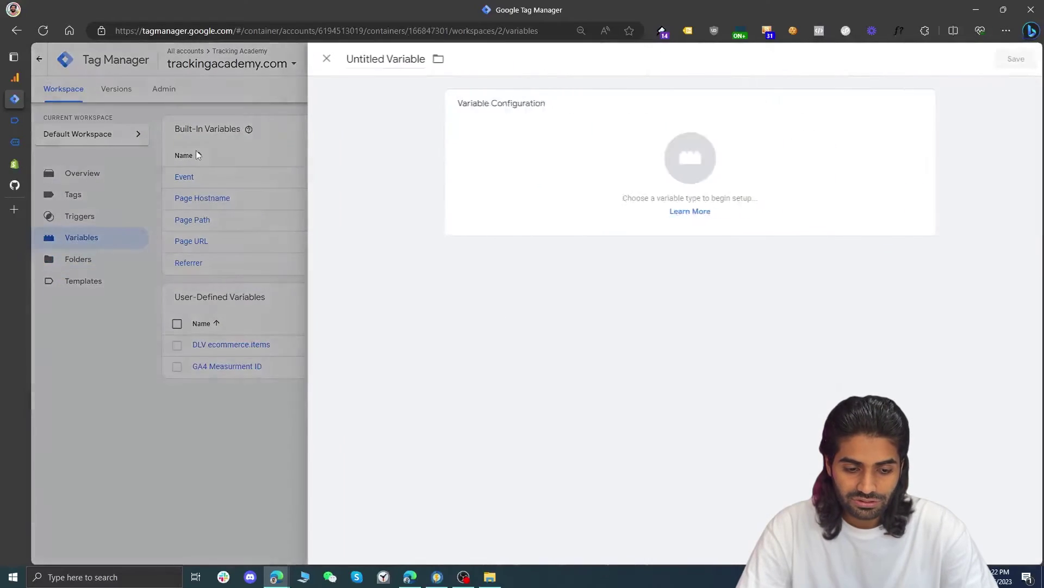
Copy the item_list_name key from the Tag Assistant event and set the new Tag Manager variable's type to Data Layer Variable
{"action": "left_click", "coordinate": [21, 135]}
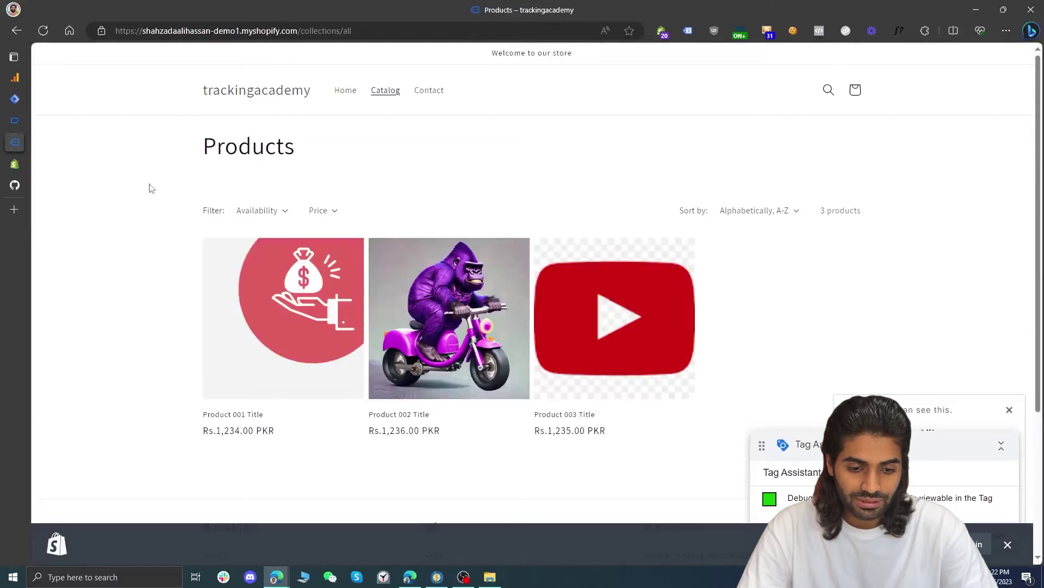
{"action": "left_click", "coordinate": [24, 123]}
{"action": "left_click", "coordinate": [14, 99]}
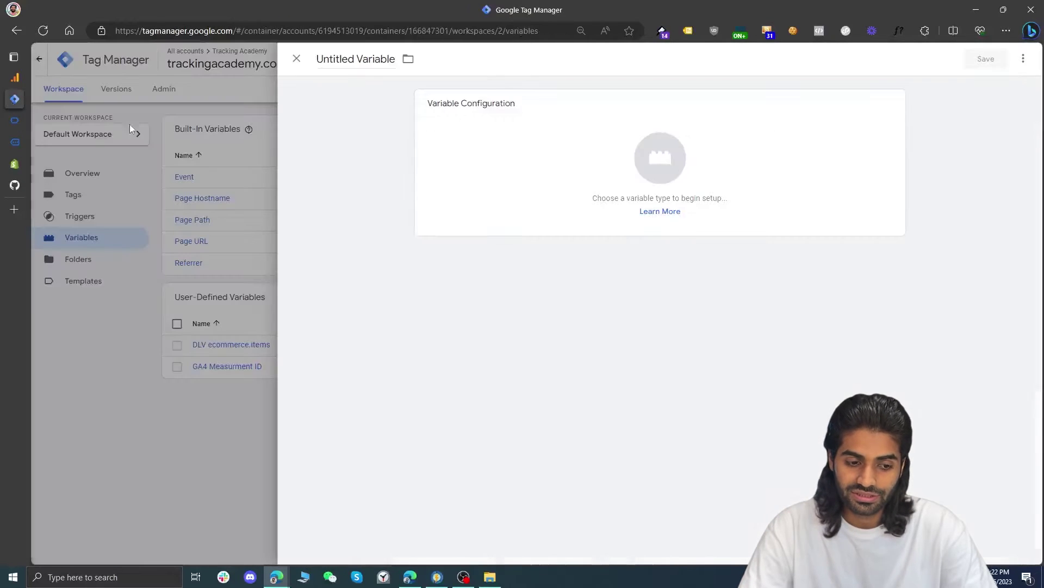
{"action": "left_click", "coordinate": [495, 163]}
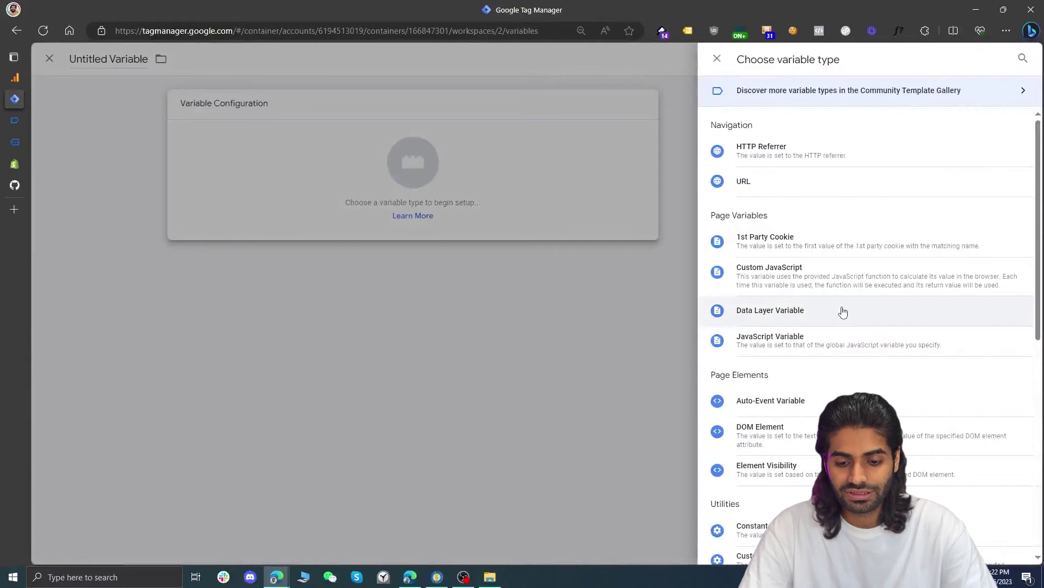
{"action": "left_click", "coordinate": [841, 310]}
Set the Data Layer Variable Name to ecommerce.item_list_name using the stored clipboard entries
{"action": "left_click", "coordinate": [526, 217]}
{"action": "key", "text": "super+v"}
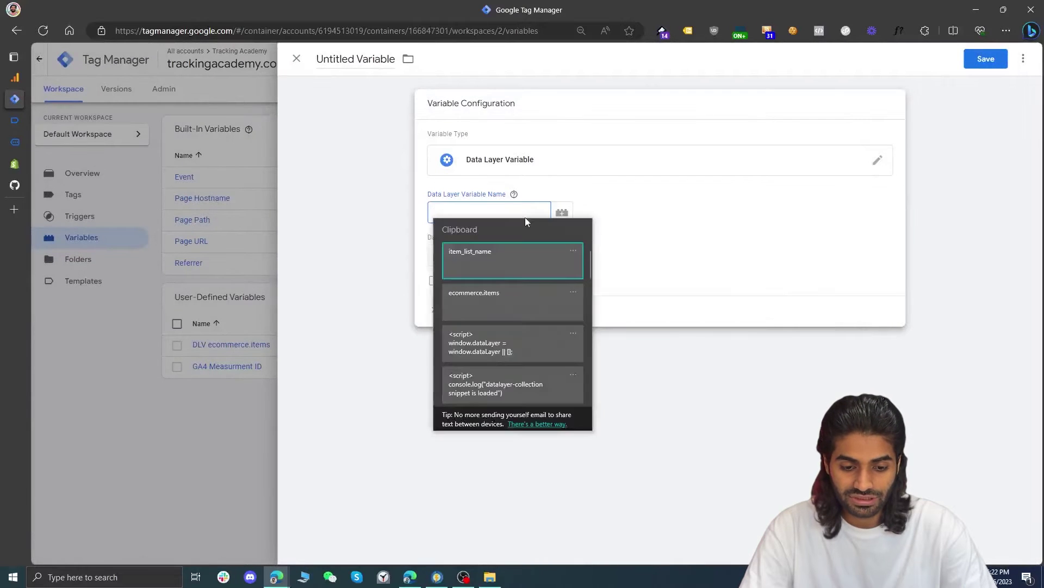
{"action": "left_click", "coordinate": [513, 302]}
{"action": "key", "text": "super+v"}
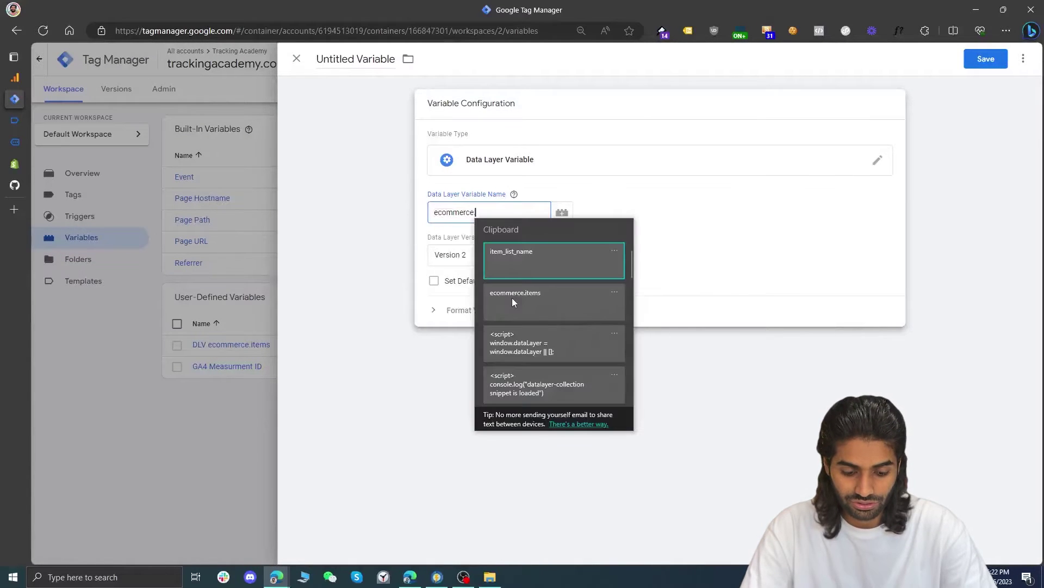
{"action": "left_click", "coordinate": [520, 256]}
Title the variable DLV ecommerce.item_list_name and save it
{"action": "key", "text": "ctrl+a"}
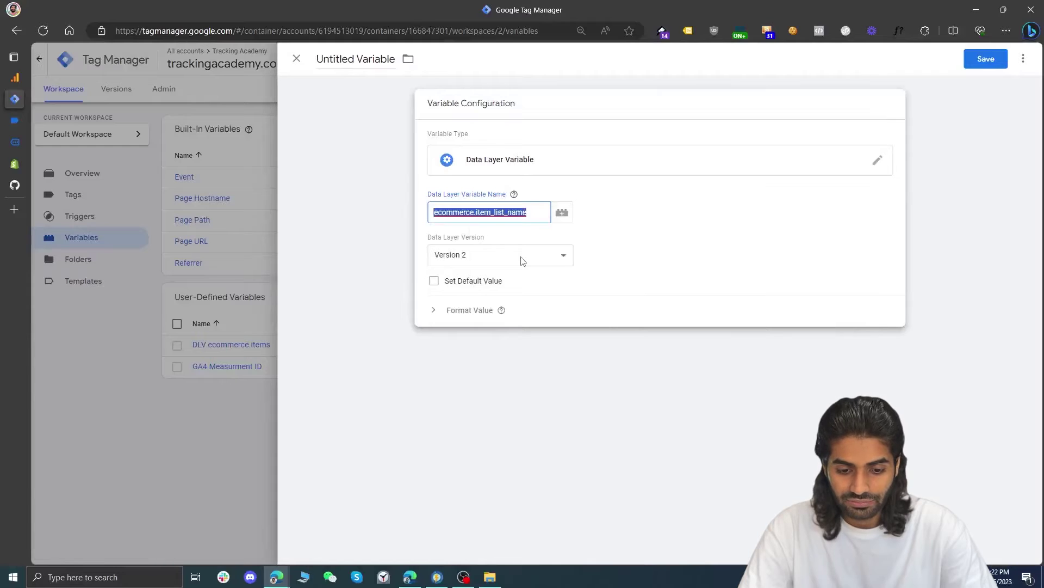
{"action": "left_click", "coordinate": [322, 60]}
{"action": "type", "text": "DLV"}
{"action": "key", "text": "ctrl+v"}
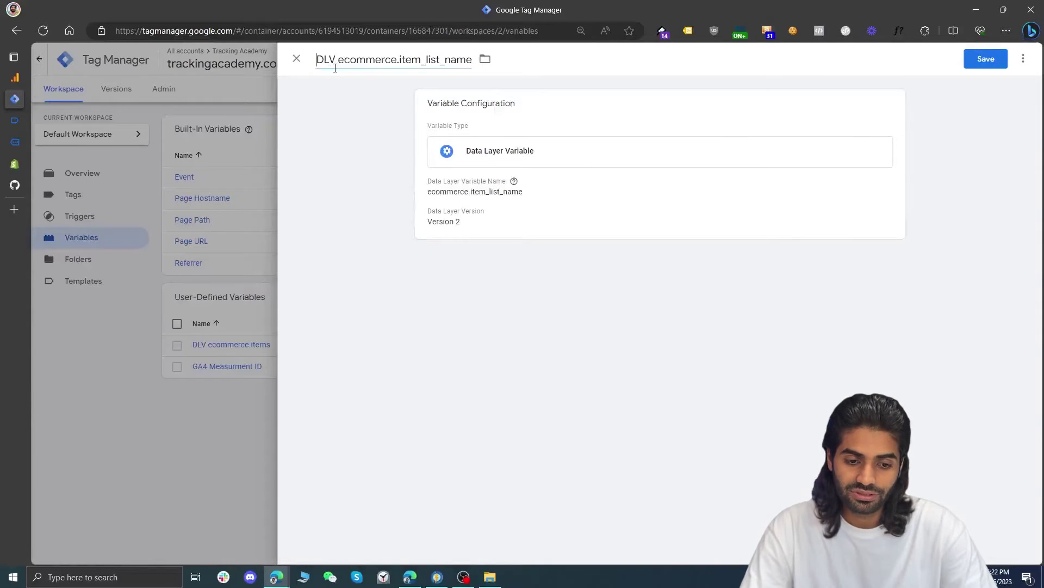
{"action": "left_click", "coordinate": [996, 59]}
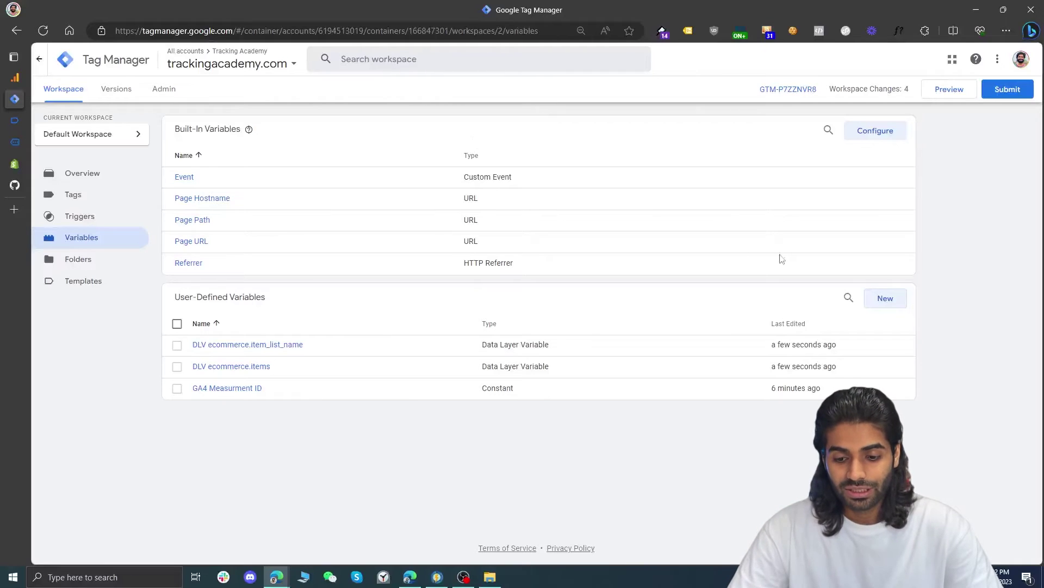
Start another user-defined variable and choose the Google Tag: Event Settings type by searching for google
{"action": "left_click", "coordinate": [887, 305]}
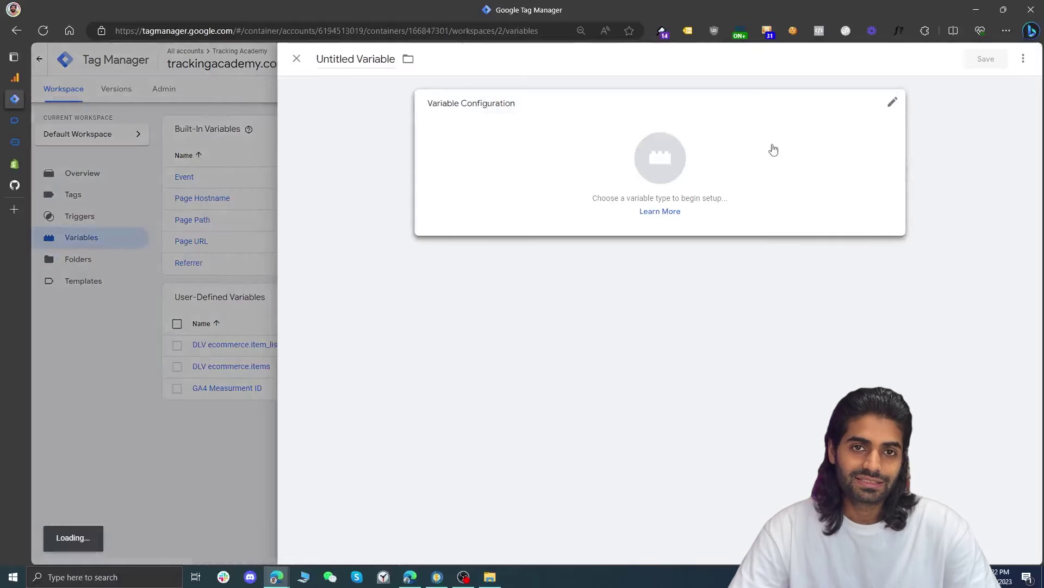
{"action": "left_click", "coordinate": [771, 147]}
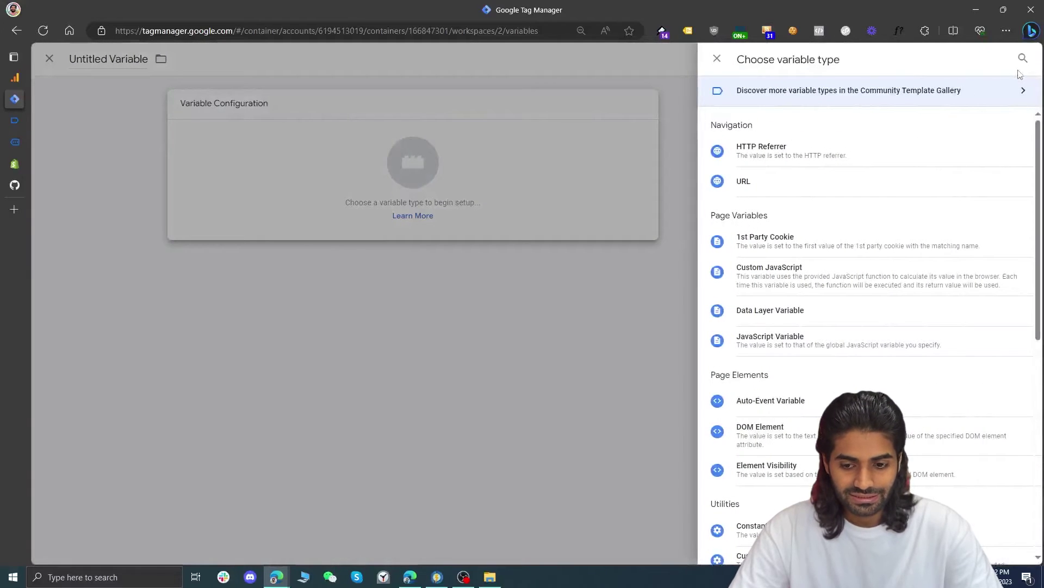
{"action": "left_click", "coordinate": [1023, 58]}
{"action": "type", "text": "google"}
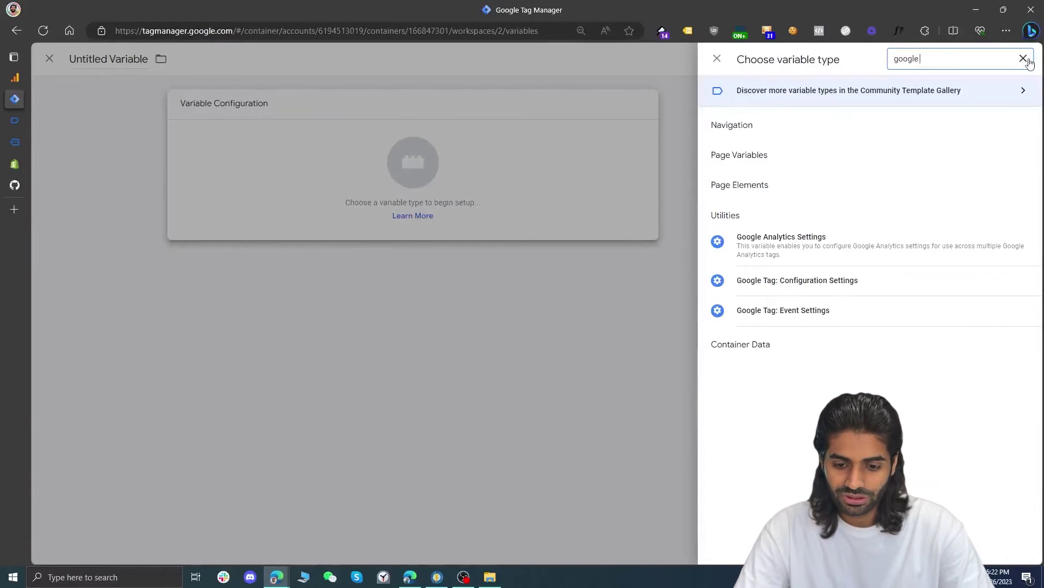
{"action": "left_click", "coordinate": [834, 311]}
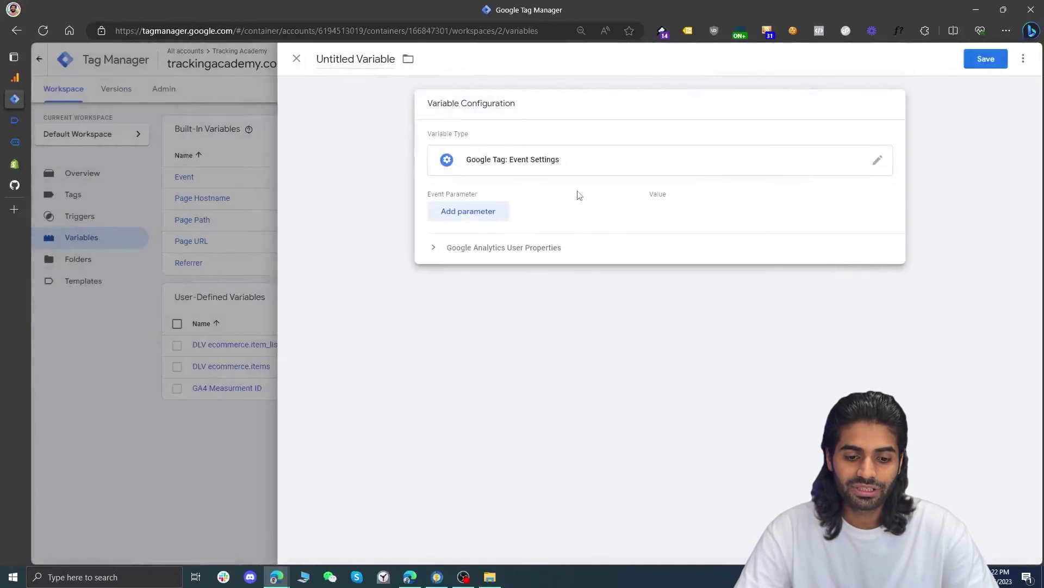
Add two event parameters named items and item_list_name to the Event Settings variable, reusing the copied key for the second
{"action": "left_click", "coordinate": [497, 212]}
{"action": "left_click", "coordinate": [473, 238]}
{"action": "left_click", "coordinate": [476, 217]}
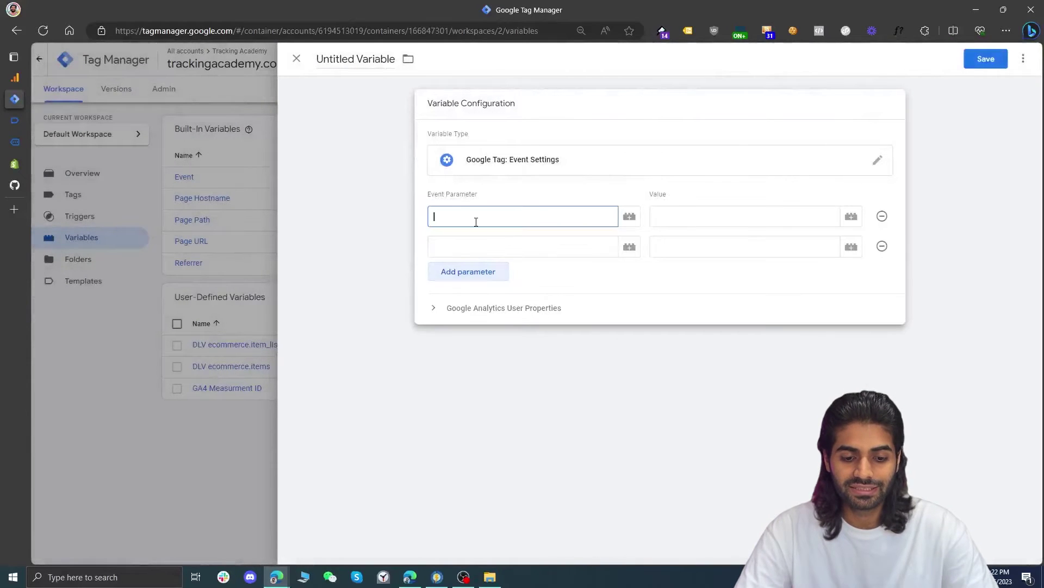
{"action": "type", "text": "items"}
{"action": "left_click", "coordinate": [464, 240]}
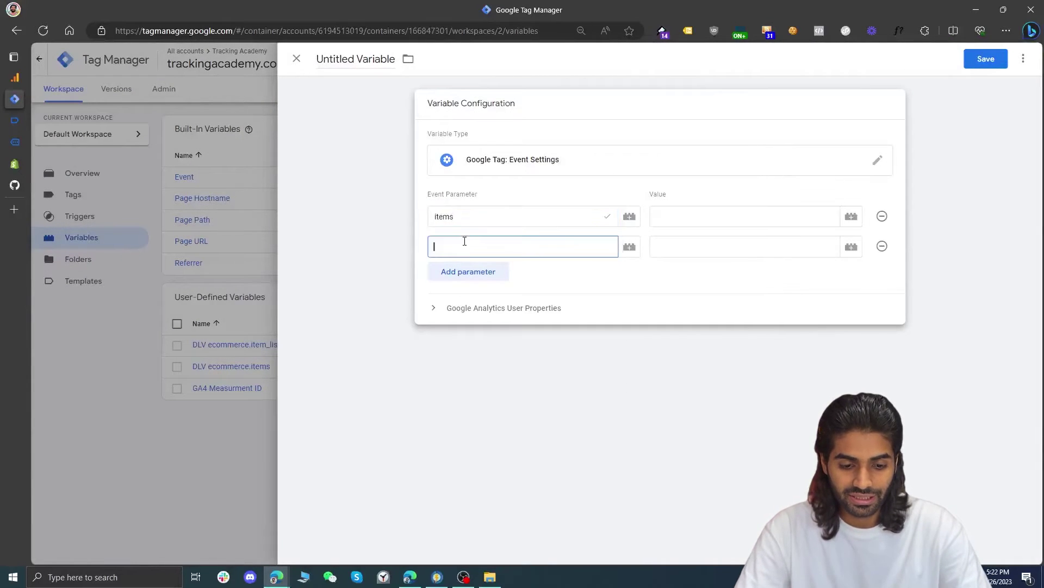
{"action": "key", "text": "super+v"}
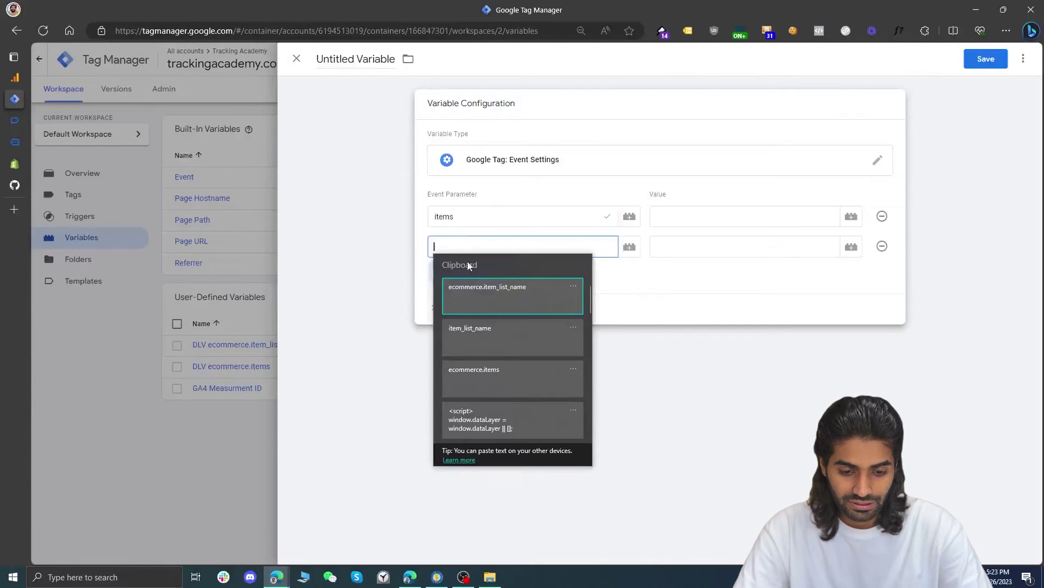
{"action": "left_click", "coordinate": [488, 331]}
Assign the DLV ecommerce.item_list_name variable as the item_list_name value and DLV ecommerce.items as the items value
{"action": "left_click", "coordinate": [701, 246]}
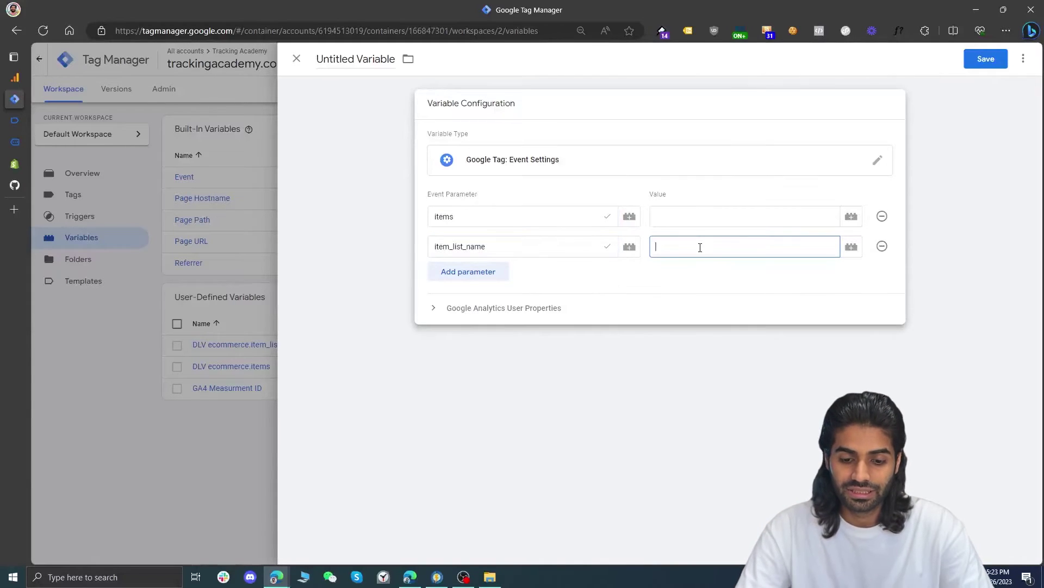
{"action": "left_click", "coordinate": [851, 248]}
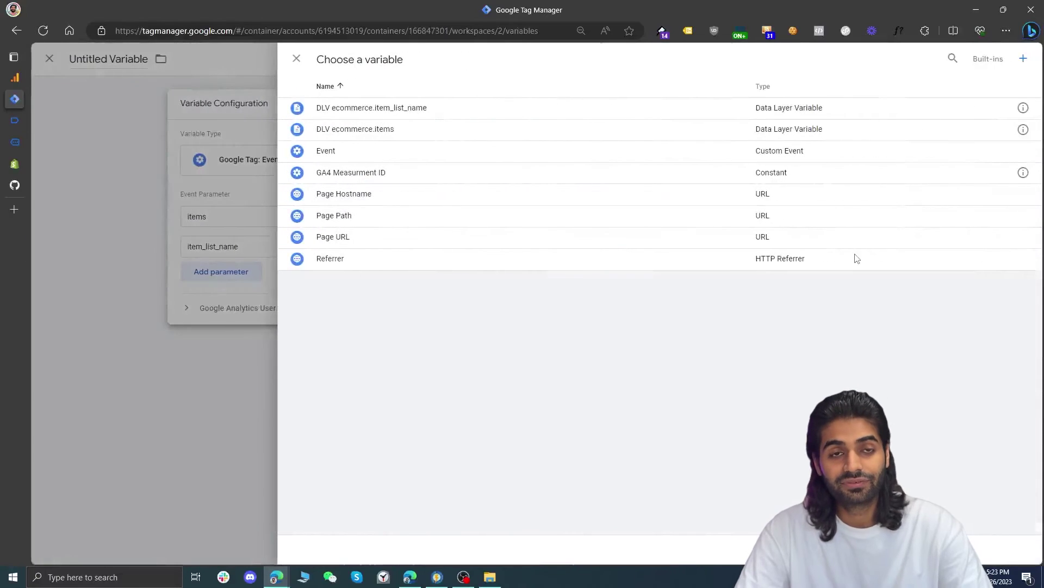
{"action": "left_click", "coordinate": [457, 108]}
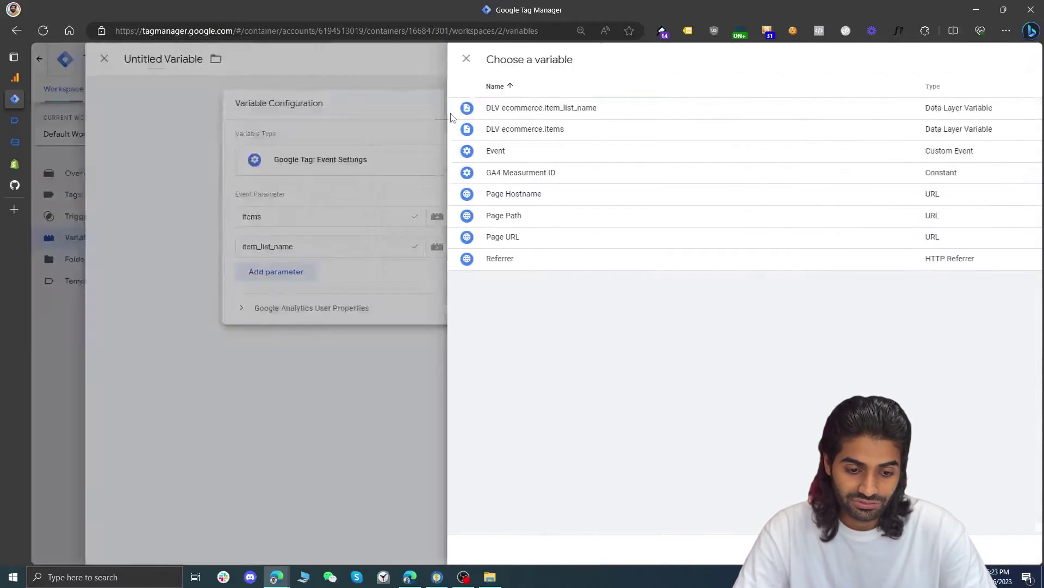
{"action": "left_click", "coordinate": [852, 217]}
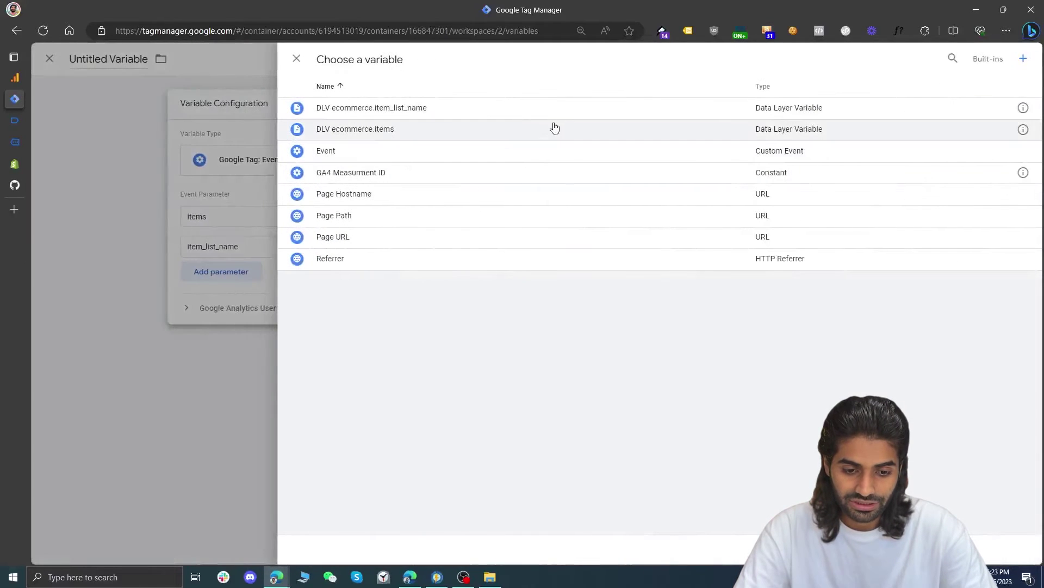
{"action": "left_click", "coordinate": [553, 129]}
Add a third event parameter named currency
{"action": "left_click", "coordinate": [467, 271]}
{"action": "left_click", "coordinate": [467, 275]}
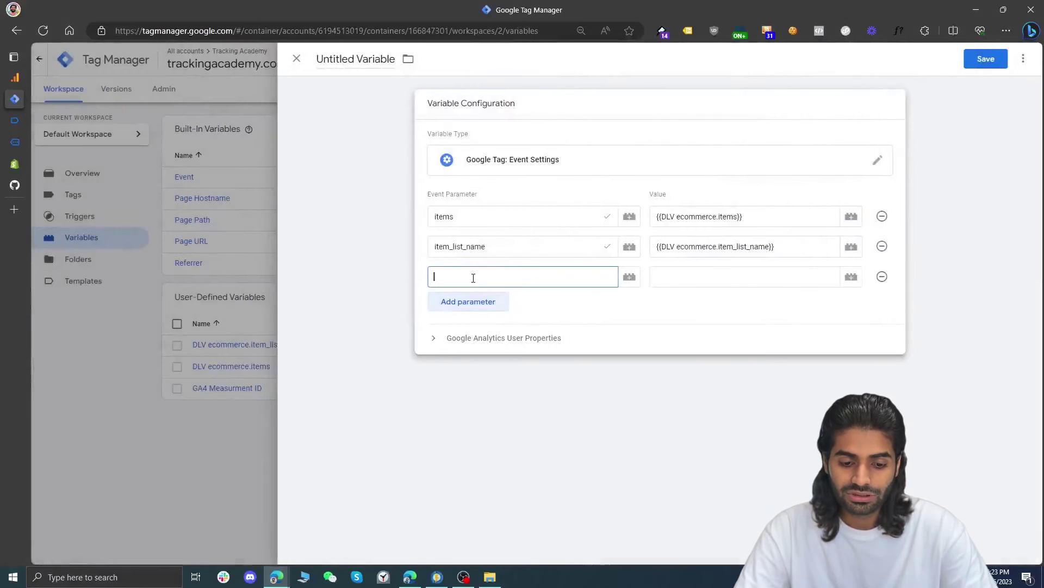
{"action": "type", "text": "curen"}
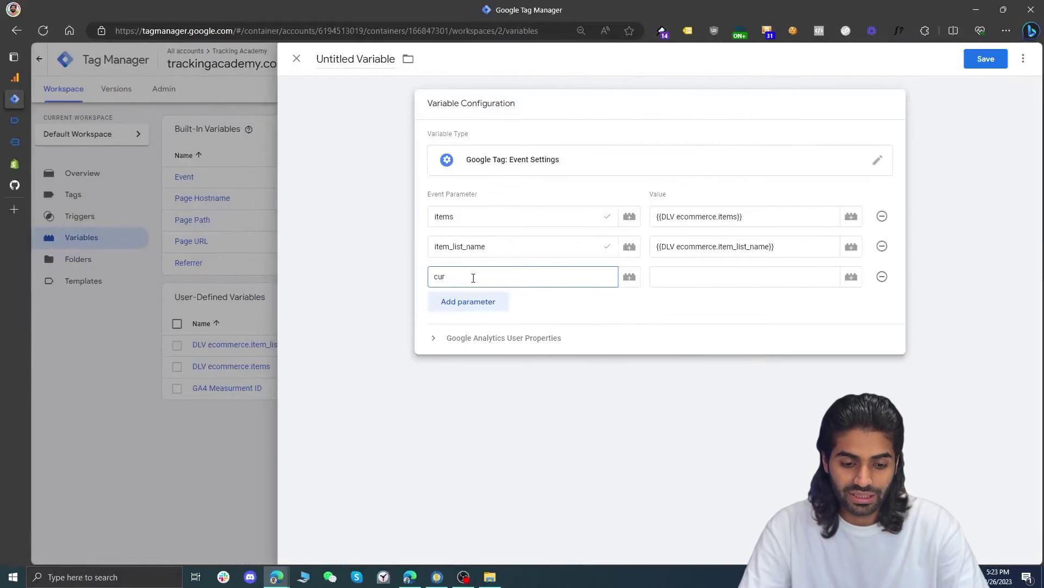
{"action": "left_click", "coordinate": [468, 319]}
{"action": "double_click", "coordinate": [521, 283]}
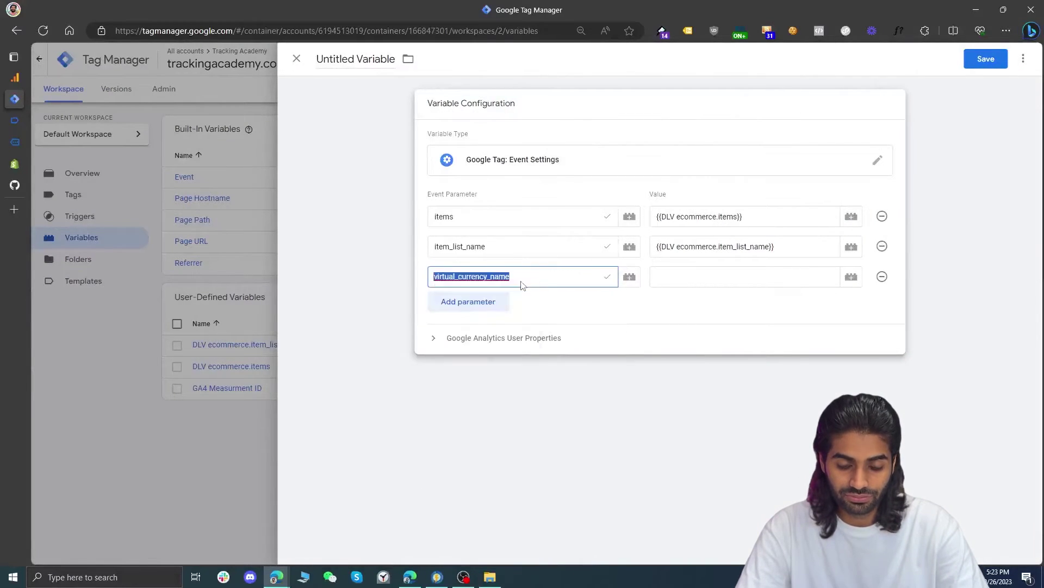
{"action": "type", "text": "cu"}
{"action": "left_click", "coordinate": [497, 300]}
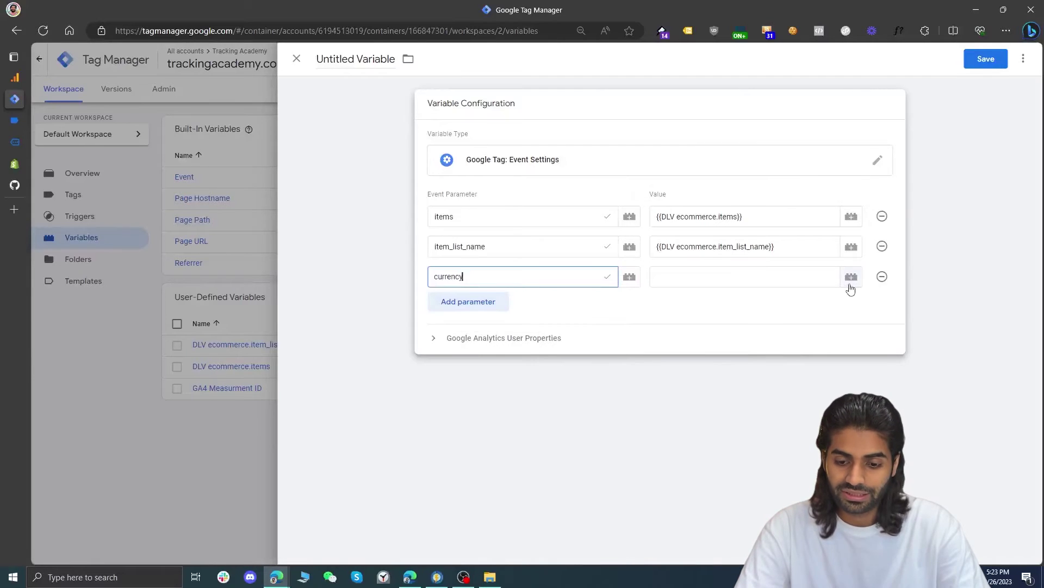
Check the currency key in the Tag Assistant event and create a Data Layer Variable named ecommerce.currency for the currency parameter's value
{"action": "left_click", "coordinate": [852, 276]}
{"action": "left_click", "coordinate": [14, 120]}
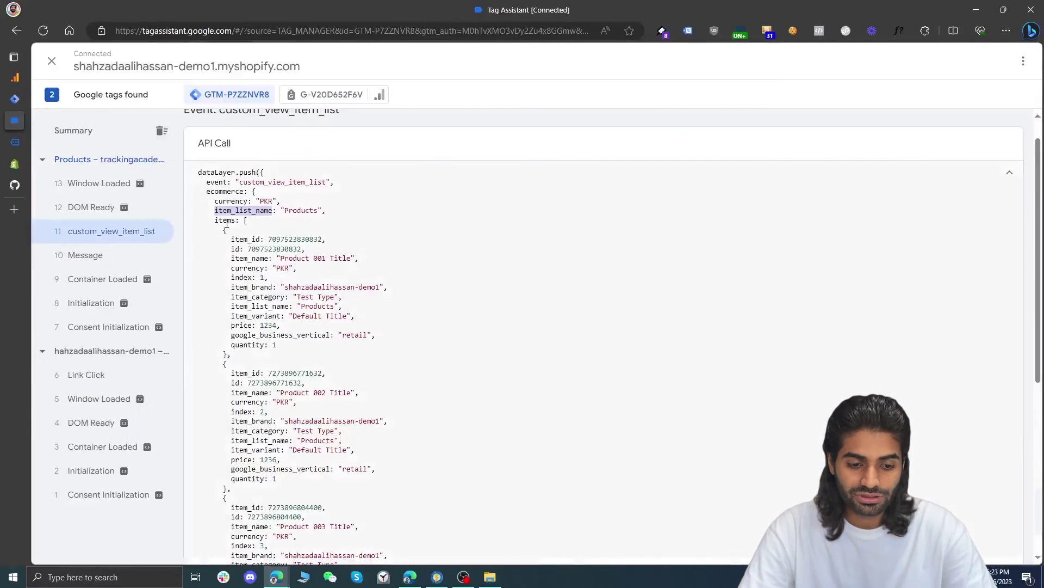
{"action": "double_click", "coordinate": [228, 201]}
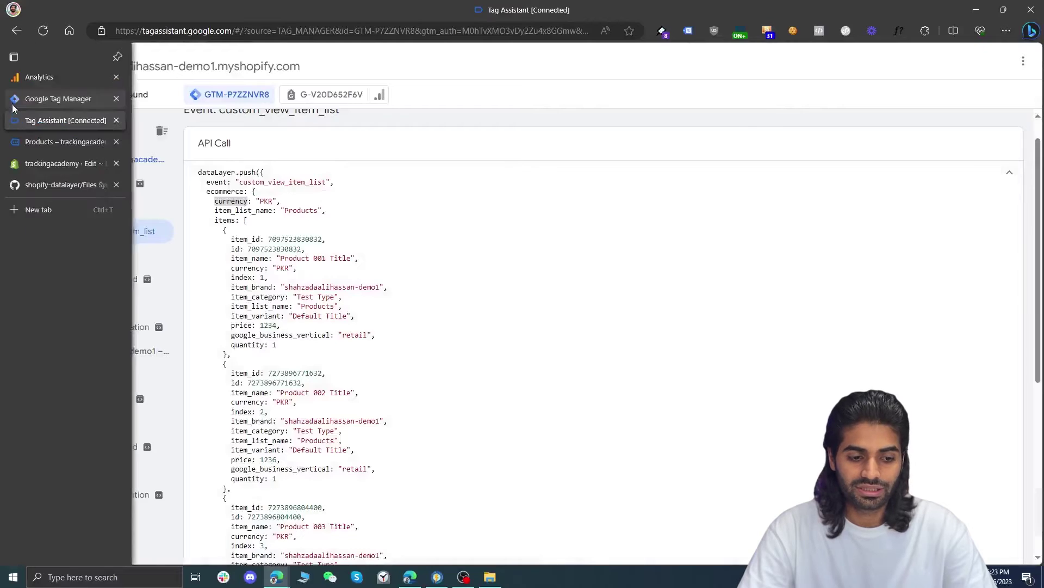
{"action": "left_click", "coordinate": [15, 99]}
{"action": "left_click", "coordinate": [1030, 61]}
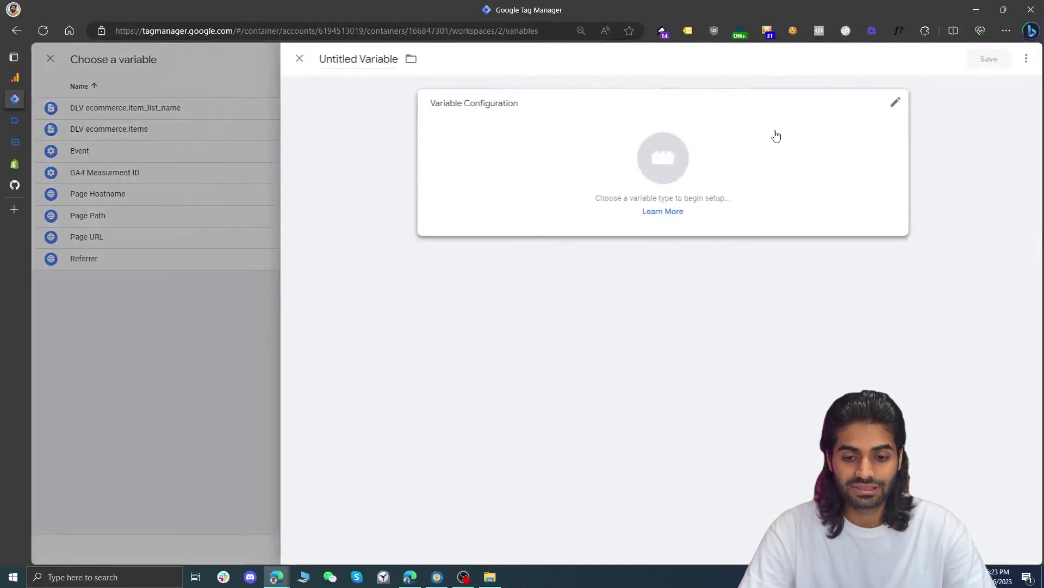
{"action": "left_click", "coordinate": [774, 133]}
{"action": "left_click", "coordinate": [787, 309]}
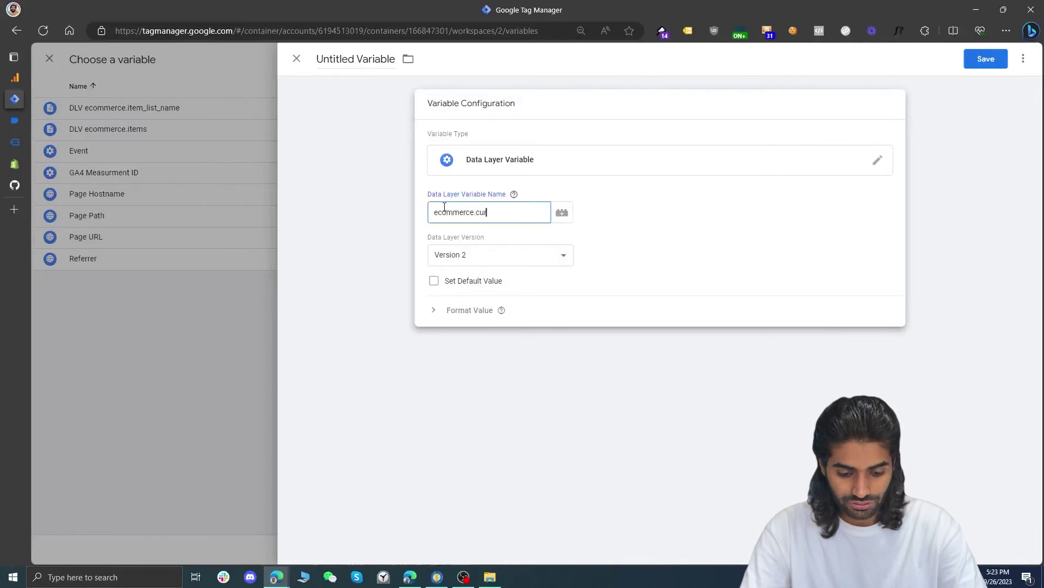
Title the new variable DLV ecommerce.currency and save it as the currency parameter's value
{"action": "left_click", "coordinate": [356, 58]}
{"action": "type", "text": "DLV"}
{"action": "type", "text": "ecommerce.currency"}
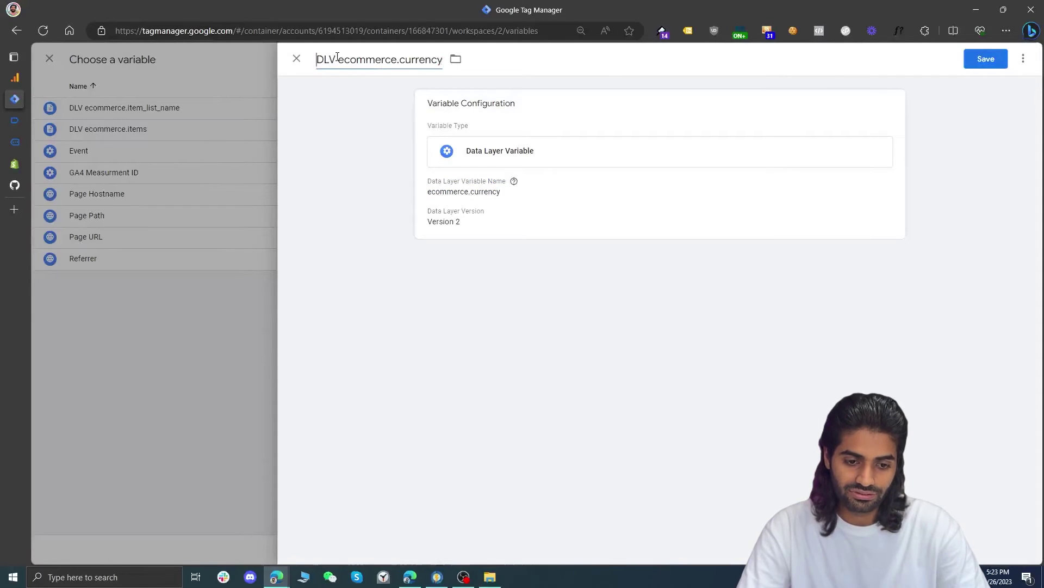
{"action": "left_click", "coordinate": [992, 59]}
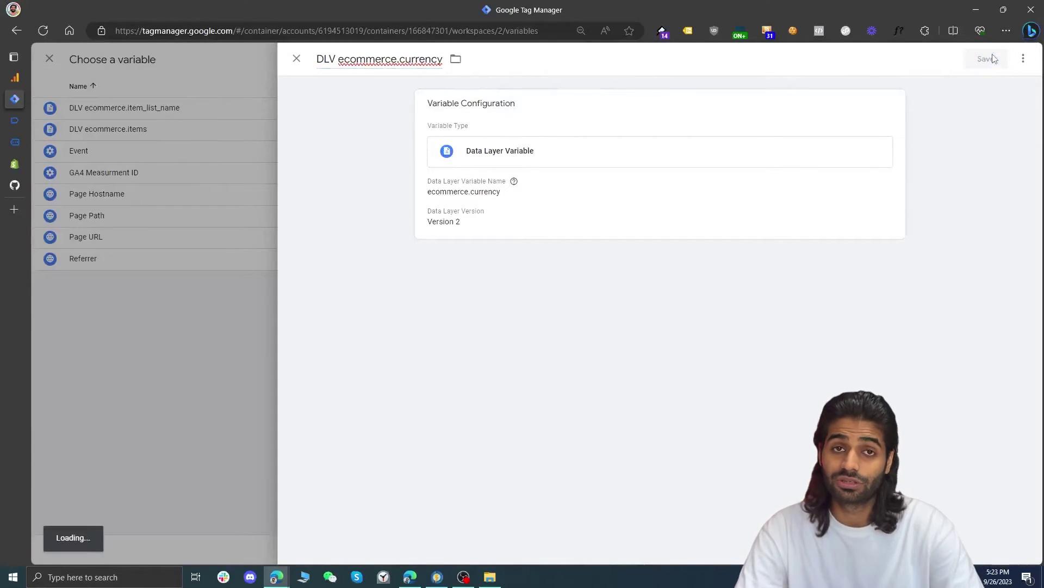
Title the Event Settings variable GTES GA4 EEC Parameter and save it
{"action": "left_click", "coordinate": [357, 58]}
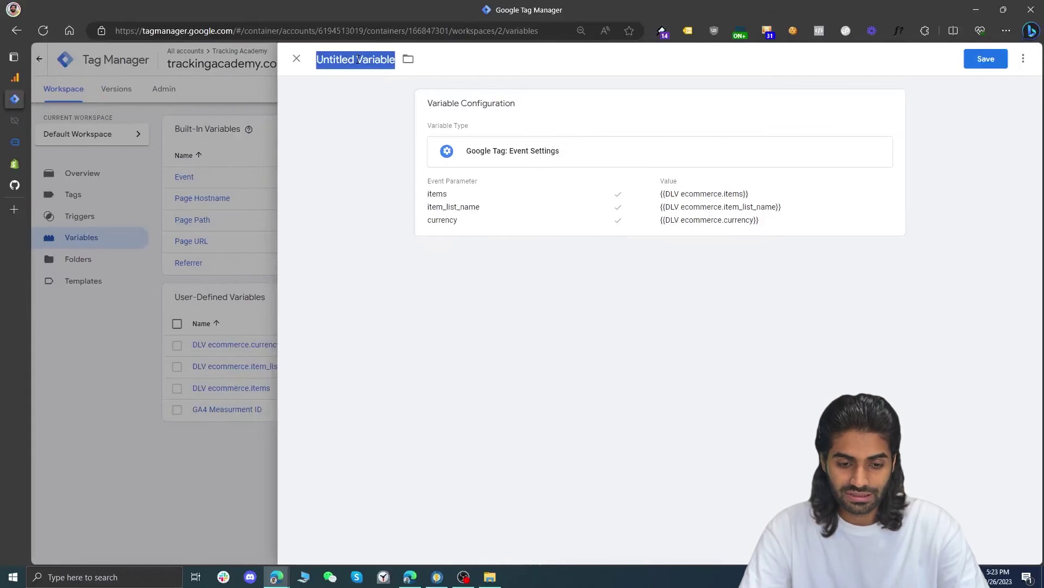
{"action": "type", "text": "GTES"}
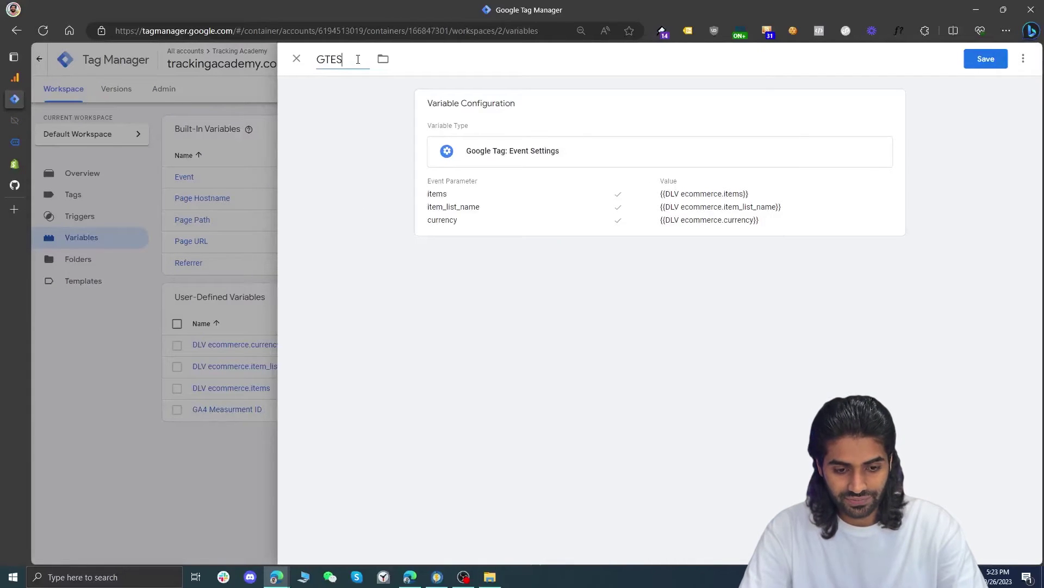
{"action": "type", "text": " GA4 EEC Parameter"}
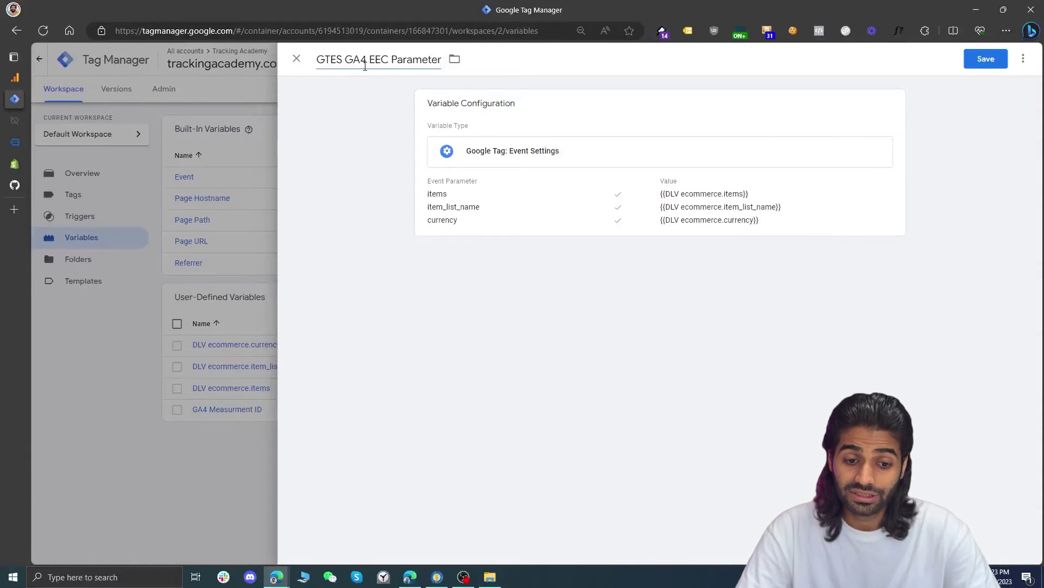
{"action": "left_click", "coordinate": [986, 59]}
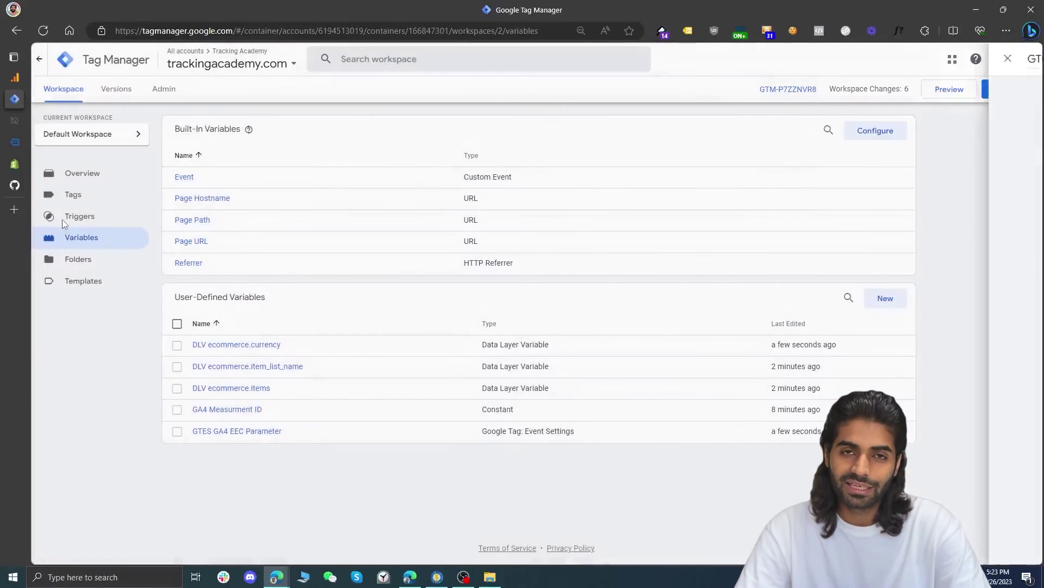
Go to the container's triggers and copy the event name custom_view_item_list from the event heading in Tag Assistant
{"action": "left_click", "coordinate": [63, 221]}
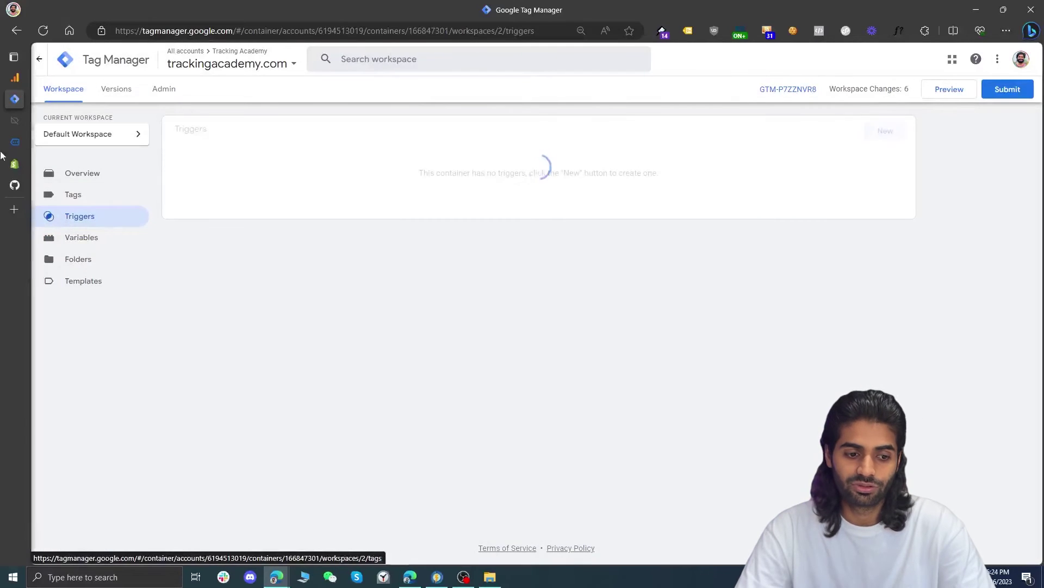
{"action": "left_click", "coordinate": [15, 121]}
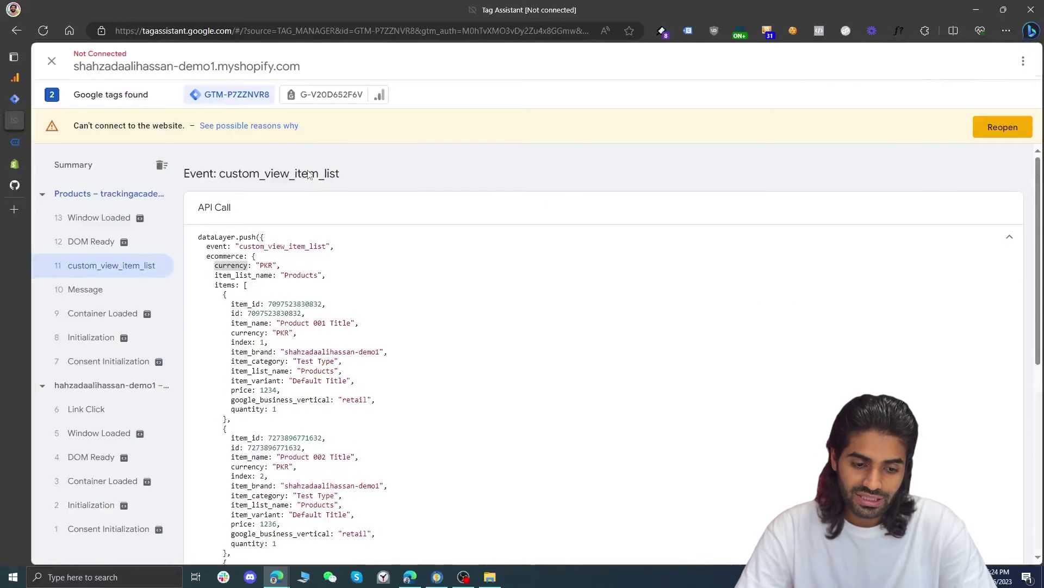
{"action": "left_click_drag", "start_coordinate": [355, 149], "coordinate": [303, 150]}
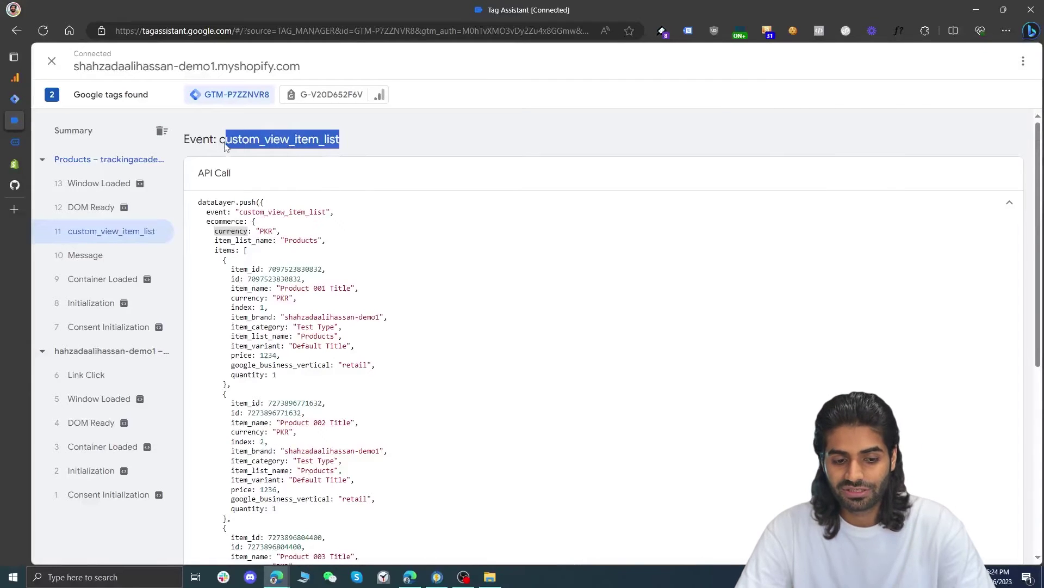
{"action": "left_click", "coordinate": [247, 148]}
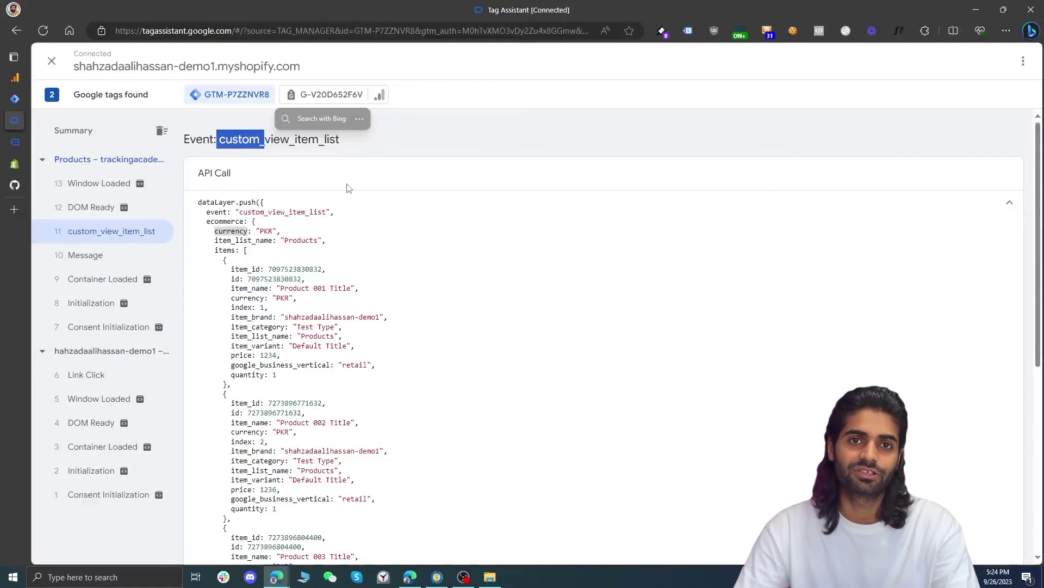
{"action": "double_click", "coordinate": [321, 139]}
{"action": "right_click", "coordinate": [341, 140]}
{"action": "left_click", "coordinate": [373, 149]}
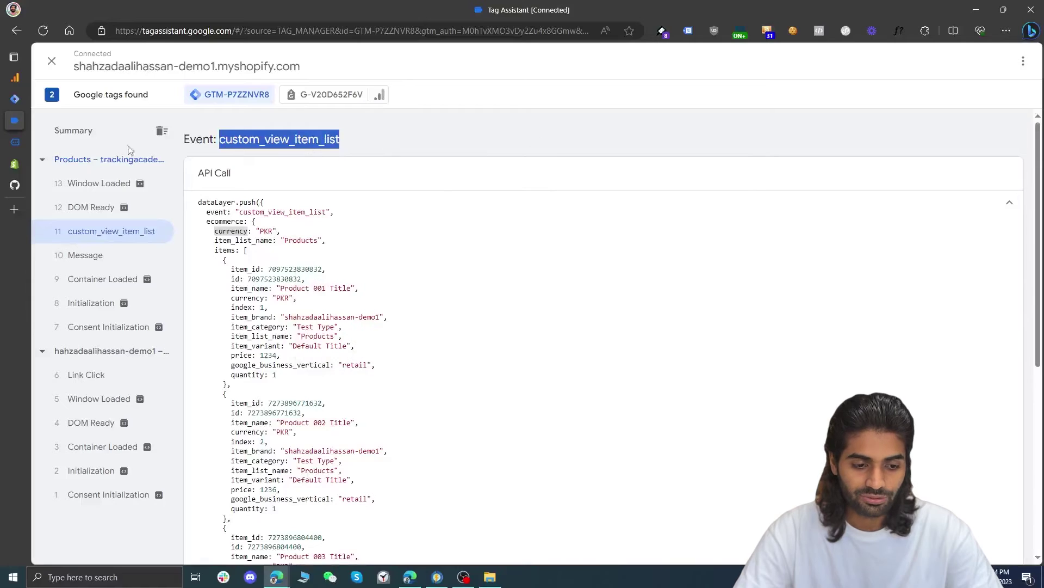
Create a Custom Event trigger in Tag Manager with the copied event name custom_view_item_list
{"action": "left_click", "coordinate": [15, 106]}
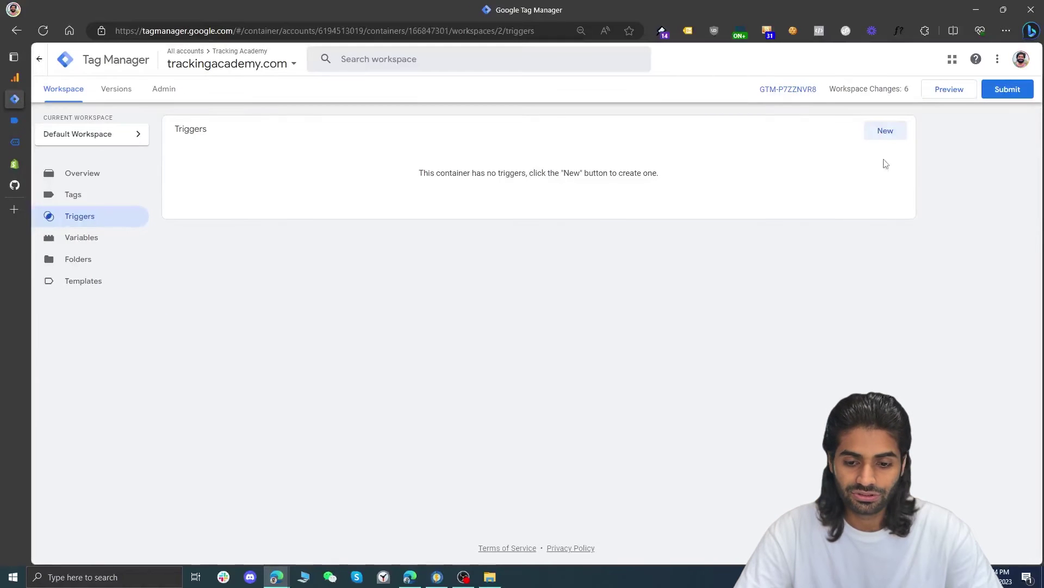
{"action": "left_click", "coordinate": [898, 138]}
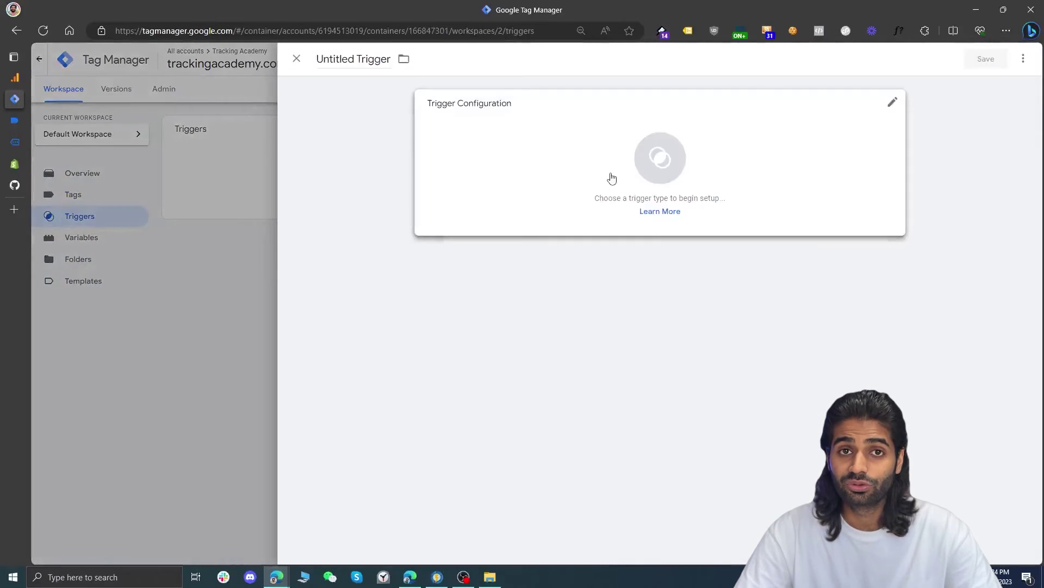
{"action": "left_click", "coordinate": [610, 177]}
{"action": "left_click", "coordinate": [778, 543]}
{"action": "key", "text": "ctrl+v"}
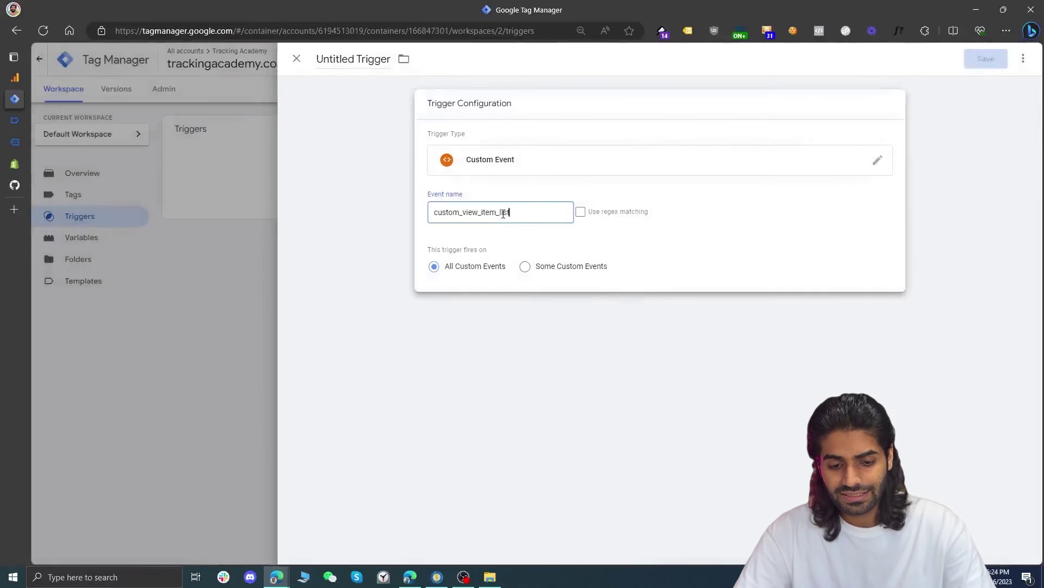
Title the trigger CE custom_view_item_list and save it
{"action": "left_click", "coordinate": [345, 68]}
{"action": "type", "text": "CE"}
{"action": "key", "text": "ctrl+v"}
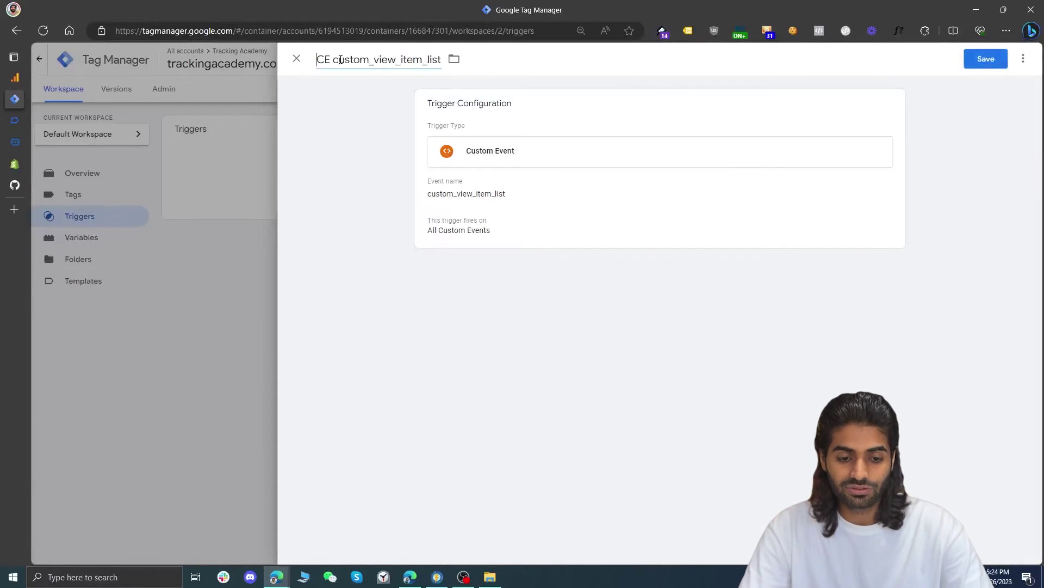
{"action": "left_click", "coordinate": [985, 61]}
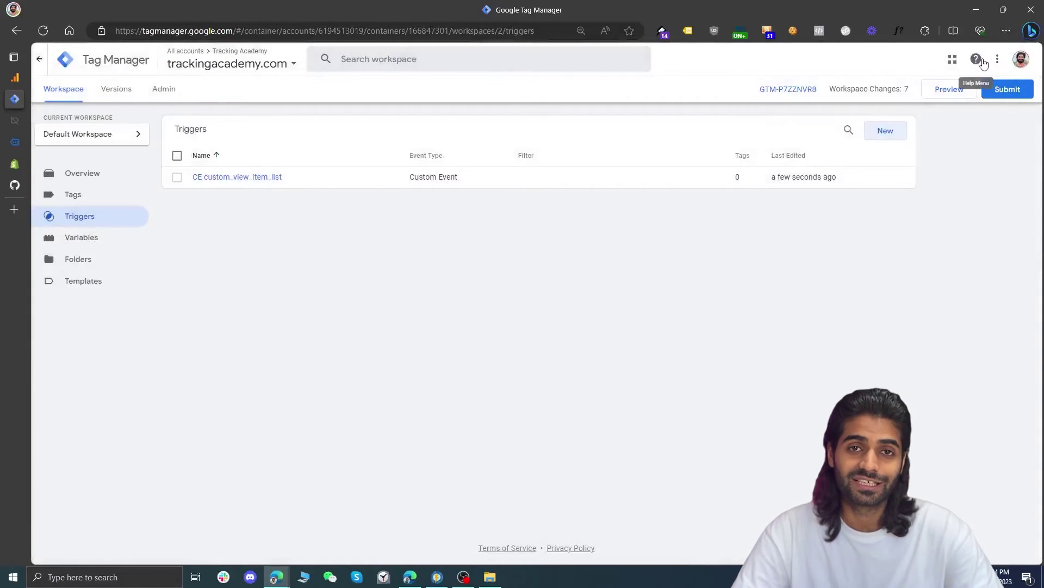
Create a new tag in the container and assign CE custom_view_item_list as its firing trigger
{"action": "left_click", "coordinate": [110, 190]}
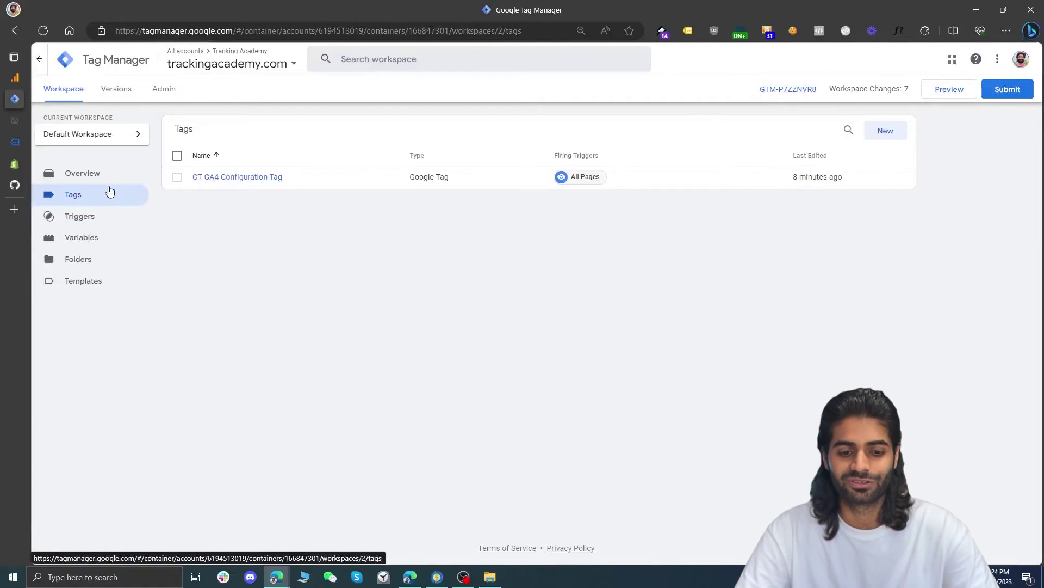
{"action": "left_click", "coordinate": [886, 130]}
{"action": "left_click", "coordinate": [773, 296]}
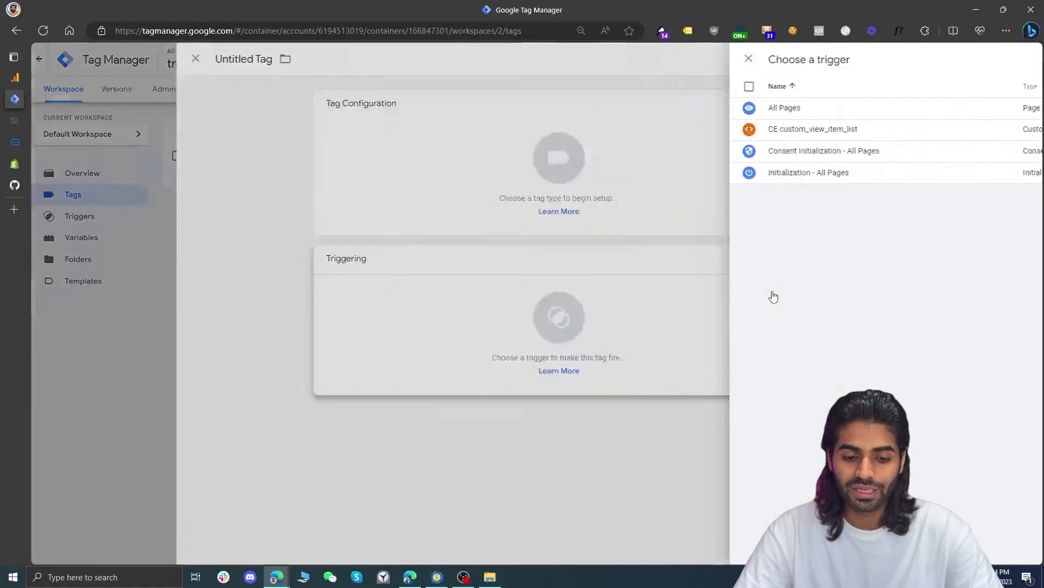
{"action": "left_click", "coordinate": [395, 131]}
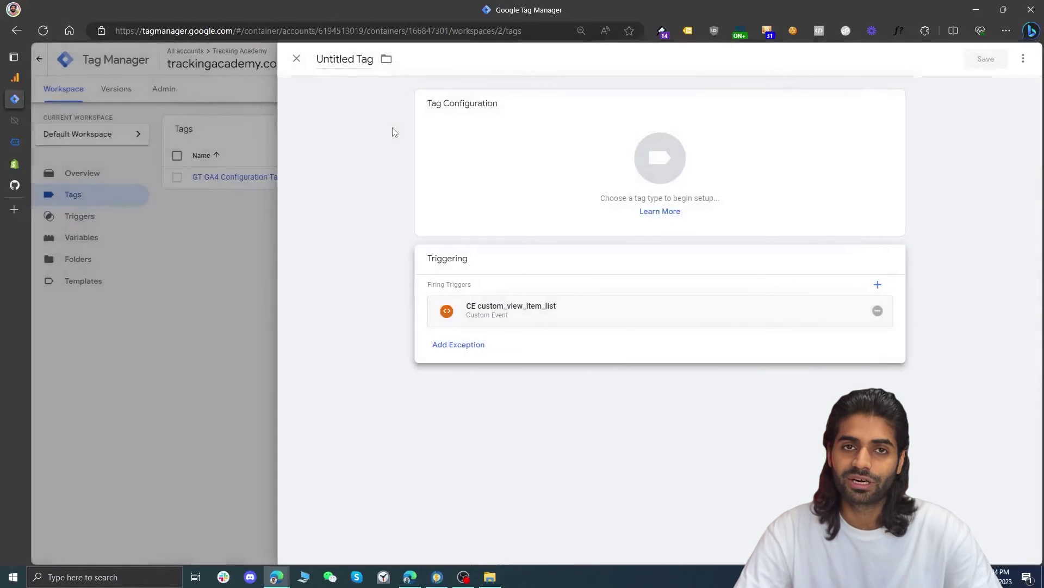
Set the tag type to Google Analytics: GA4 Event and use the GA4 Measurment ID variable as its measurement ID
{"action": "left_click", "coordinate": [442, 159]}
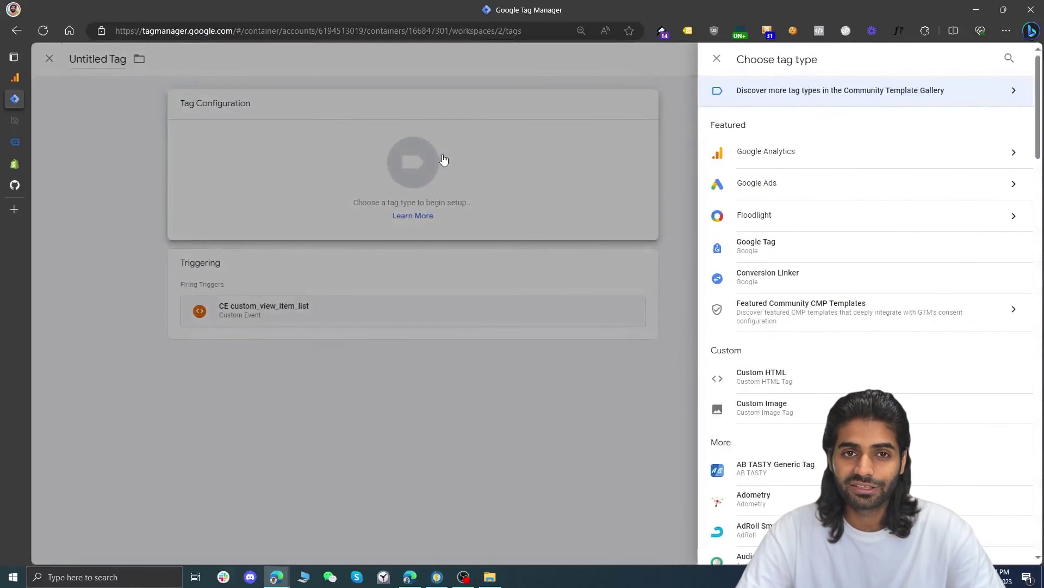
{"action": "left_click", "coordinate": [948, 163]}
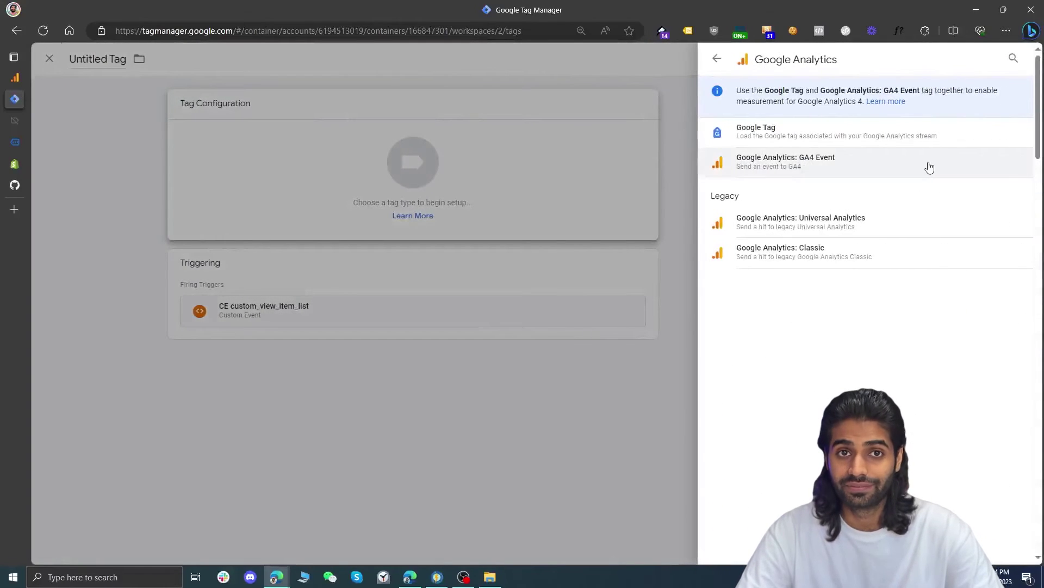
{"action": "left_click", "coordinate": [929, 167]}
{"action": "left_click", "coordinate": [568, 220]}
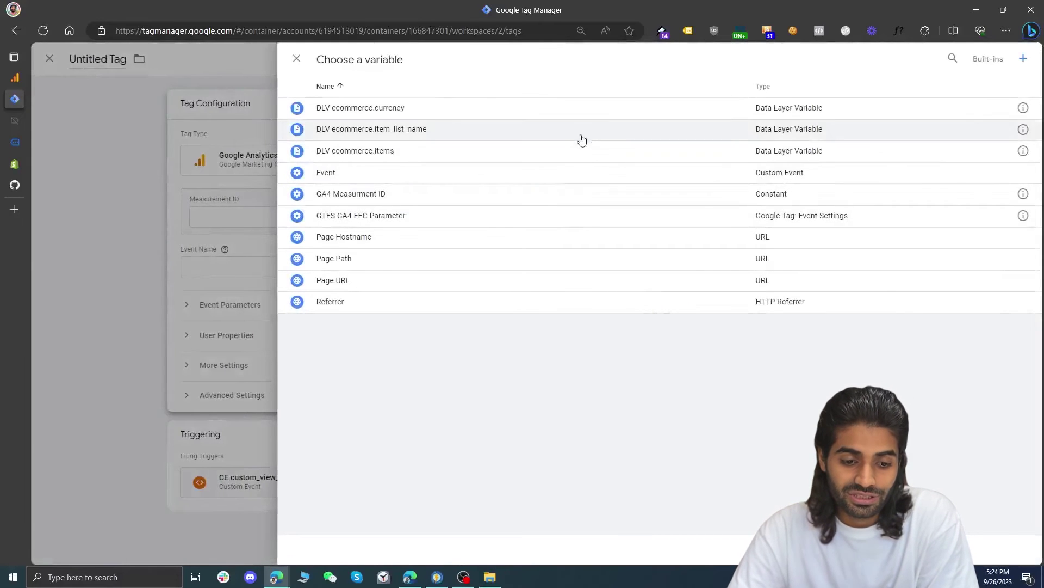
{"action": "left_click", "coordinate": [523, 202]}
Set the tag's event name to view_item_list
{"action": "left_click", "coordinate": [497, 266]}
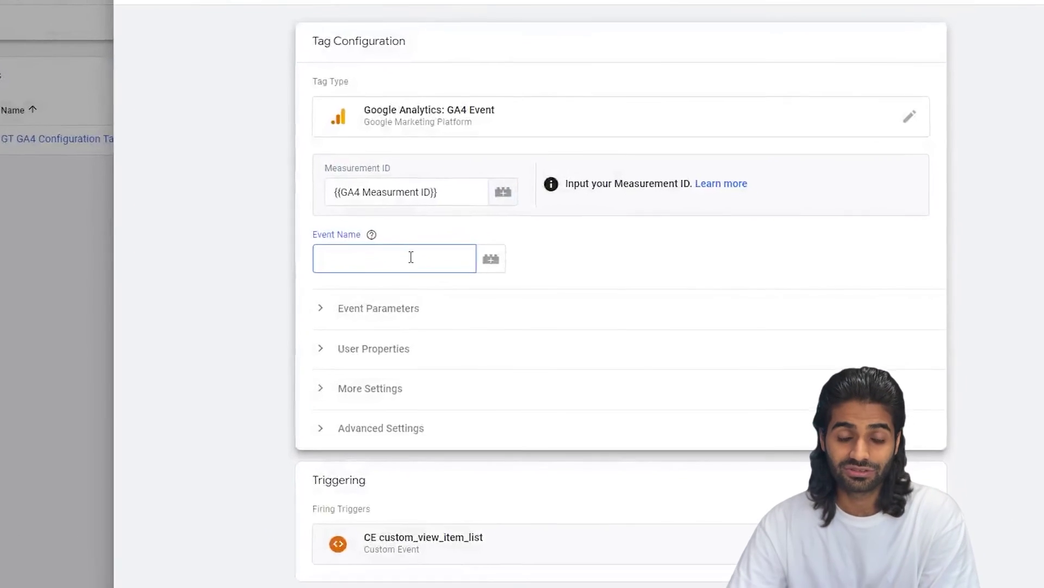
{"action": "type", "text": "view"}
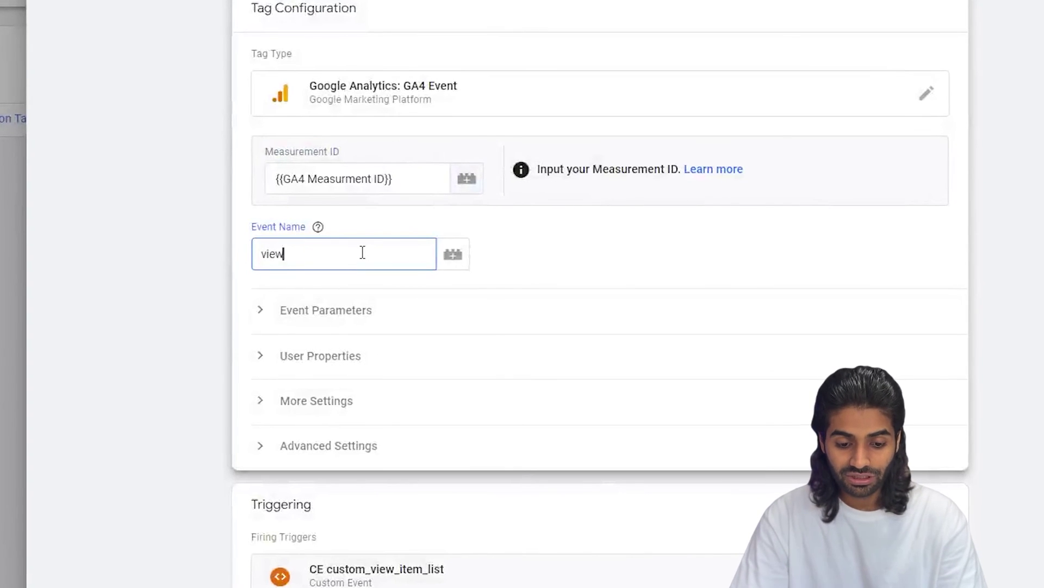
{"action": "type", "text": "_item"}
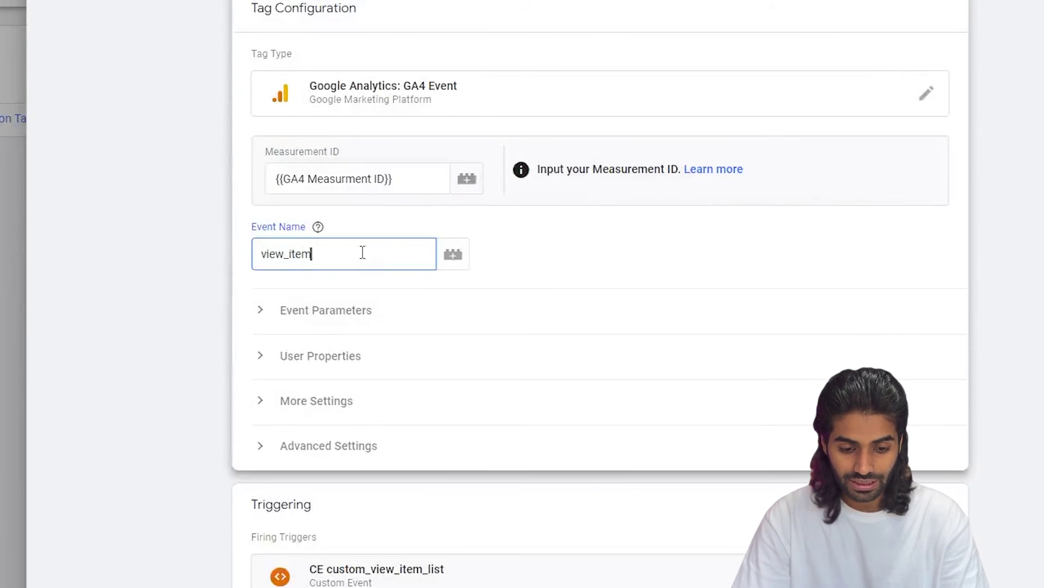
{"action": "type", "text": "_list"}
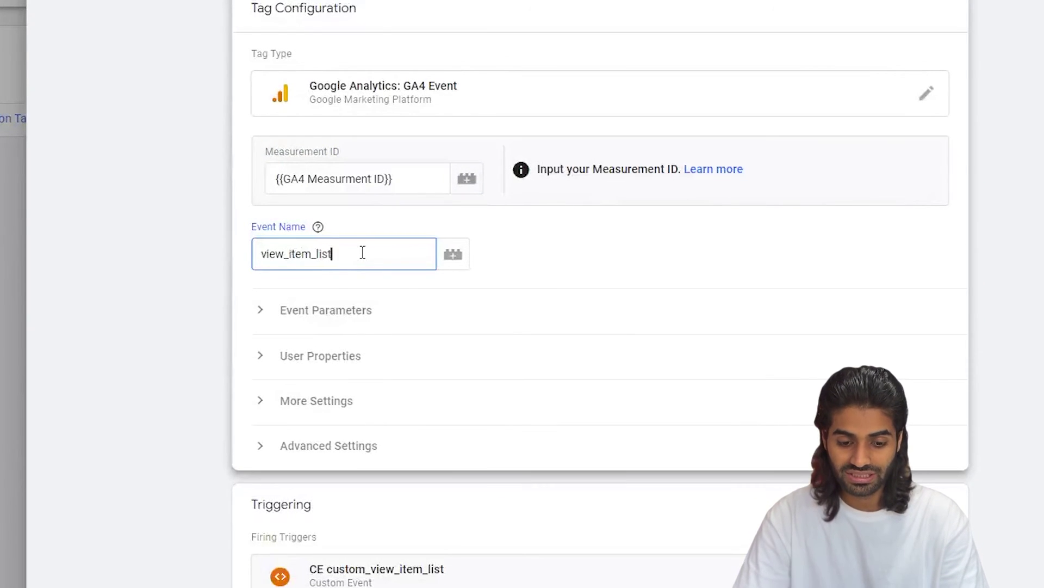
Set the tag's Event Settings Variable to GTES GA4 EEC Parameter and show its inherited parameters
{"action": "left_click", "coordinate": [333, 315]}
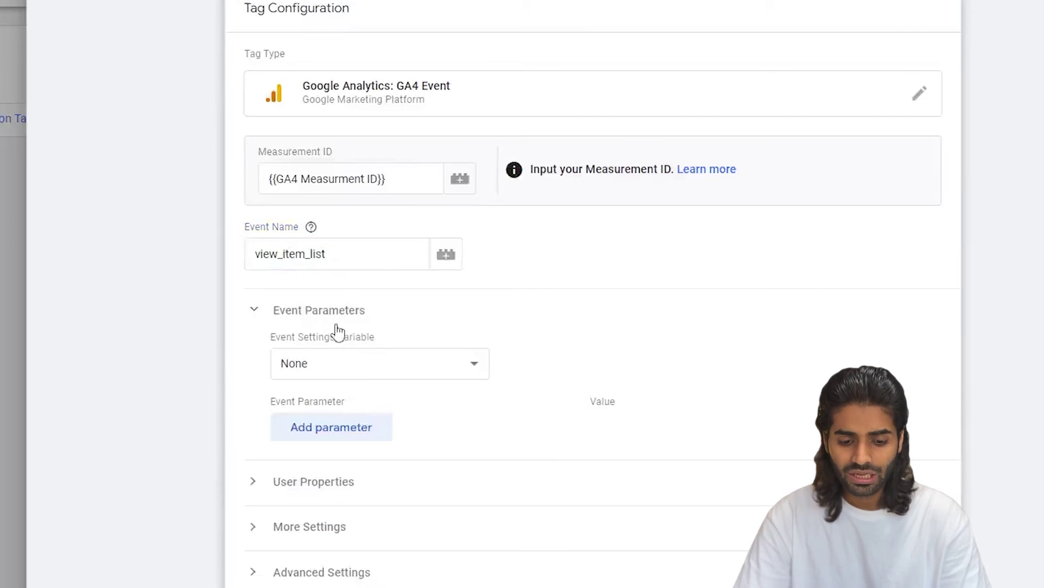
{"action": "left_click", "coordinate": [349, 437]}
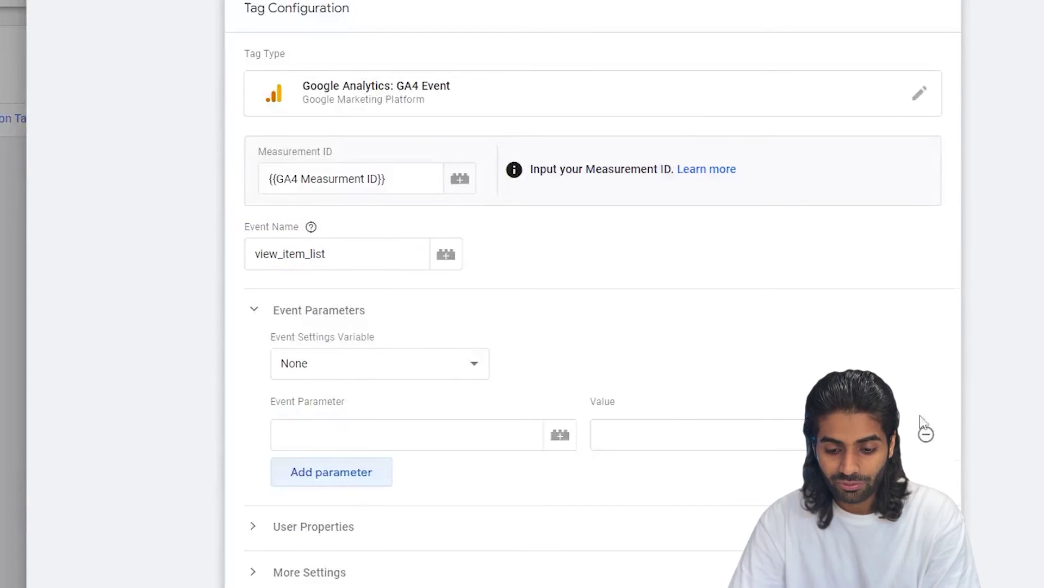
{"action": "left_click", "coordinate": [926, 433]}
{"action": "left_click", "coordinate": [396, 371]}
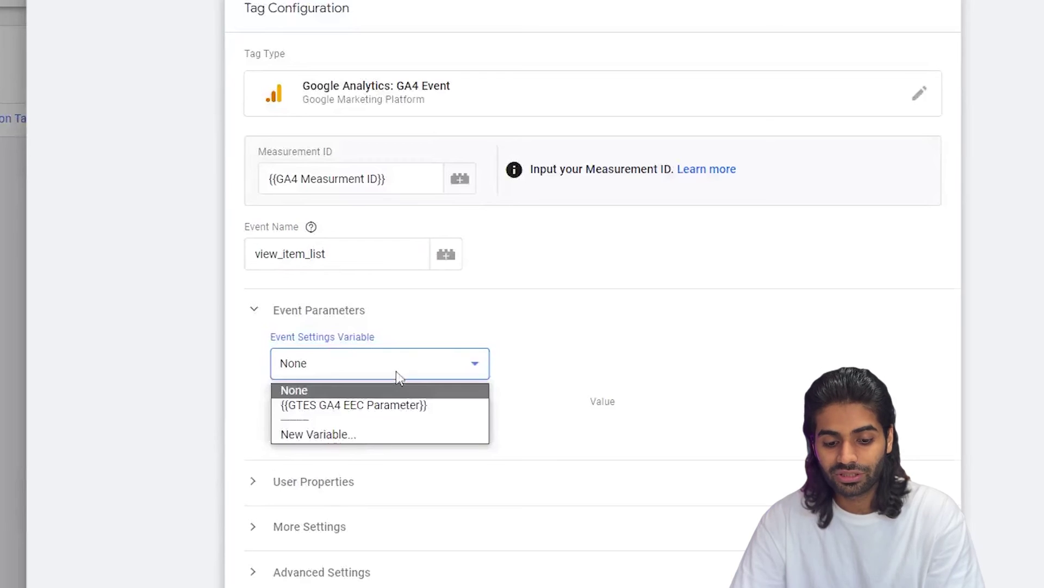
{"action": "left_click", "coordinate": [389, 405]}
{"action": "left_click", "coordinate": [420, 427]}
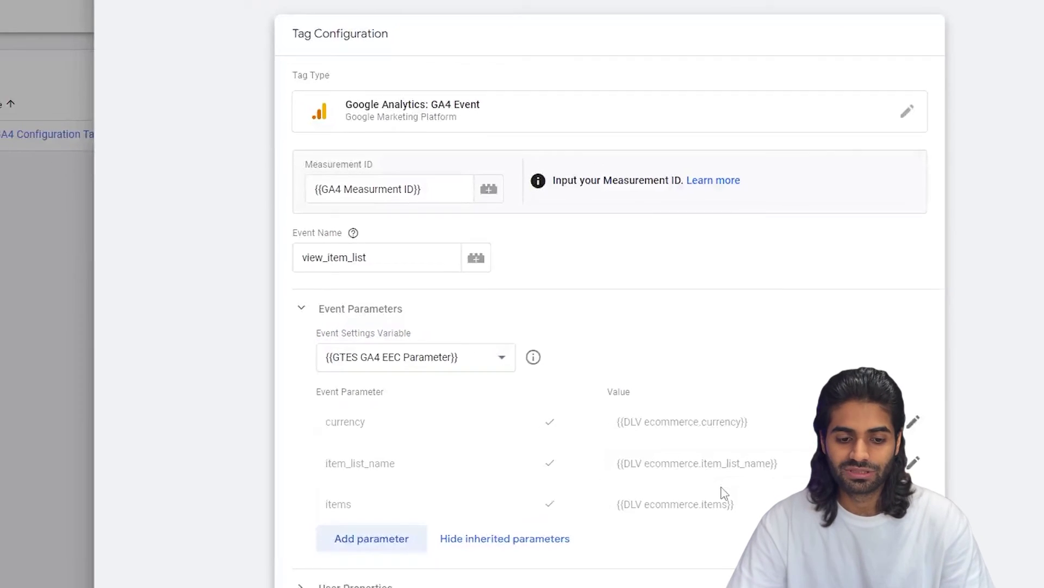
{"action": "scroll", "coordinate": [373, 129], "scroll_direction": "down", "scroll_amount": 1}
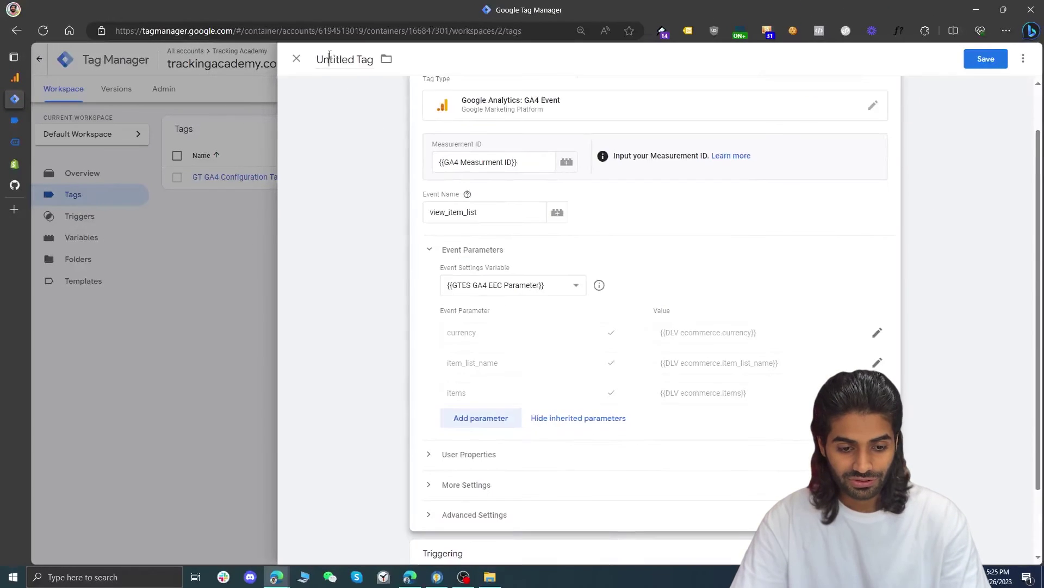
Title the tag GA4 EEC View Item List and save it
{"action": "left_click", "coordinate": [329, 55]}
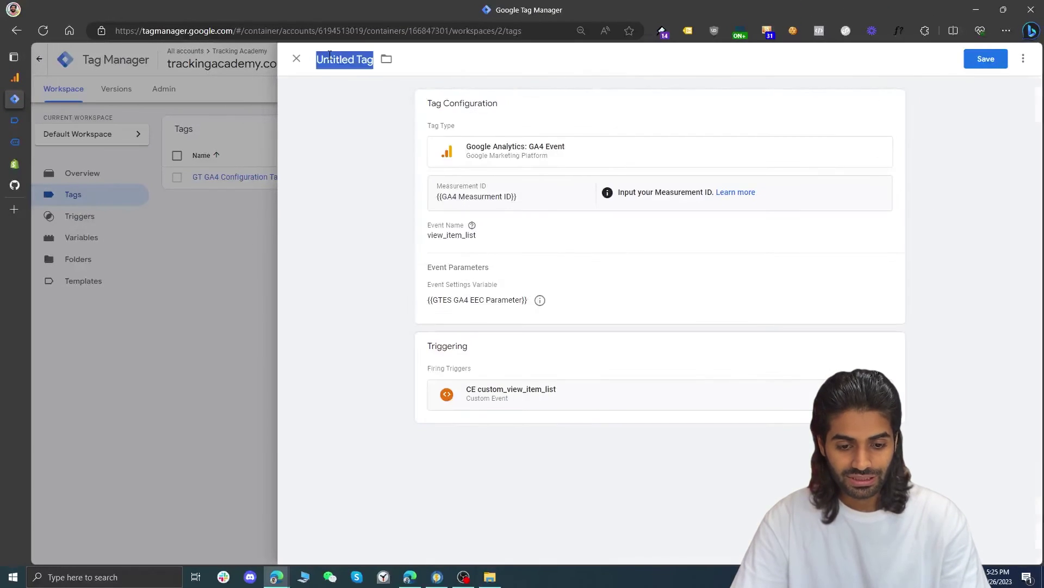
{"action": "type", "text": "GA4 E"}
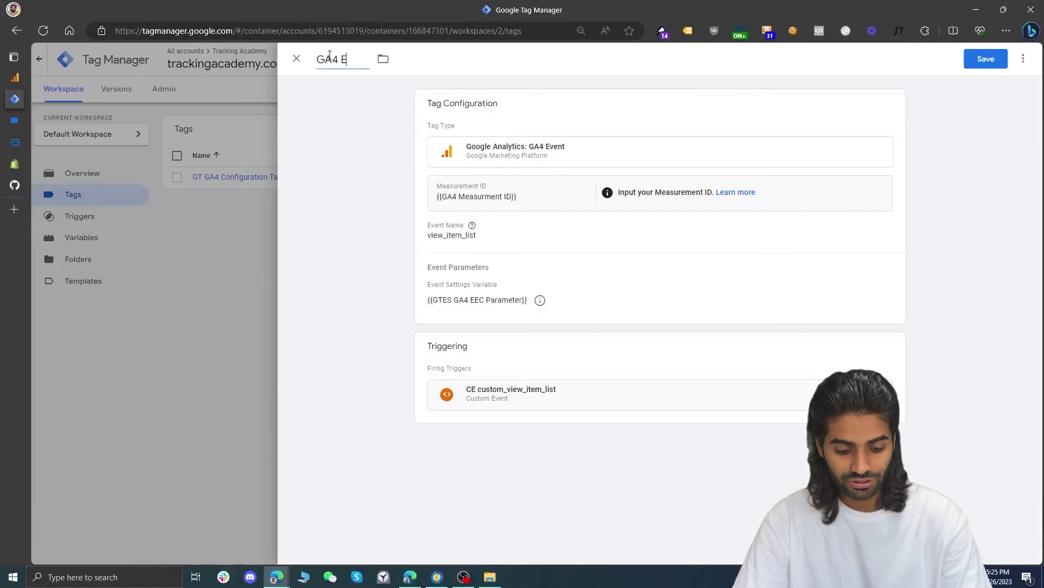
{"action": "type", "text": "EC View Item List"}
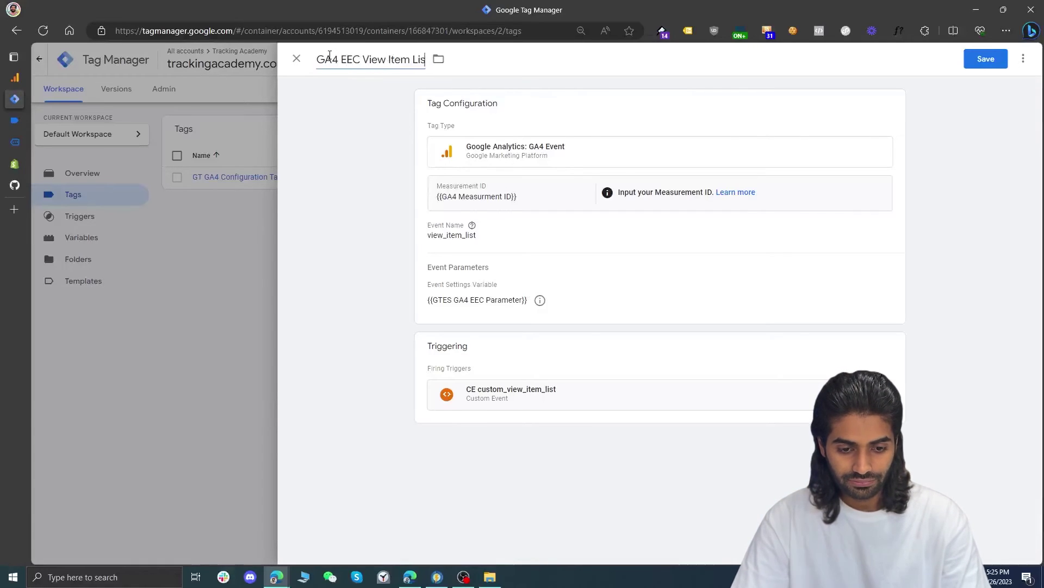
{"action": "left_click", "coordinate": [983, 65]}
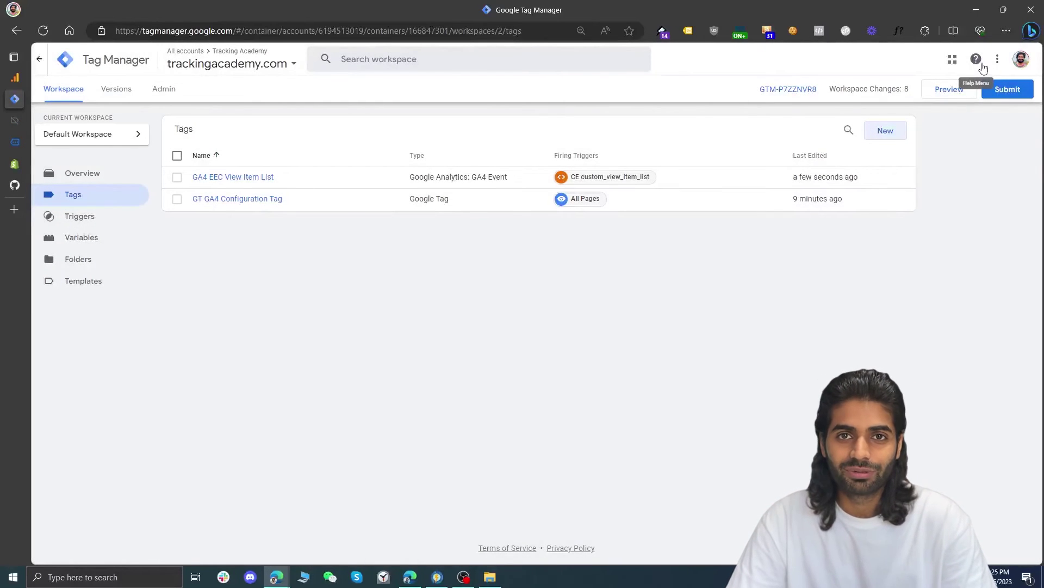
Preview the container on the Shopify store, load the Catalog page and return to Tag Assistant
{"action": "left_click", "coordinate": [947, 93]}
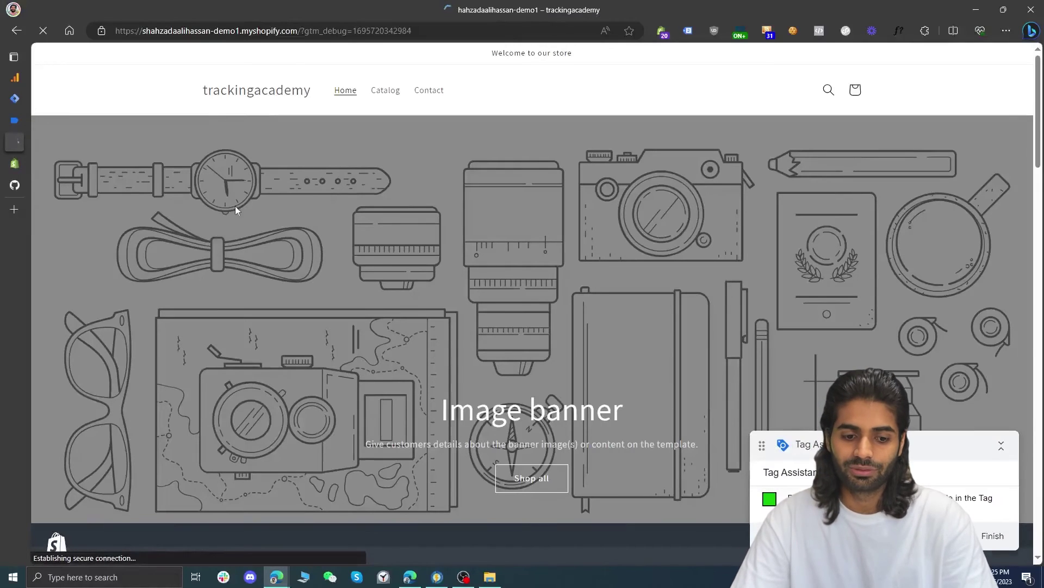
{"action": "left_click", "coordinate": [392, 91]}
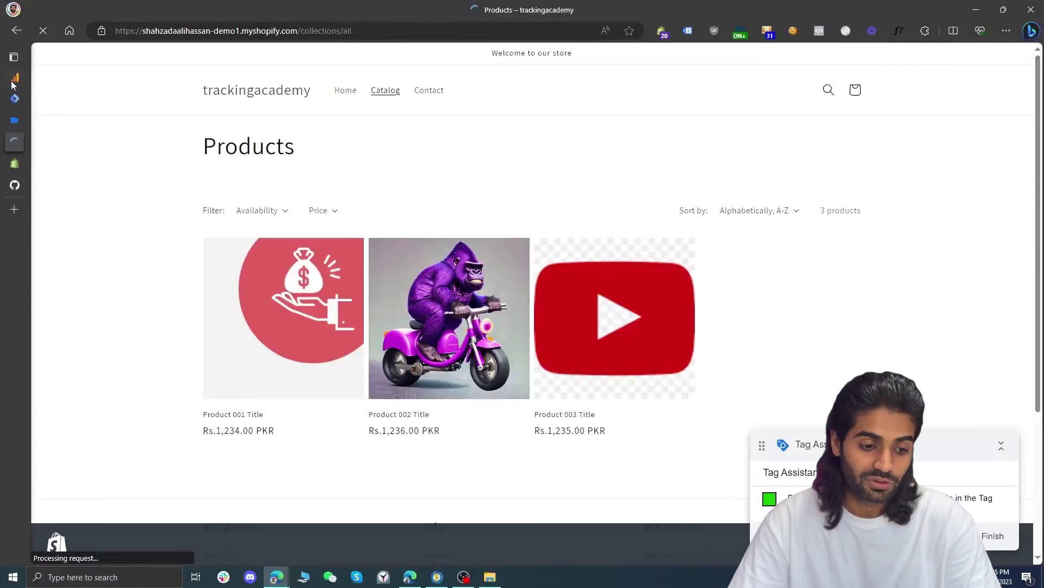
{"action": "left_click", "coordinate": [65, 120]}
Examine the custom_view_item_list event in Tag Assistant and the firing details of the GA4 EEC View Item List tag
{"action": "left_click", "coordinate": [127, 209]}
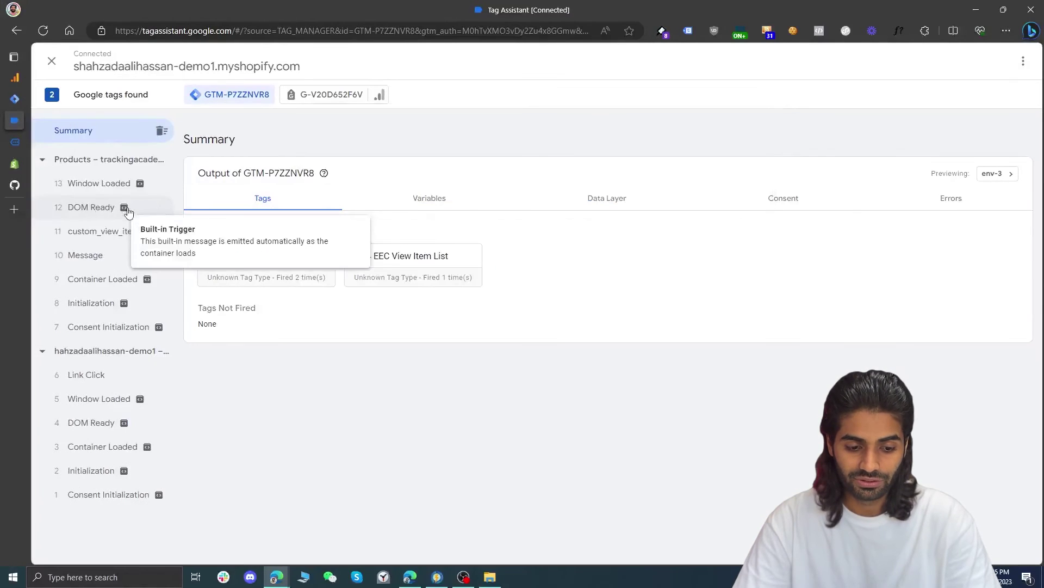
{"action": "left_click", "coordinate": [122, 207]}
{"action": "left_click", "coordinate": [116, 237]}
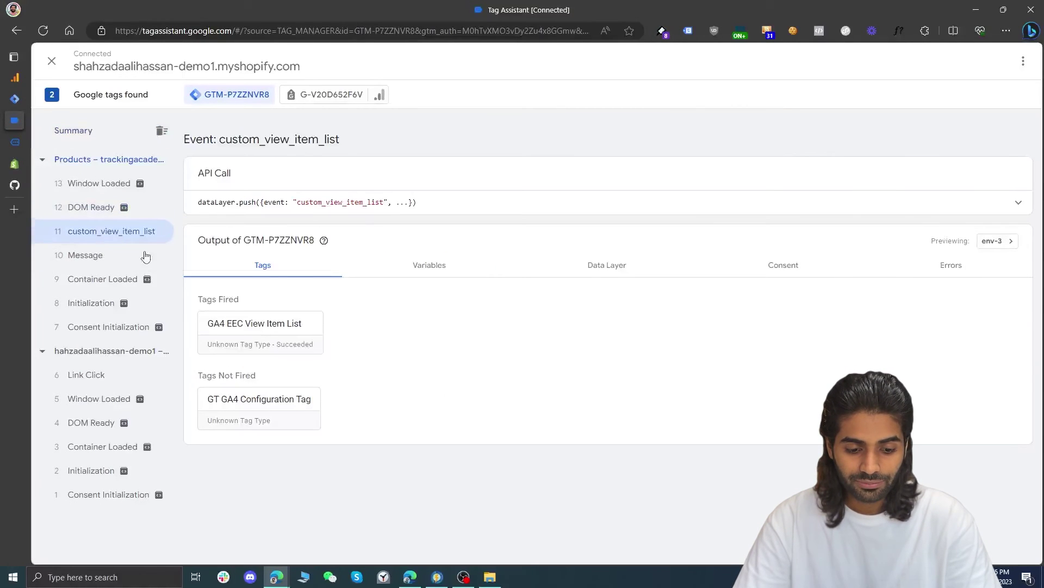
{"action": "left_click", "coordinate": [270, 339]}
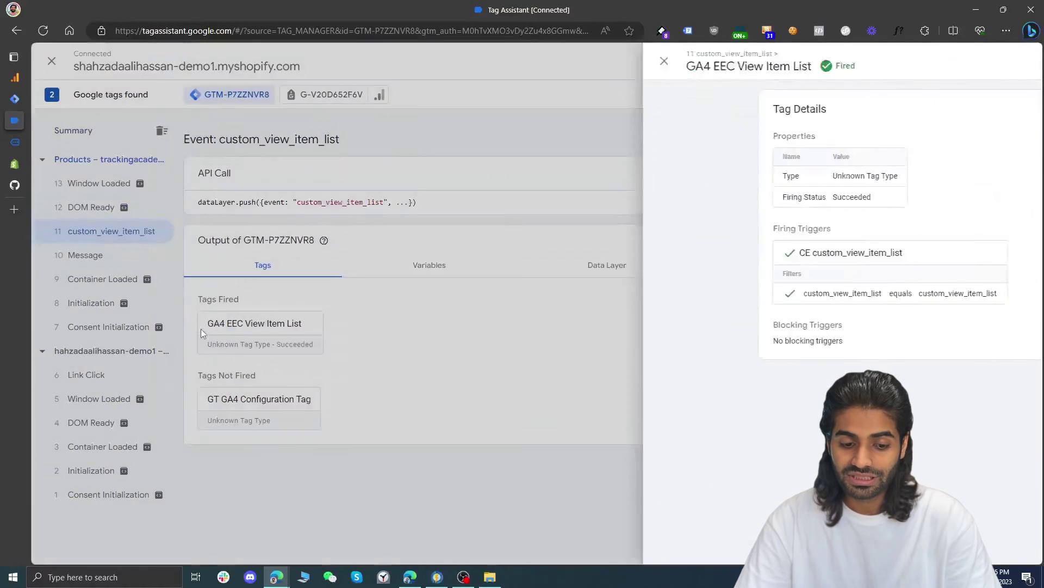
{"action": "left_click", "coordinate": [363, 82]}
Show the GA4 property's output in Tag Assistant and examine the view_item_list hit's parameters, including currency and ecommerce items
{"action": "left_click", "coordinate": [330, 94]}
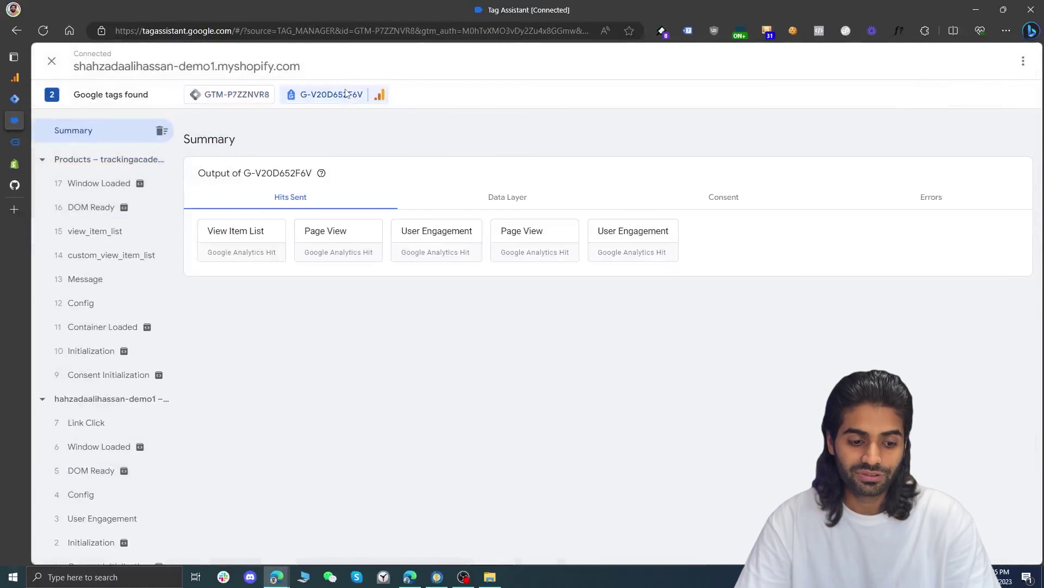
{"action": "left_click", "coordinate": [131, 234]}
{"action": "left_click", "coordinate": [228, 311]}
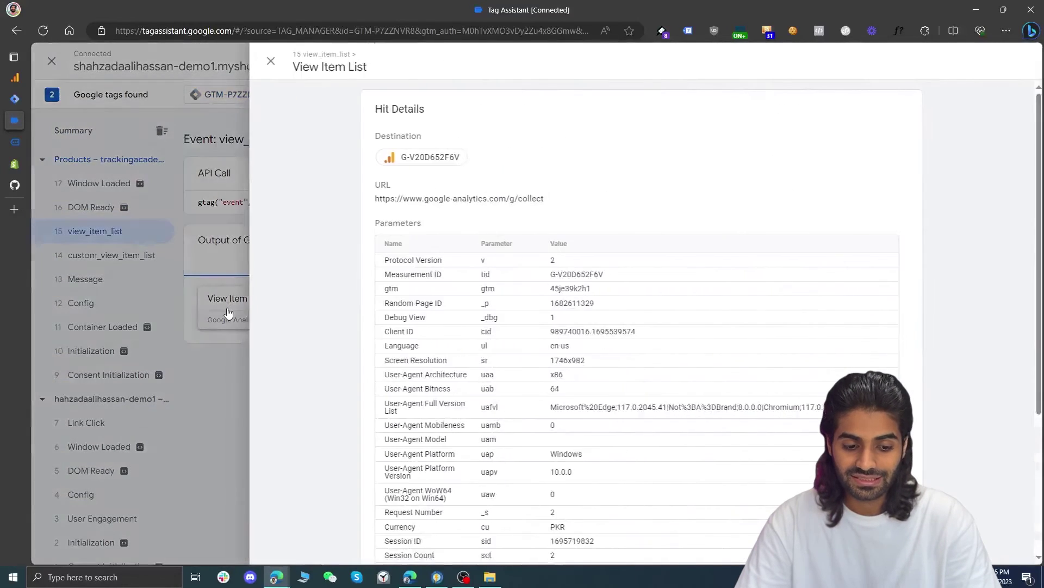
{"action": "scroll", "coordinate": [481, 392], "scroll_direction": "down", "scroll_amount": 4}
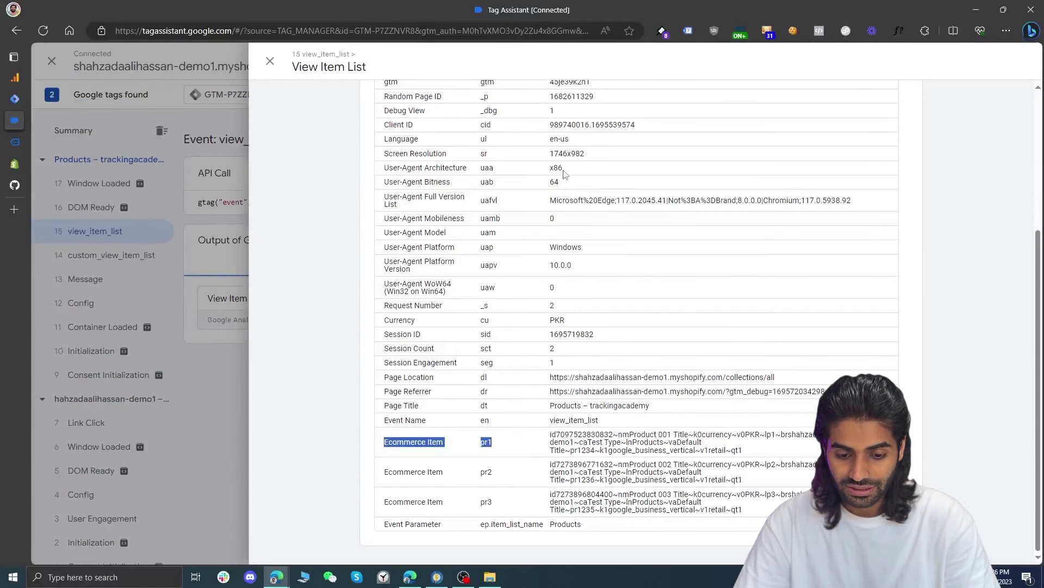
{"action": "double_click", "coordinate": [557, 320]}
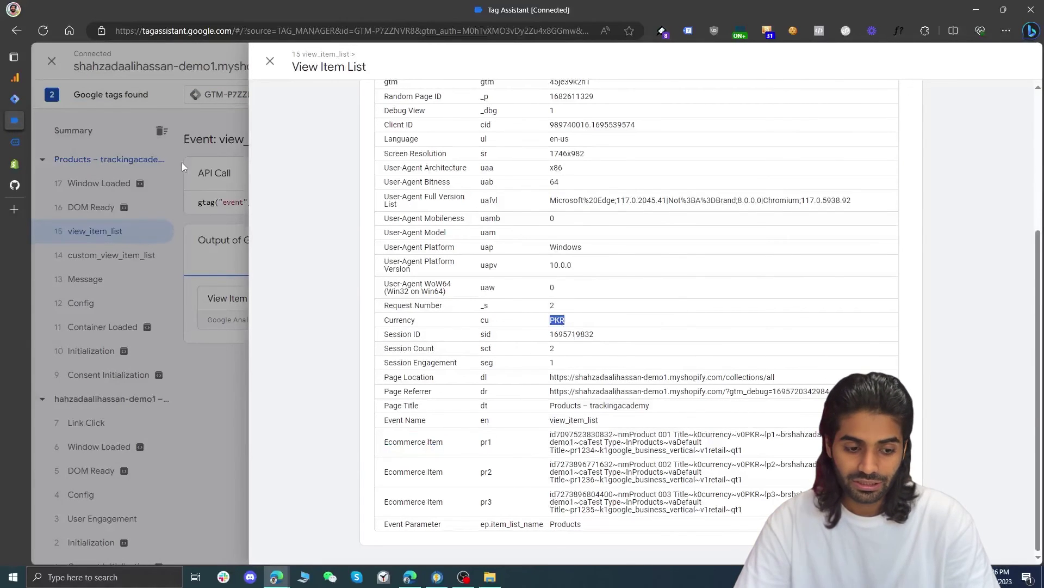
Switch to Google Analytics, close the web stream details and open the property's DebugView
{"action": "left_click", "coordinate": [14, 79]}
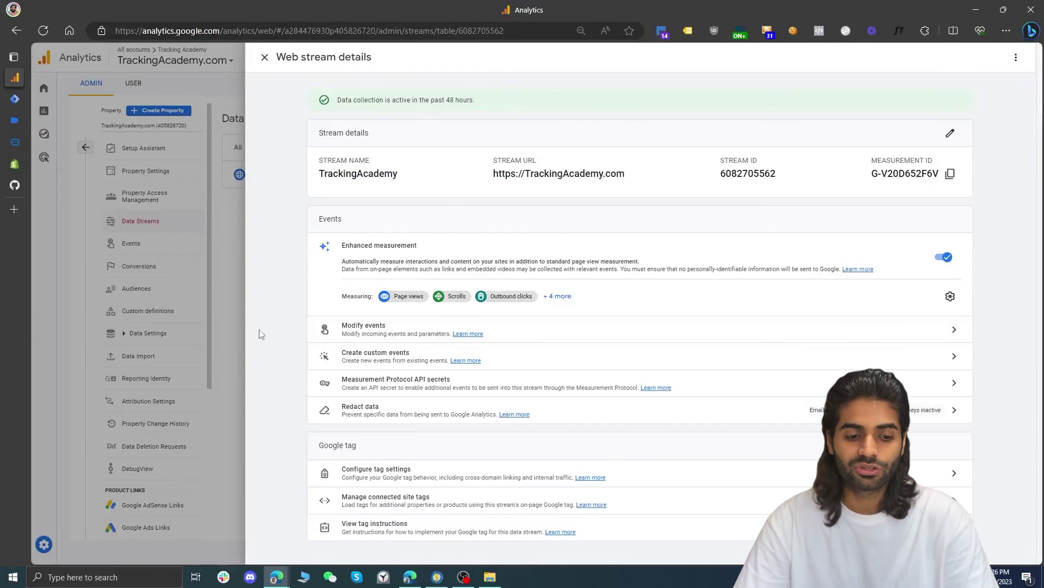
{"action": "left_click", "coordinate": [207, 334]}
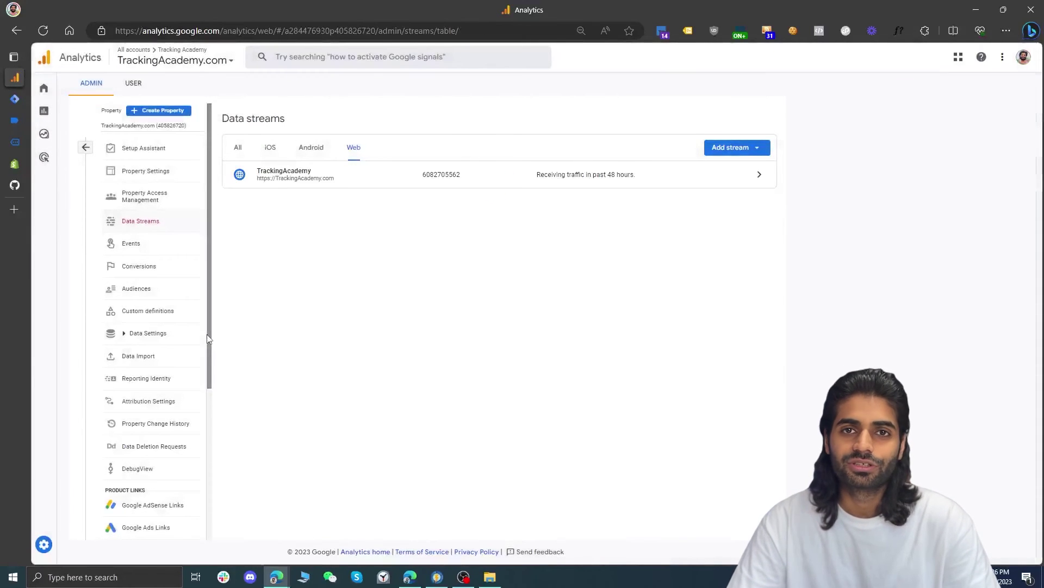
{"action": "left_click", "coordinate": [129, 475]}
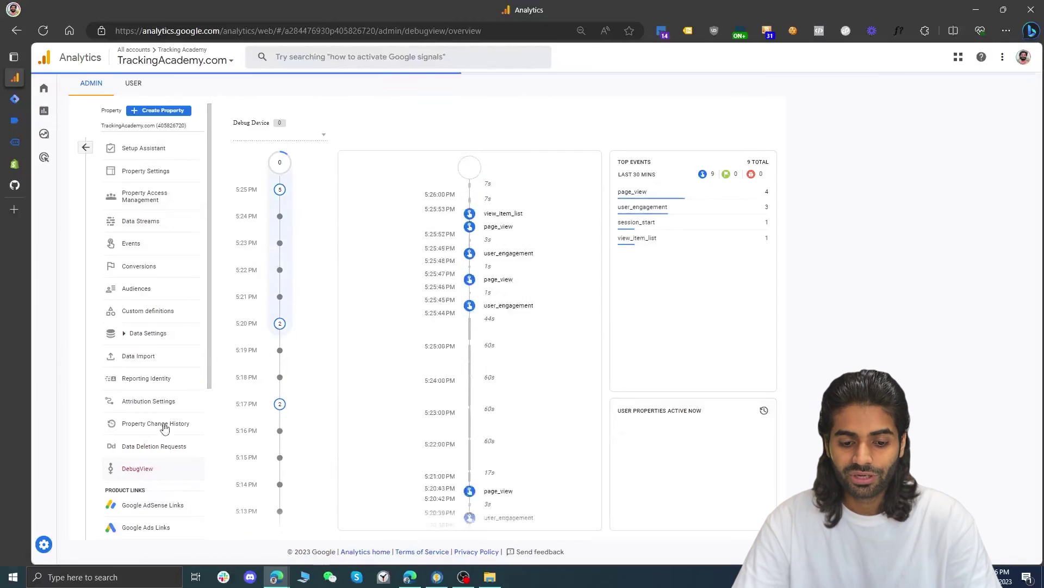
Examine the view_item_list event's items in DebugView, expanding the details of Product 001 Title
{"action": "left_click", "coordinate": [504, 237]}
{"action": "left_click", "coordinate": [568, 194]}
{"action": "left_click", "coordinate": [478, 272]}
{"action": "left_click", "coordinate": [482, 243]}
{"action": "left_click", "coordinate": [488, 213]}
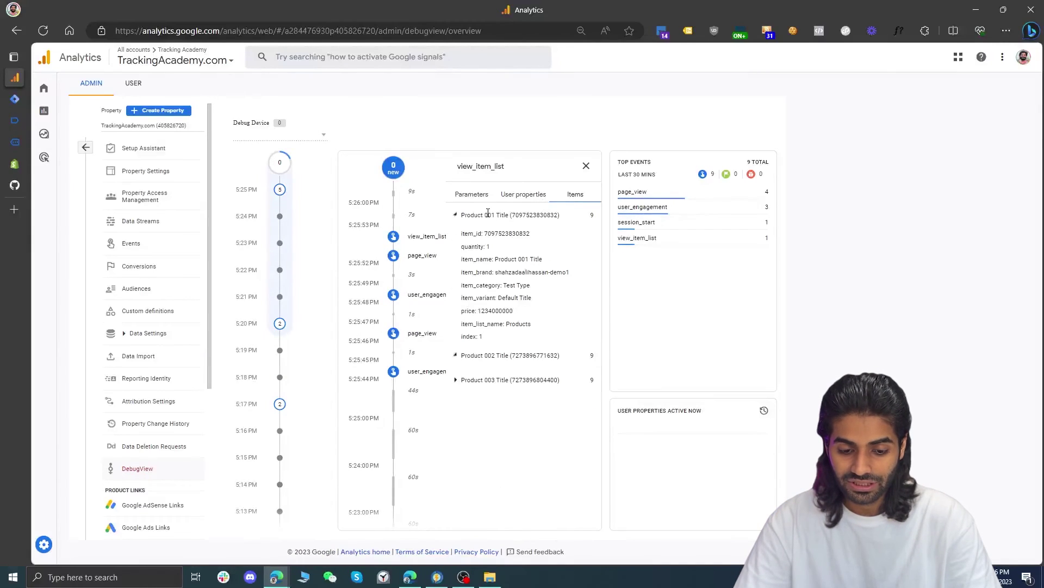
Open the Realtime report and examine the item_list_name parameter of the view_item_list event
{"action": "left_click", "coordinate": [43, 111]}
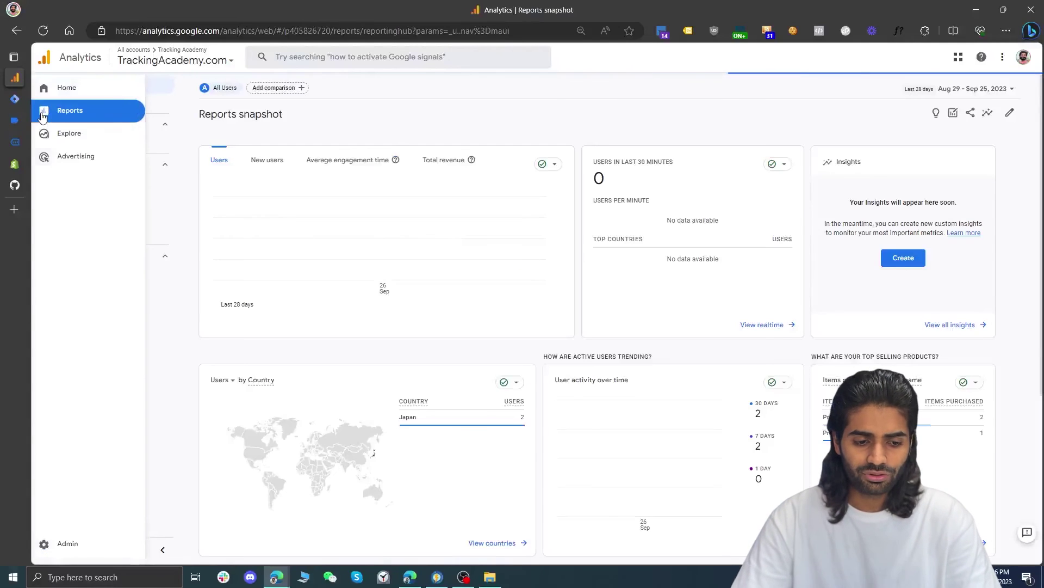
{"action": "left_click", "coordinate": [769, 324]}
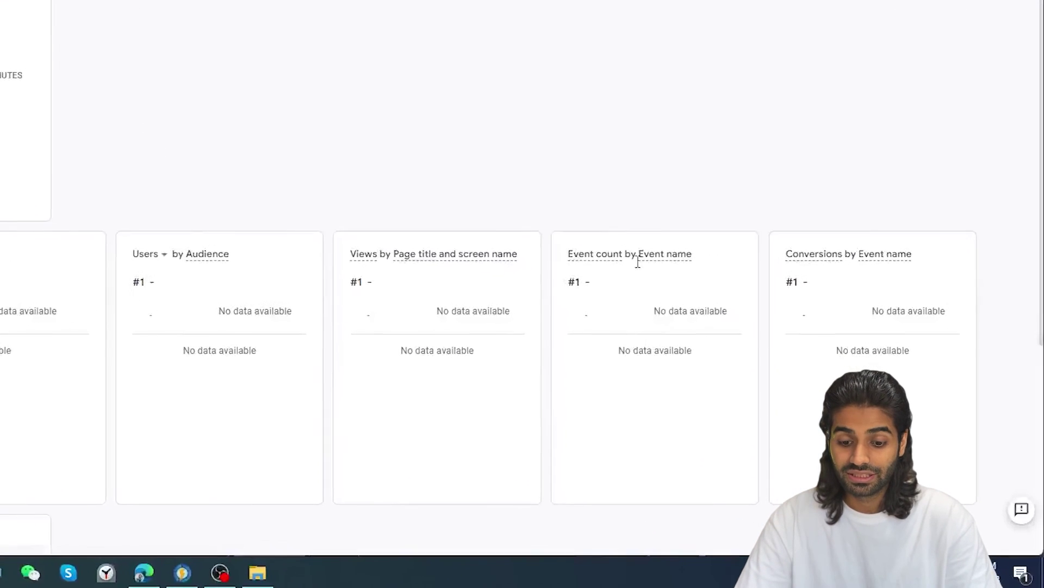
{"action": "left_click", "coordinate": [616, 427]}
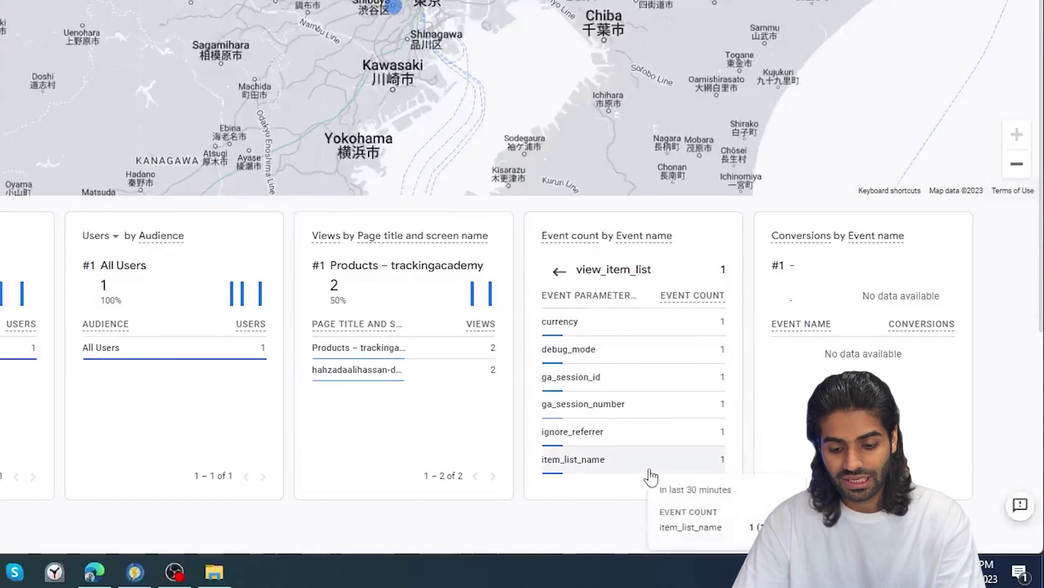
{"action": "left_click", "coordinate": [650, 472]}
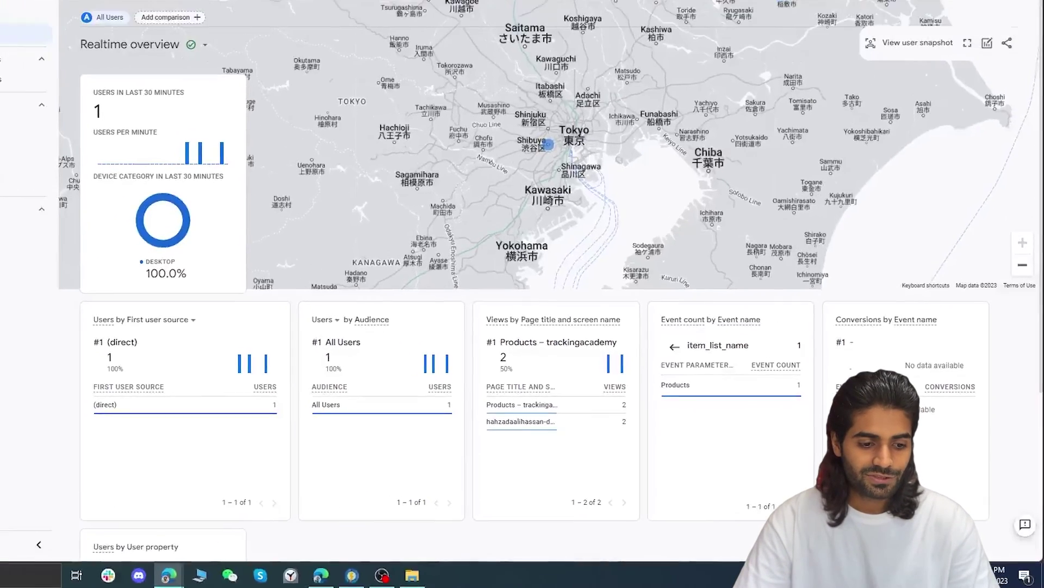
Return to Tag Manager and publish the workspace changes, with a version name combining the author's name and "Added GA4 View Item List"
{"action": "left_click", "coordinate": [20, 102]}
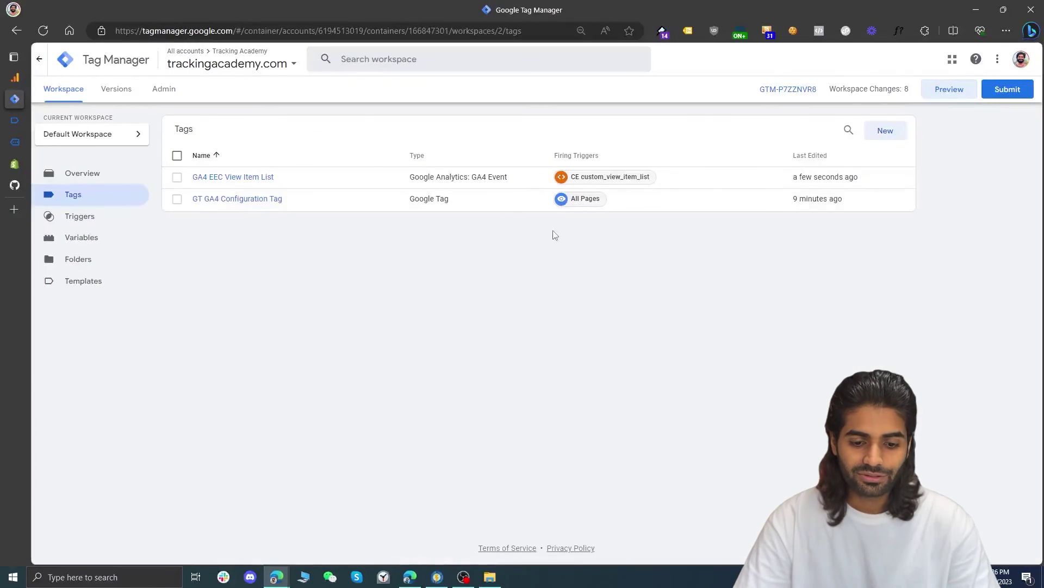
{"action": "left_click", "coordinate": [1008, 89]}
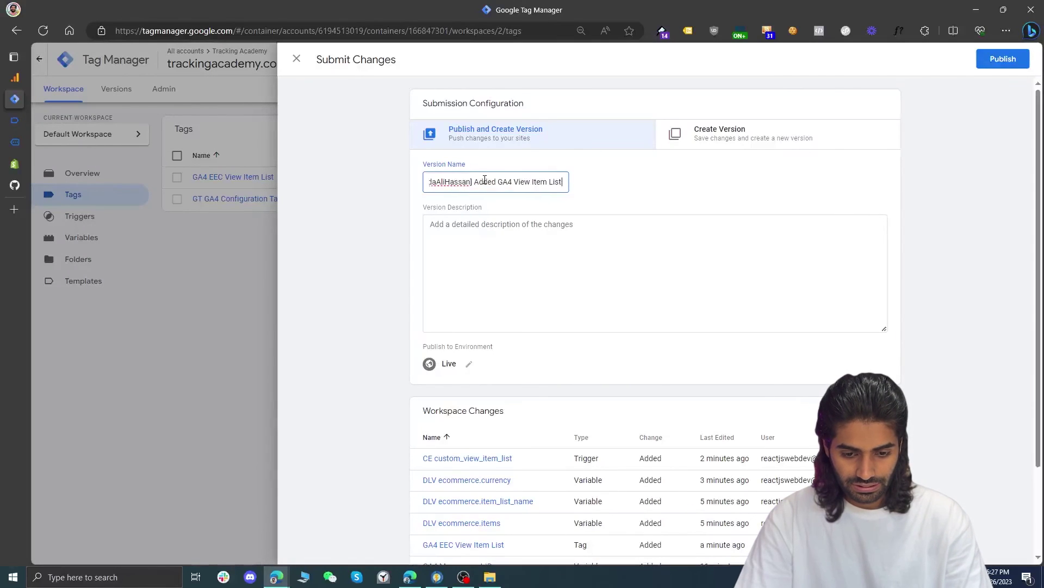
{"action": "left_click", "coordinate": [1013, 67]}
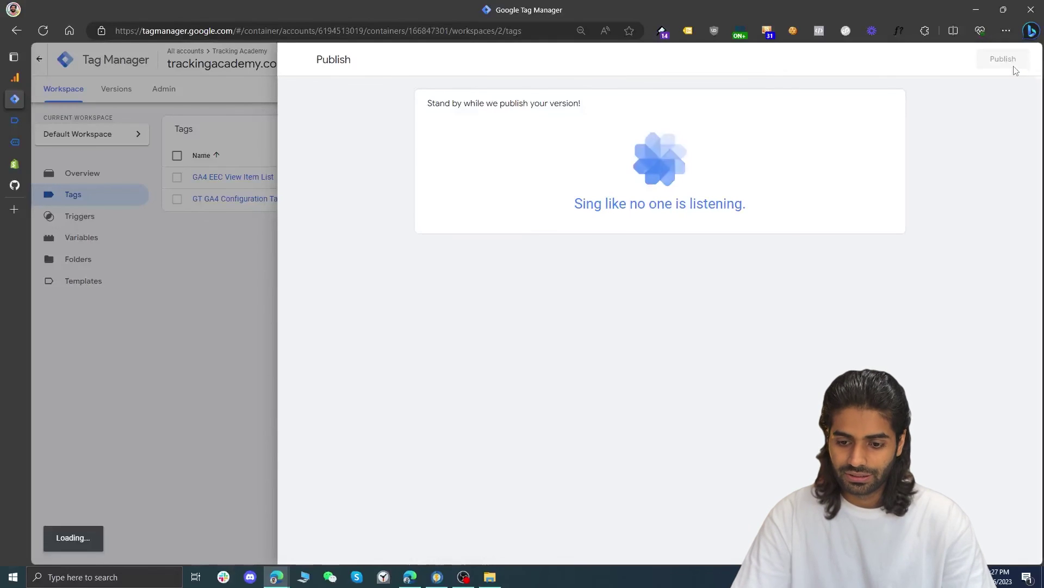